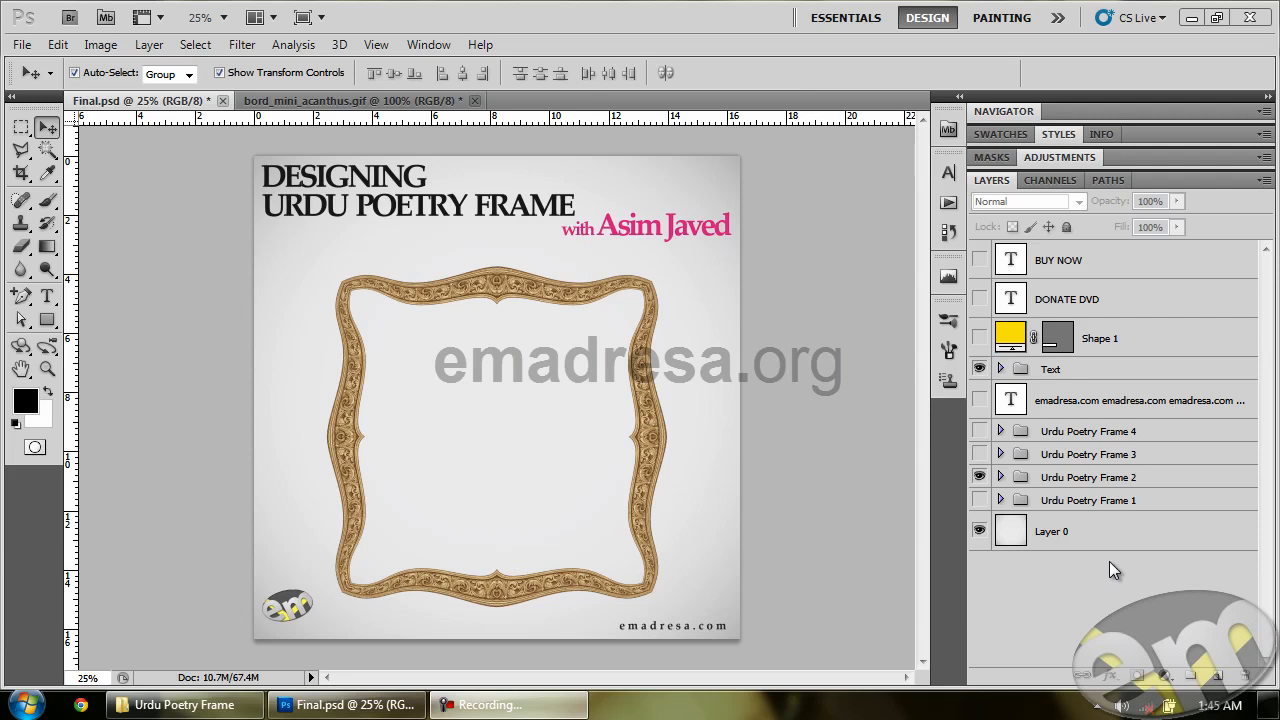
Toggle the Urdu Poetry Frame 2 and Urdu Poetry Frame 1 groups in Final.psd to examine the finished frame designs.
{"action": "left_click", "coordinate": [979, 477]}
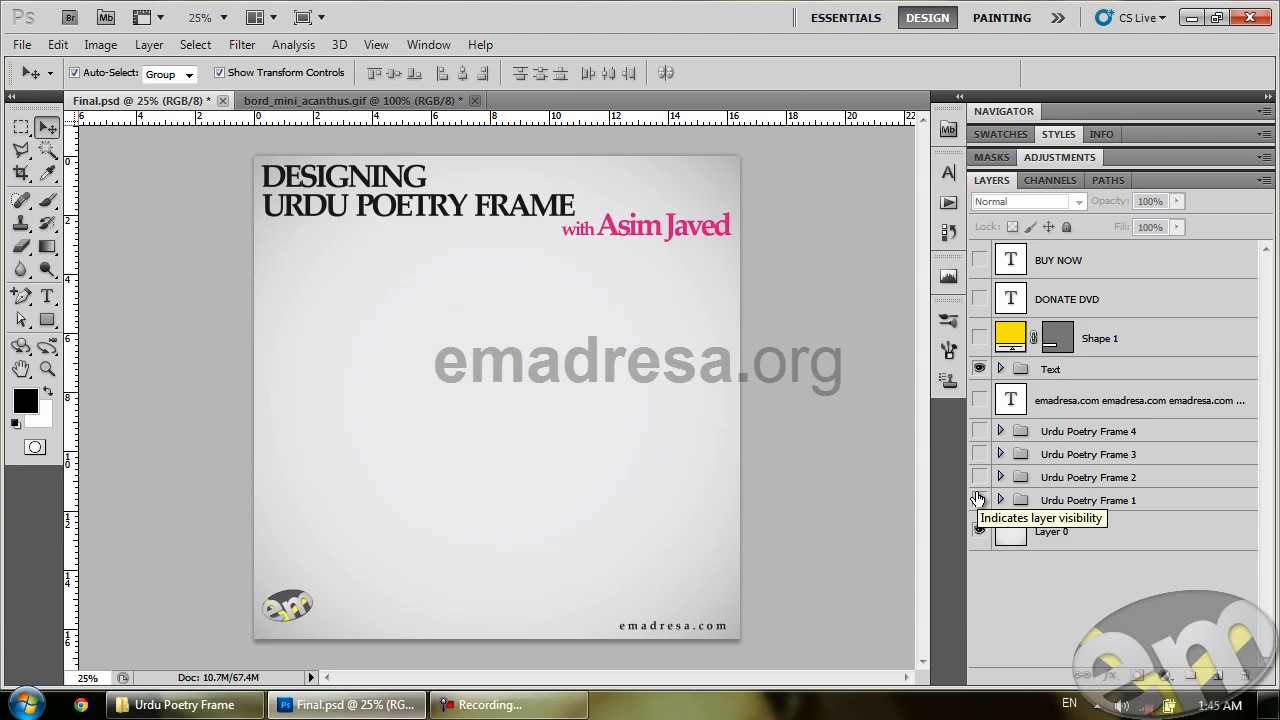
{"action": "left_click", "coordinate": [979, 477]}
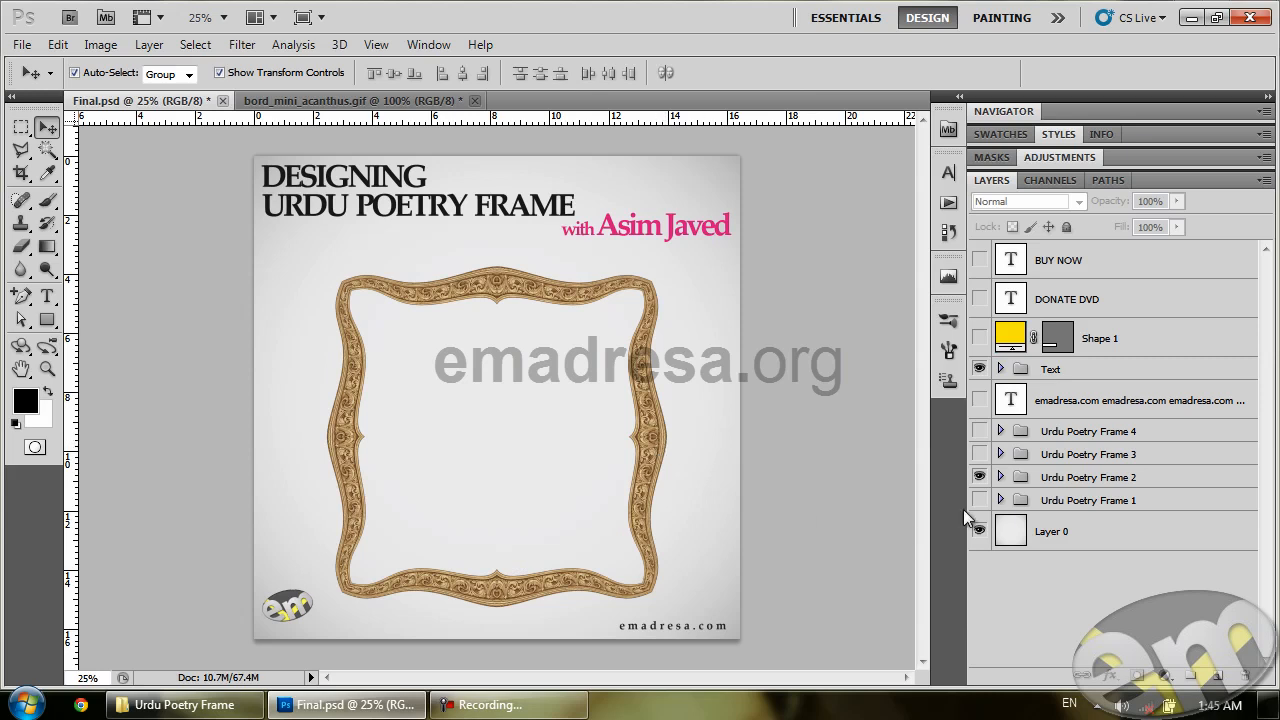
{"action": "left_click", "coordinate": [979, 477]}
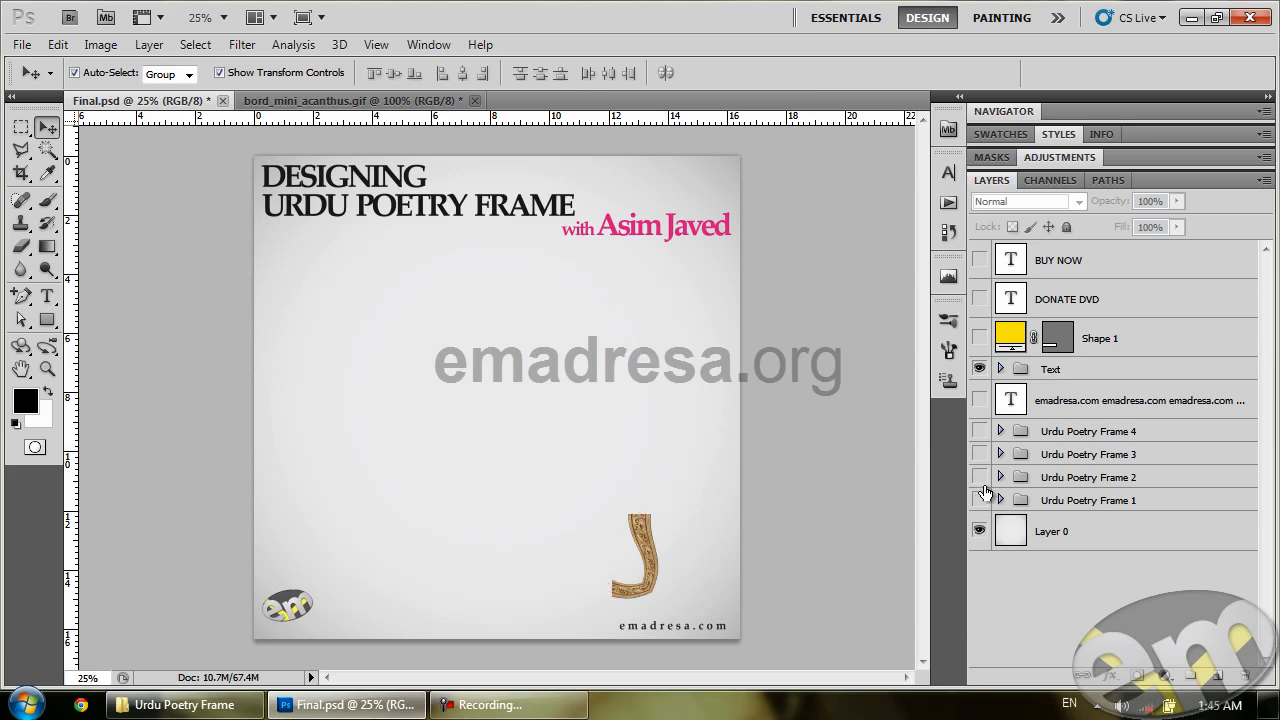
{"action": "left_click", "coordinate": [980, 500]}
{"action": "left_click", "coordinate": [980, 500]}
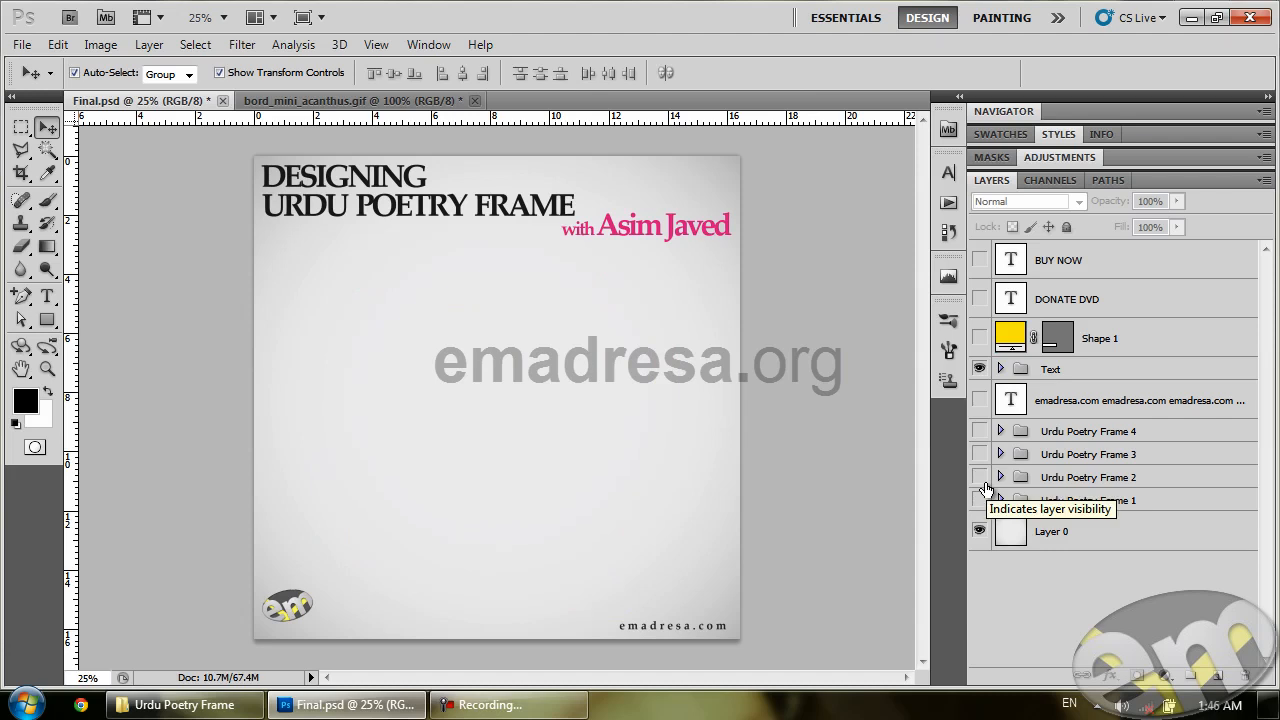
{"action": "left_click", "coordinate": [985, 483]}
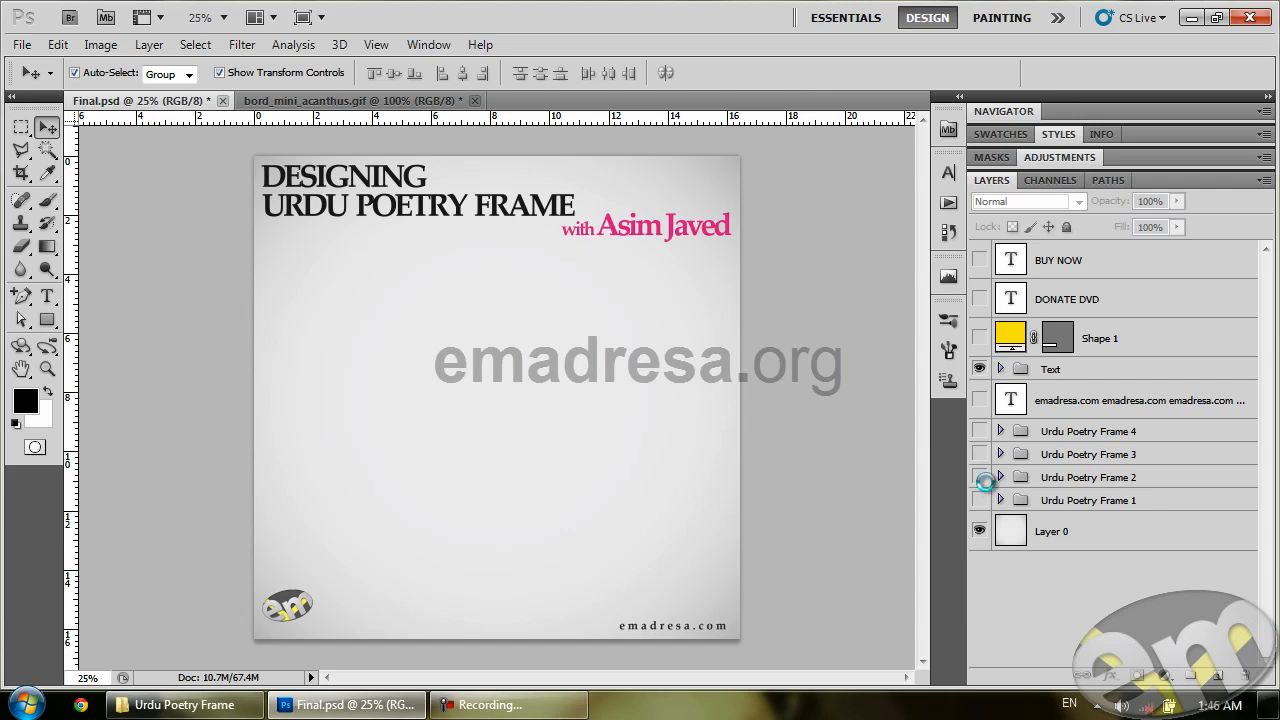
Create a new white RGB document 5000 by 5000 pixels at 300 pixels/inch.
{"action": "key", "text": "ctrl+n"}
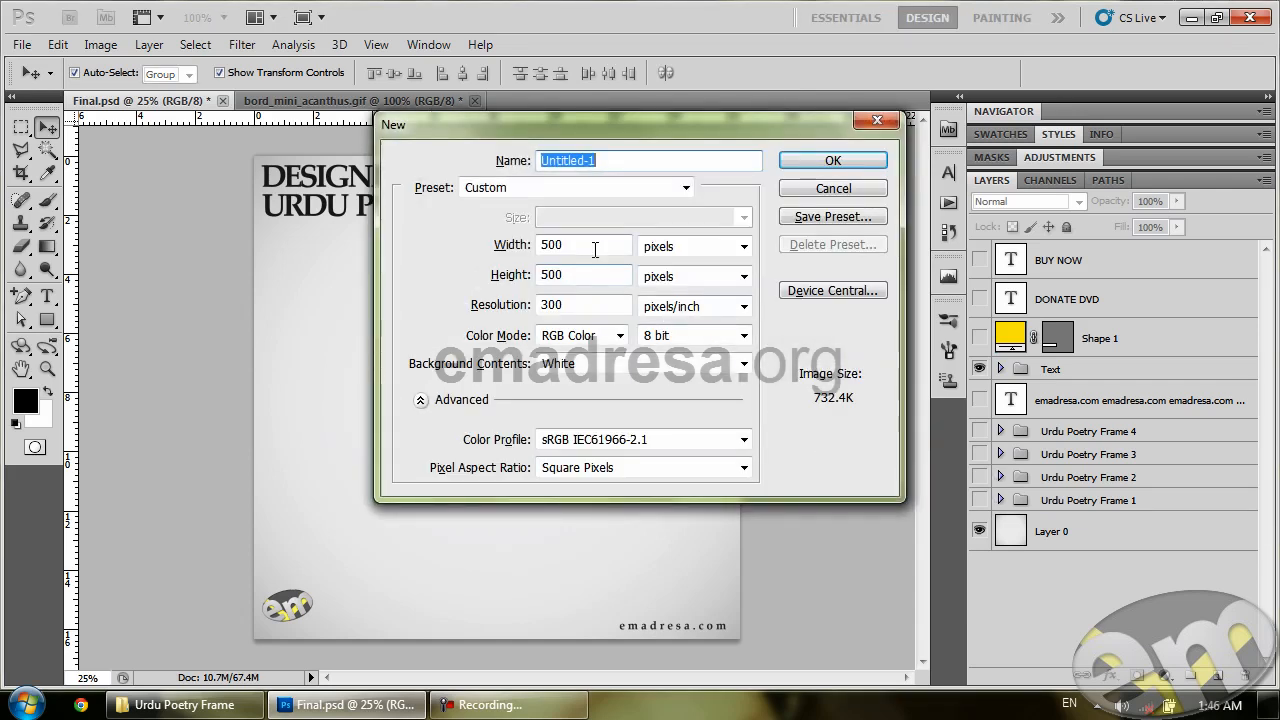
{"action": "key", "text": "Tab"}
{"action": "type", "text": "5000"}
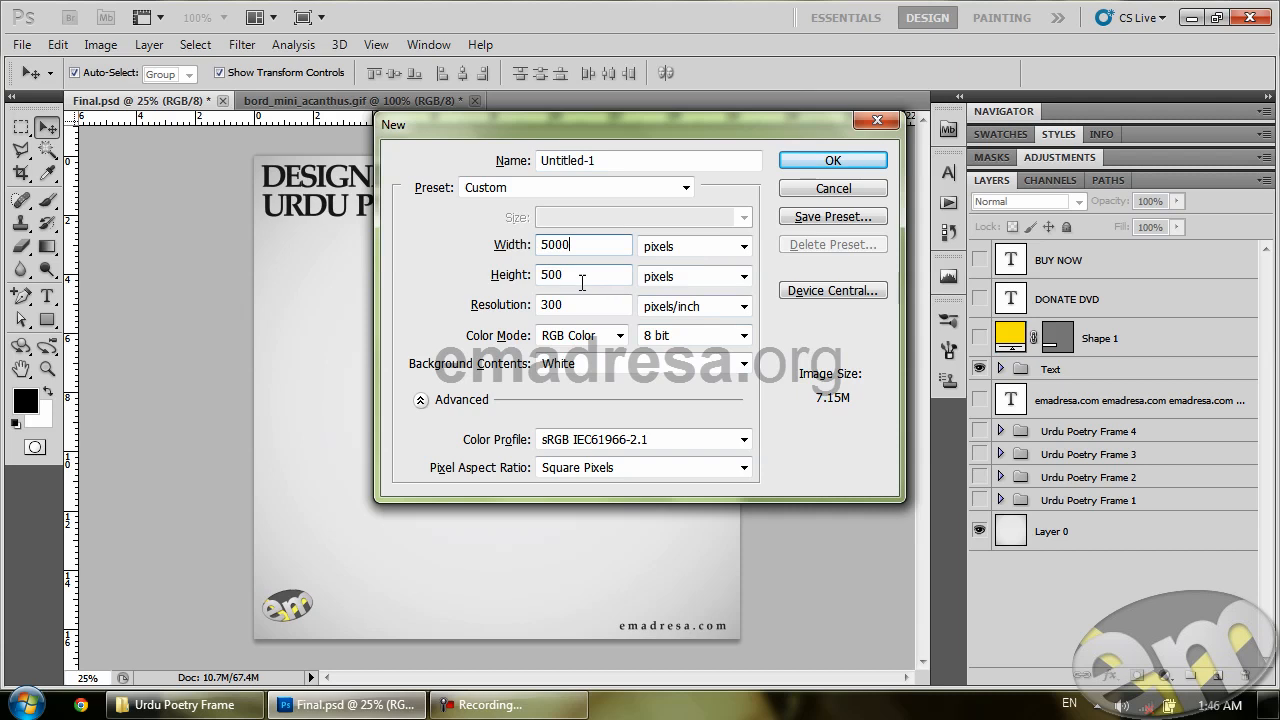
{"action": "key", "text": "Tab"}
{"action": "type", "text": "500"}
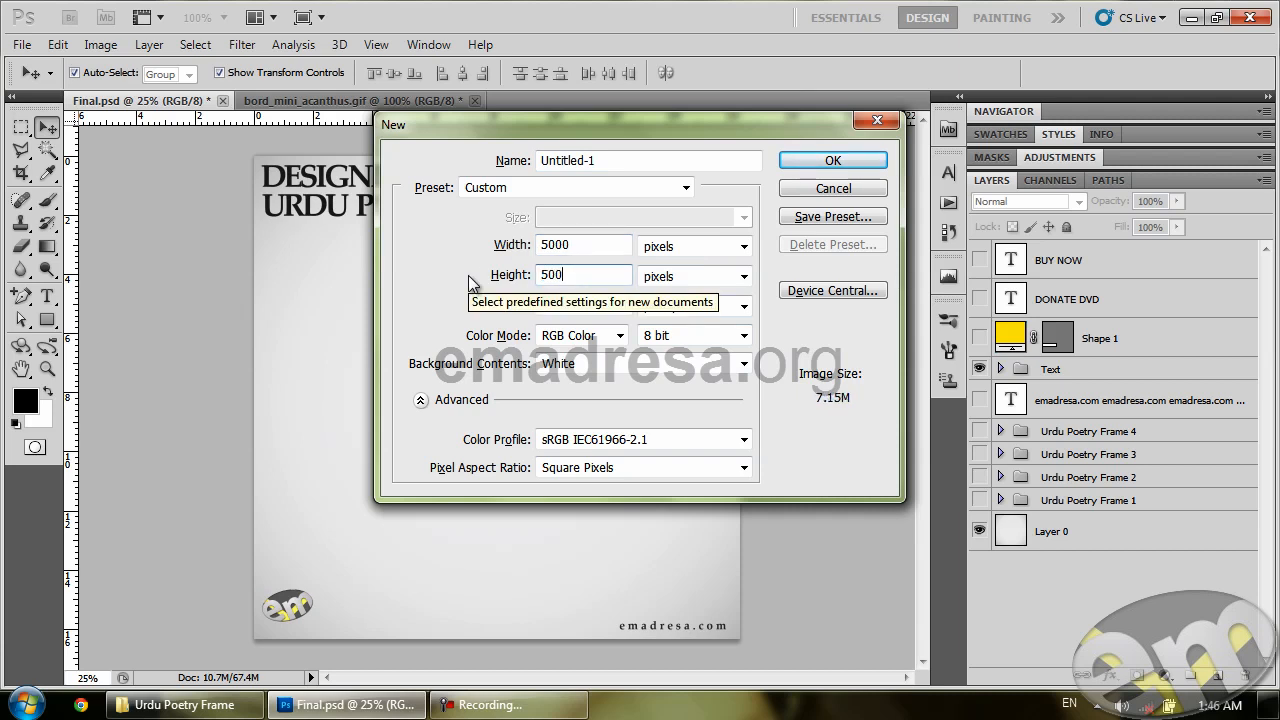
{"action": "type", "text": "0"}
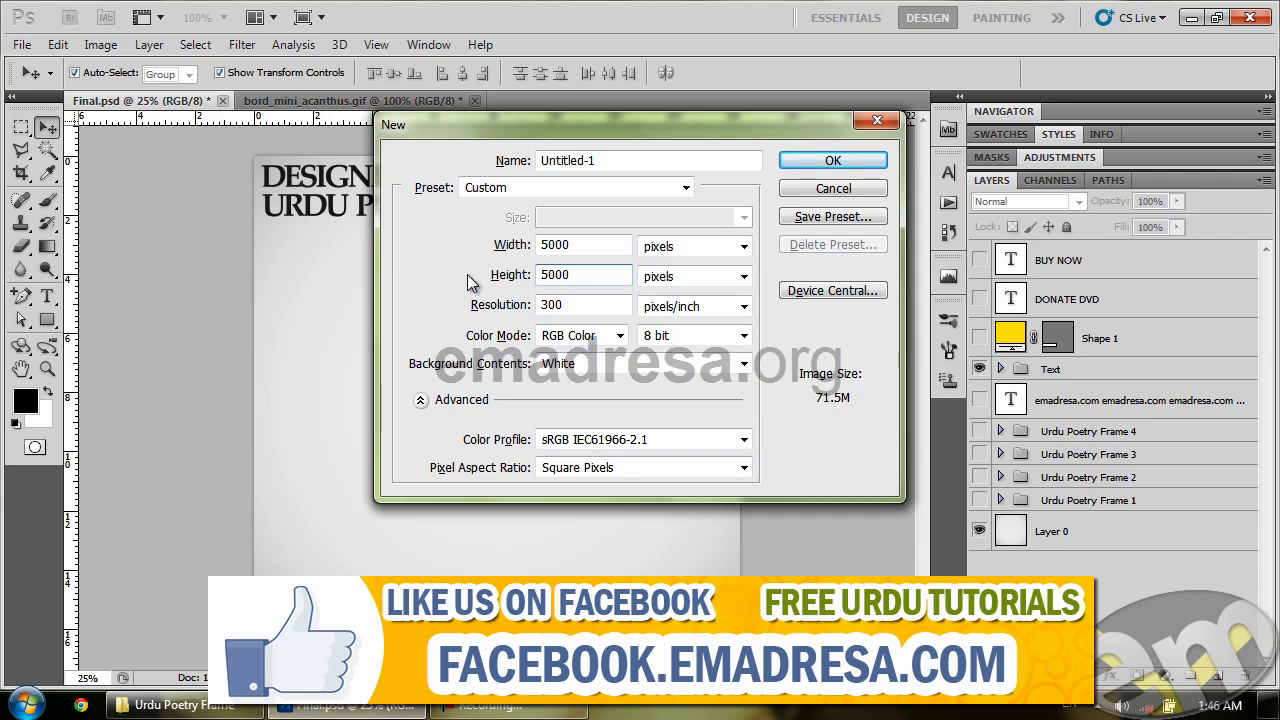
{"action": "left_click", "coordinate": [790, 165]}
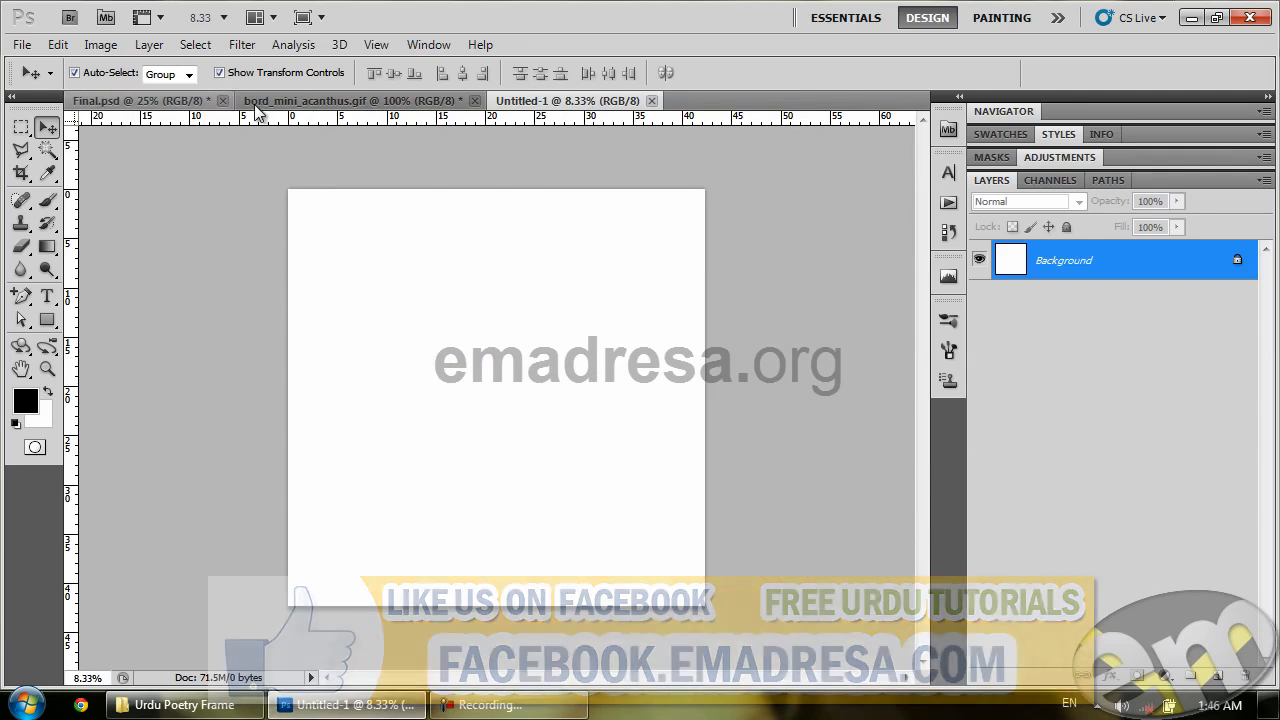
Switch to the Urdu Poetry Frame folder in Windows Explorer and examine the bord_mini_acanthus.gif and Final.psd project files.
{"action": "left_click", "coordinate": [185, 704]}
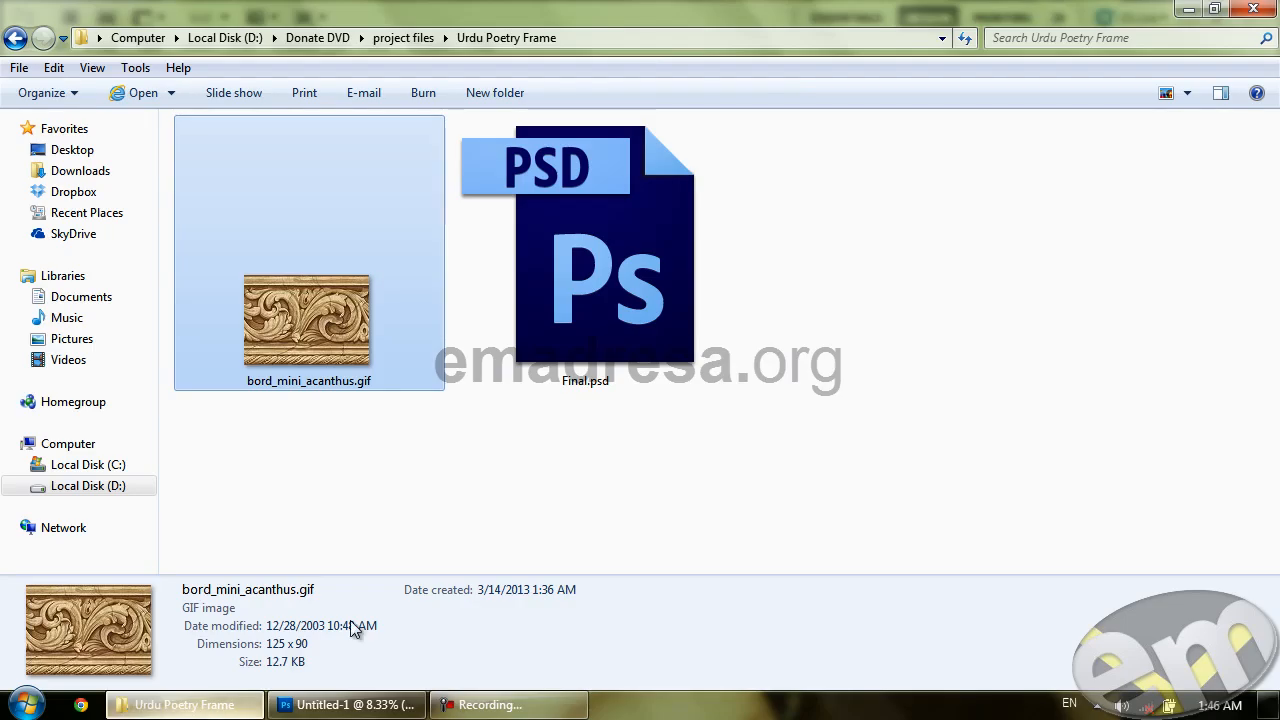
{"action": "left_click", "coordinate": [379, 463]}
{"action": "left_click", "coordinate": [586, 334]}
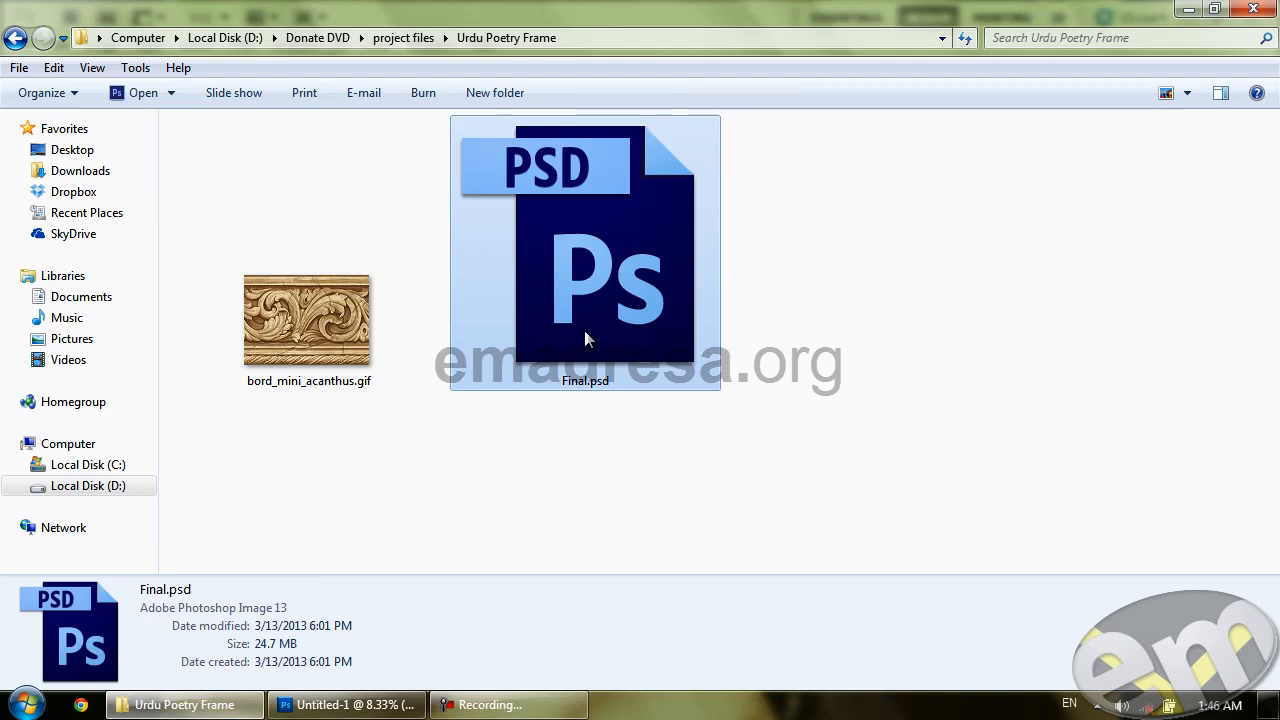
{"action": "double_click", "coordinate": [545, 380]}
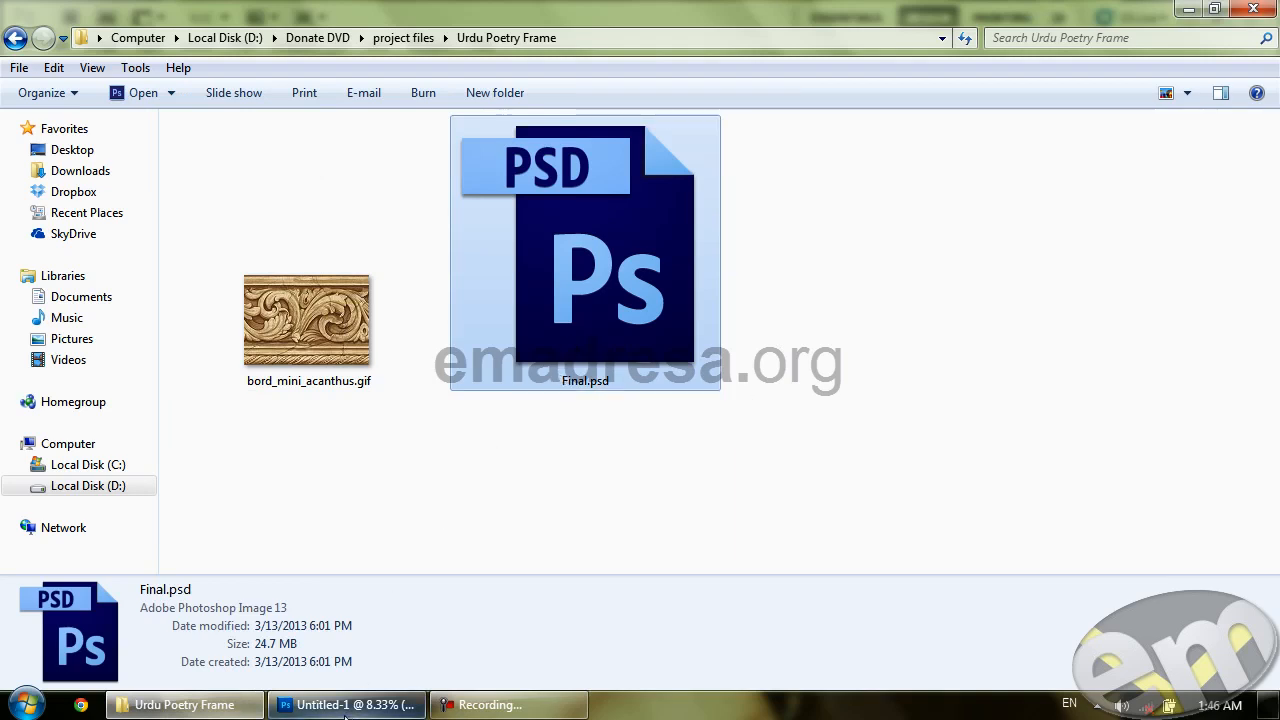
Show the Urdu Poetry Frame 1 group in Final.psd as a reference, and return to the Untitled-1 document.
{"action": "left_click", "coordinate": [143, 101]}
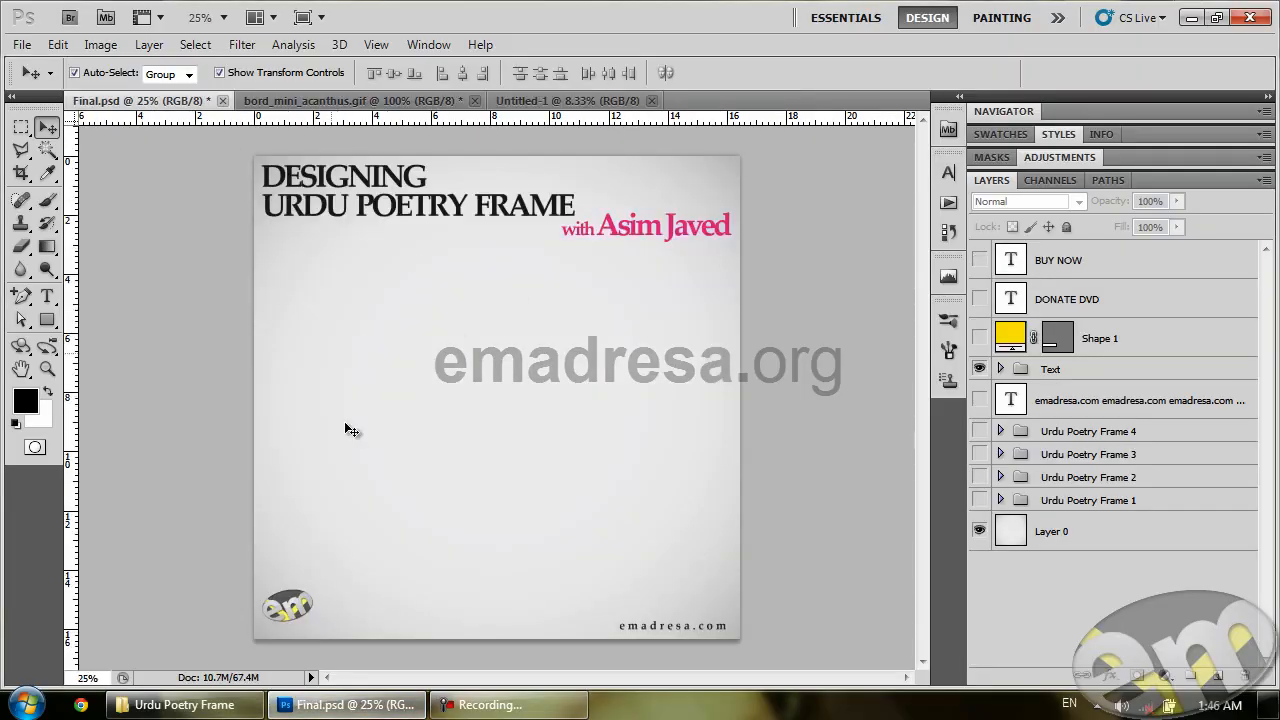
{"action": "left_click", "coordinate": [979, 501]}
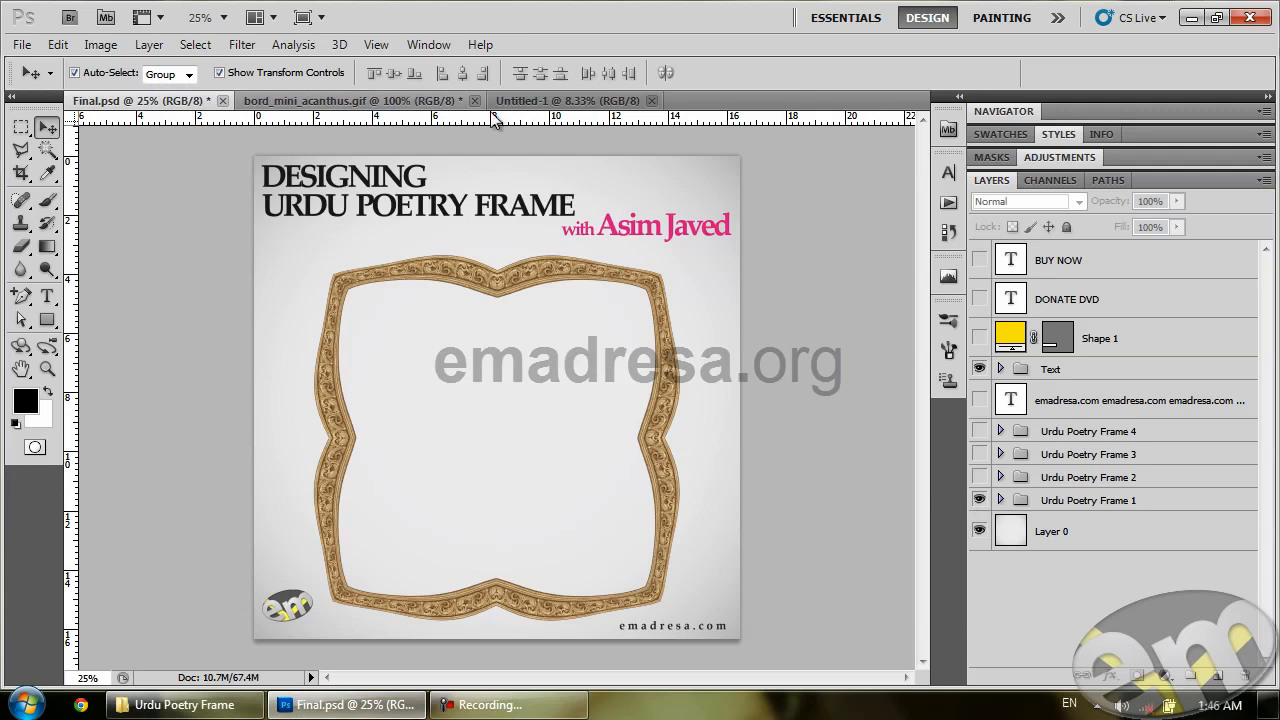
{"action": "left_click", "coordinate": [526, 103]}
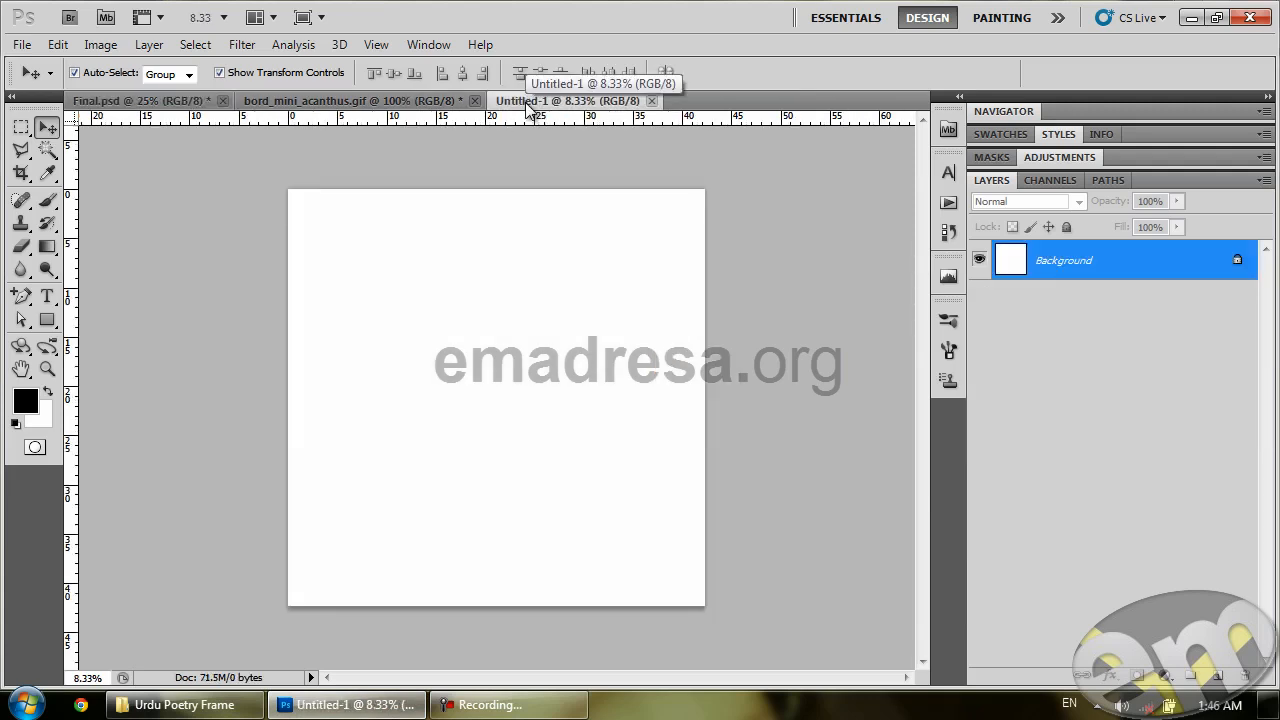
Copy the bord_mini_acanthus.gif ornament into the Untitled-1 document from a floating window, and close the GIF.
{"action": "left_click_drag", "start_coordinate": [374, 100], "coordinate": [640, 320]}
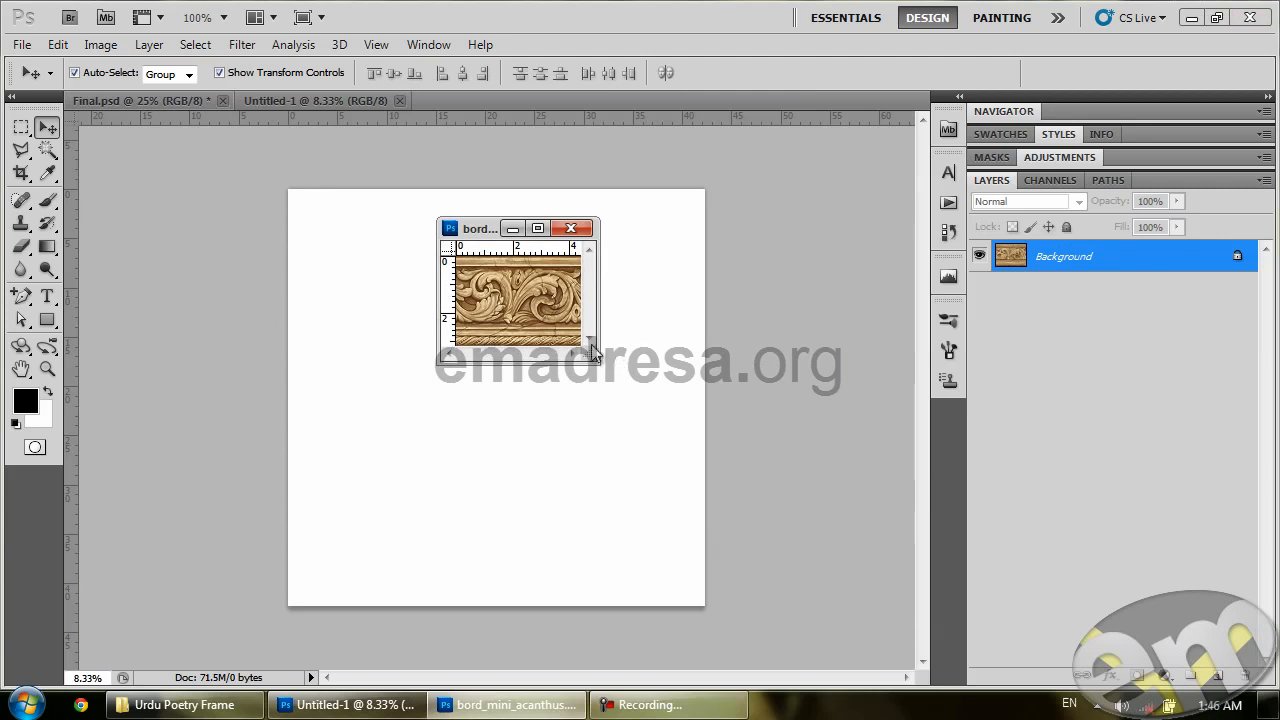
{"action": "left_click_drag", "start_coordinate": [592, 358], "coordinate": [876, 491]}
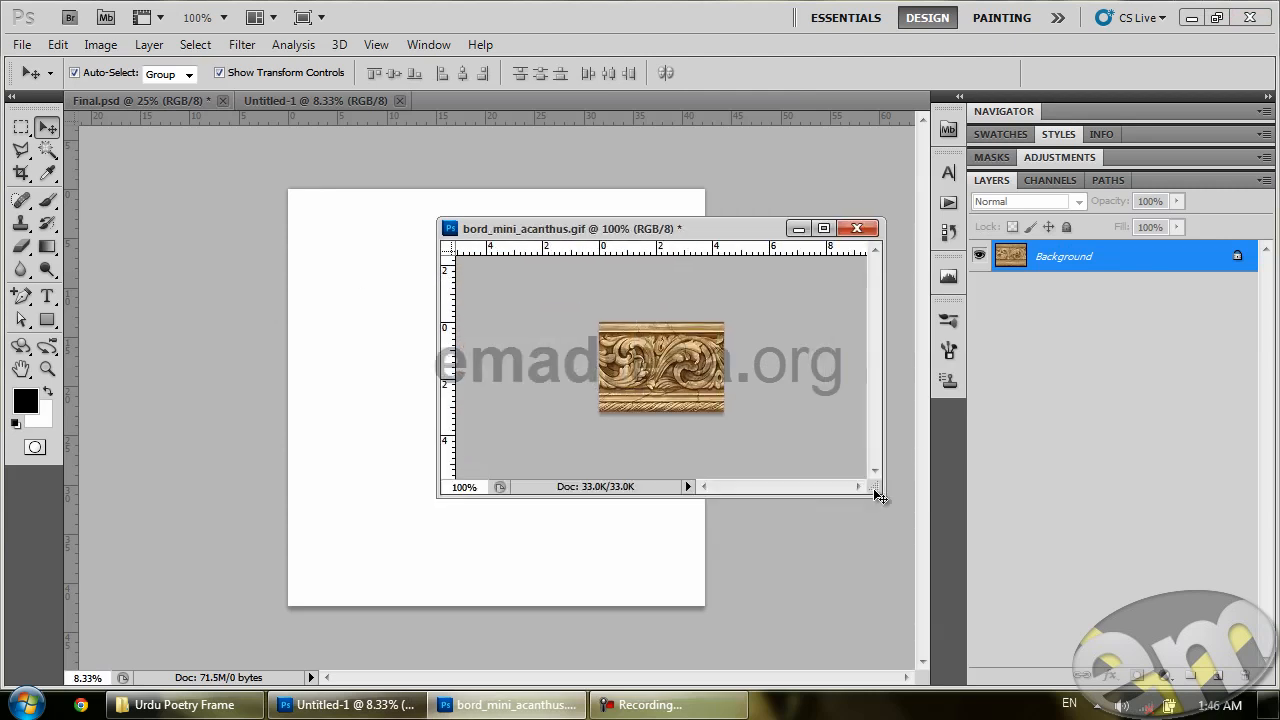
{"action": "left_click_drag", "start_coordinate": [638, 362], "coordinate": [363, 363]}
{"action": "left_click", "coordinate": [845, 231]}
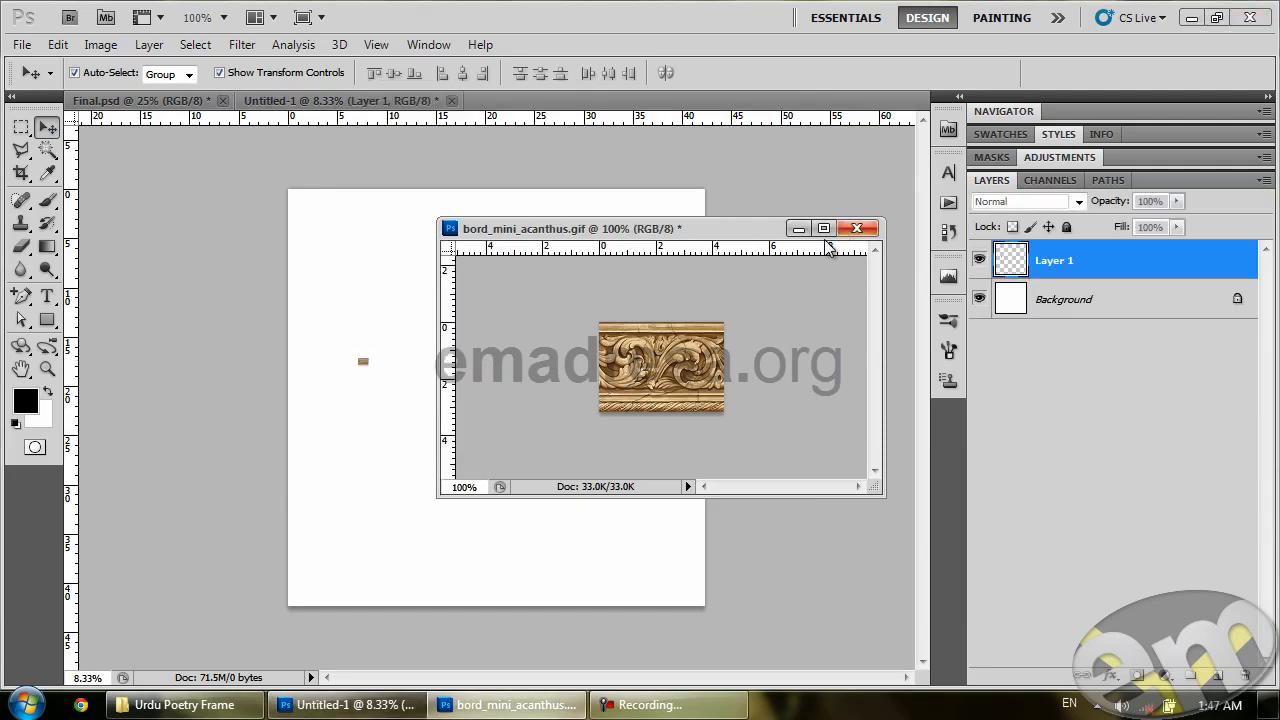
{"action": "left_click", "coordinate": [604, 292]}
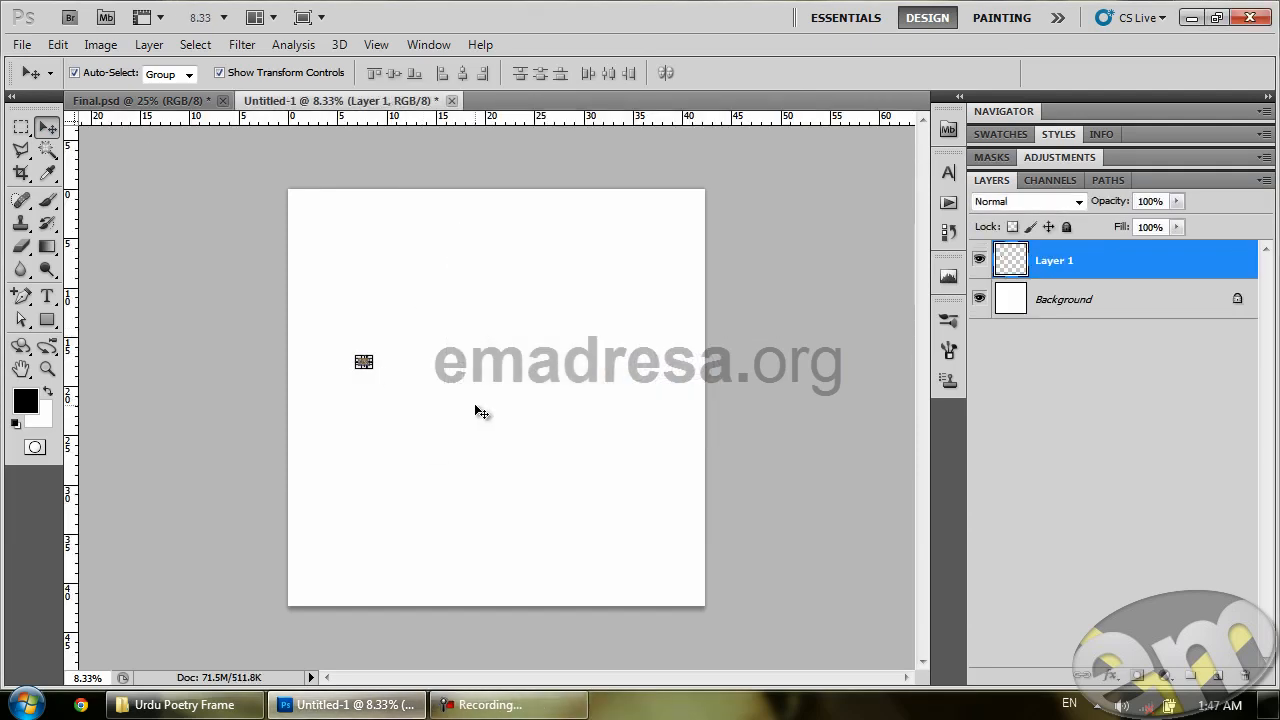
Move the ornament tile to the upper right part of the canvas and place a duplicate of it just above.
{"action": "left_click_drag", "start_coordinate": [360, 366], "coordinate": [593, 276]}
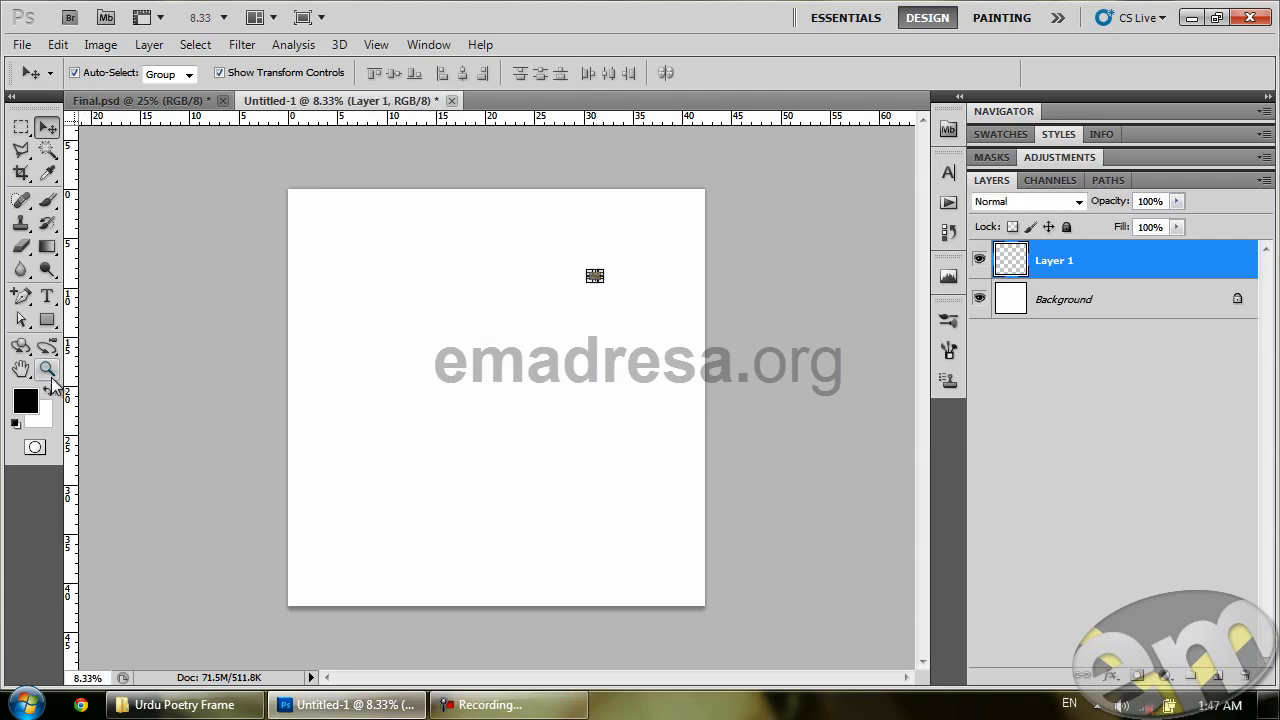
{"action": "left_click", "coordinate": [47, 369]}
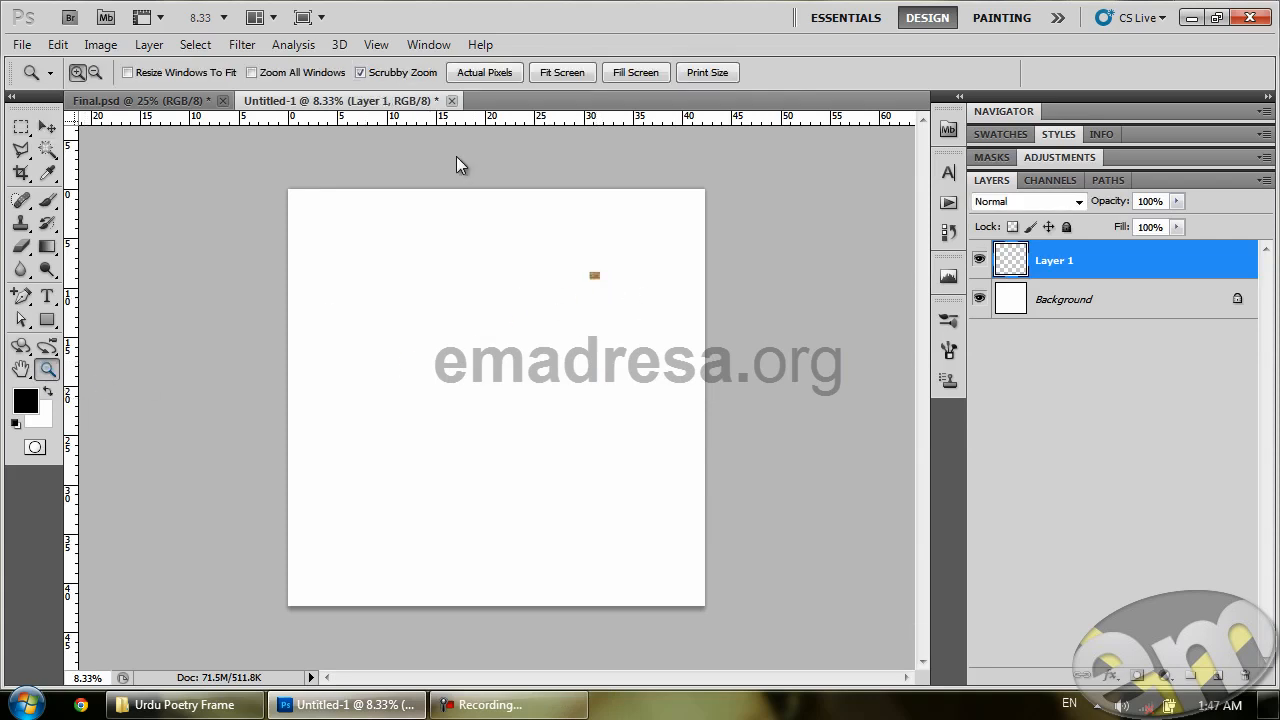
{"action": "left_click", "coordinate": [492, 72]}
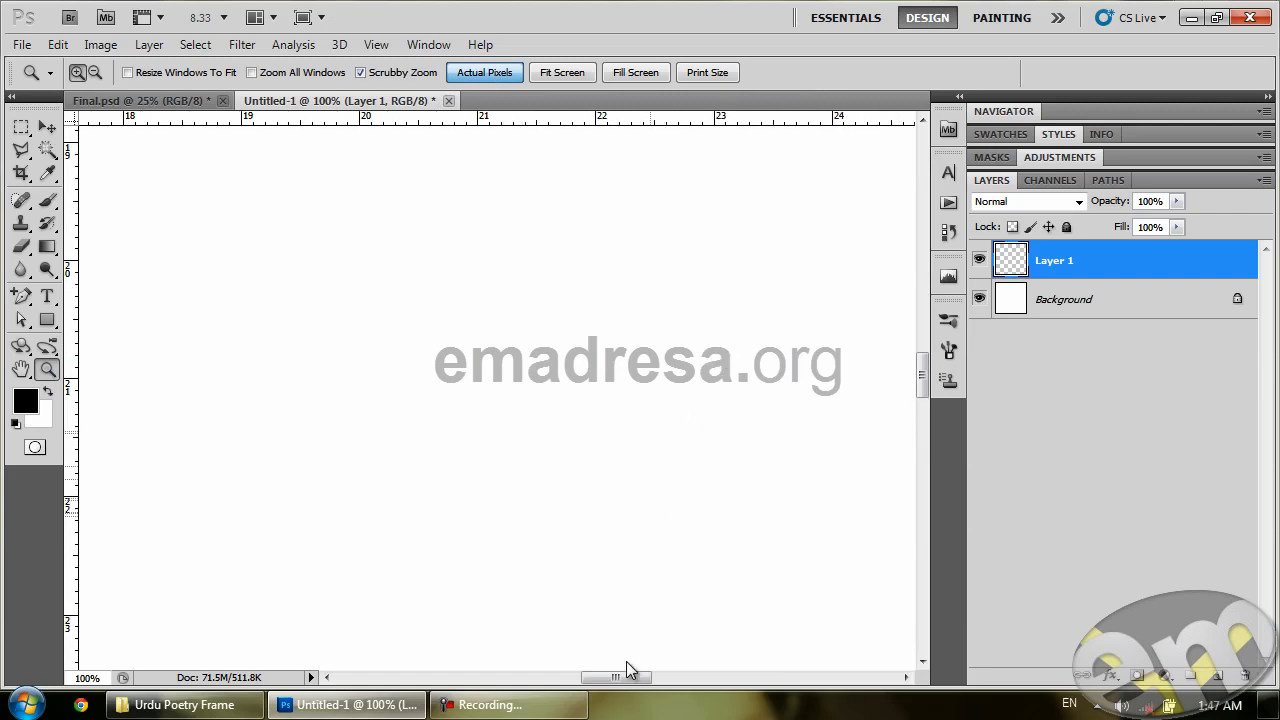
{"action": "left_click_drag", "start_coordinate": [631, 679], "coordinate": [716, 690]}
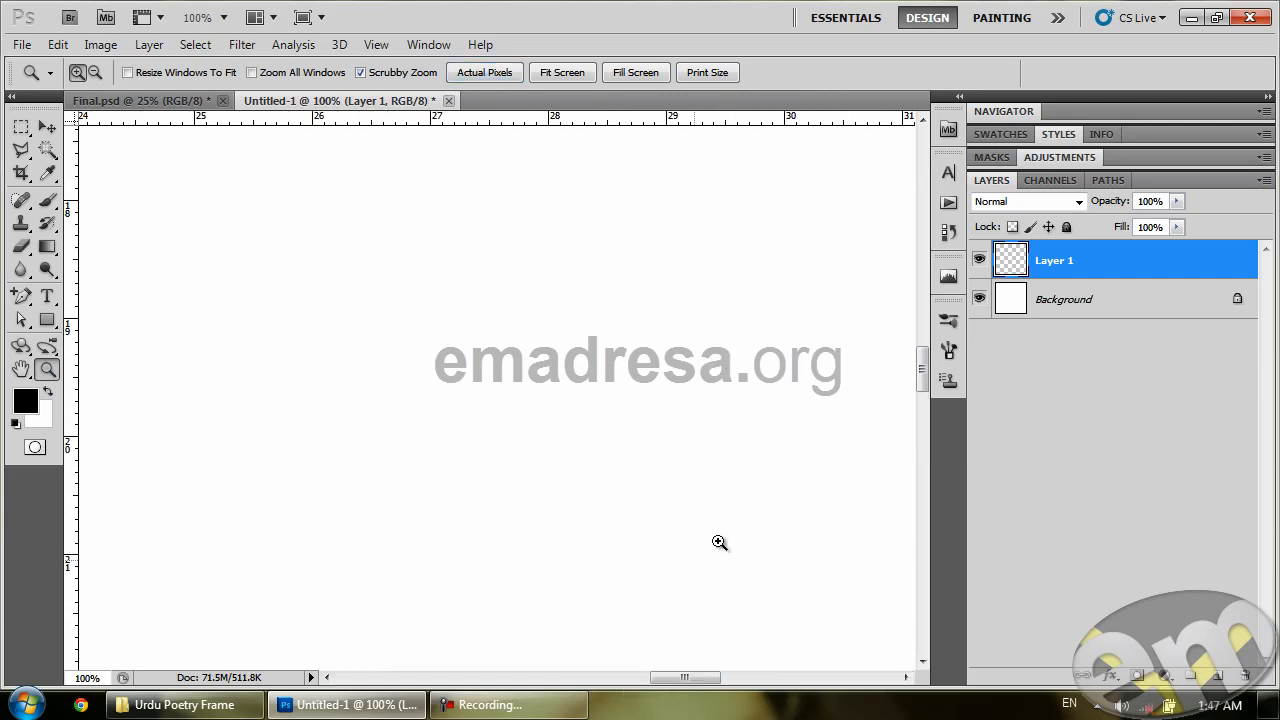
{"action": "left_click_drag", "start_coordinate": [924, 372], "coordinate": [918, 265]}
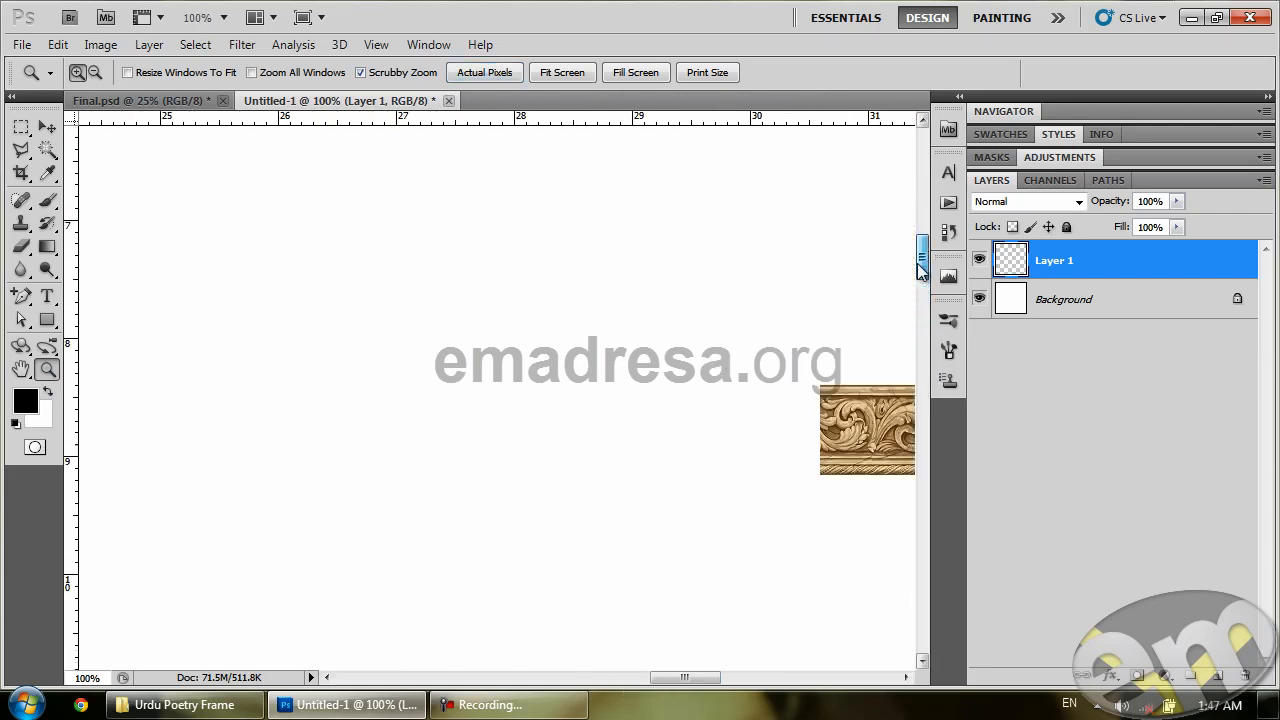
{"action": "mouse_move", "coordinate": [680, 679]}
{"action": "left_mouse_down"}
{"action": "mouse_move", "coordinate": [740, 683]}
{"action": "mouse_move", "coordinate": [690, 662]}
{"action": "left_mouse_up"}
{"action": "scroll", "coordinate": [684, 512], "scroll_direction": "down", "scroll_amount": 3}
{"action": "scroll", "coordinate": [240, 266], "scroll_direction": "up", "scroll_amount": 1}
{"action": "left_click", "coordinate": [48, 128]}
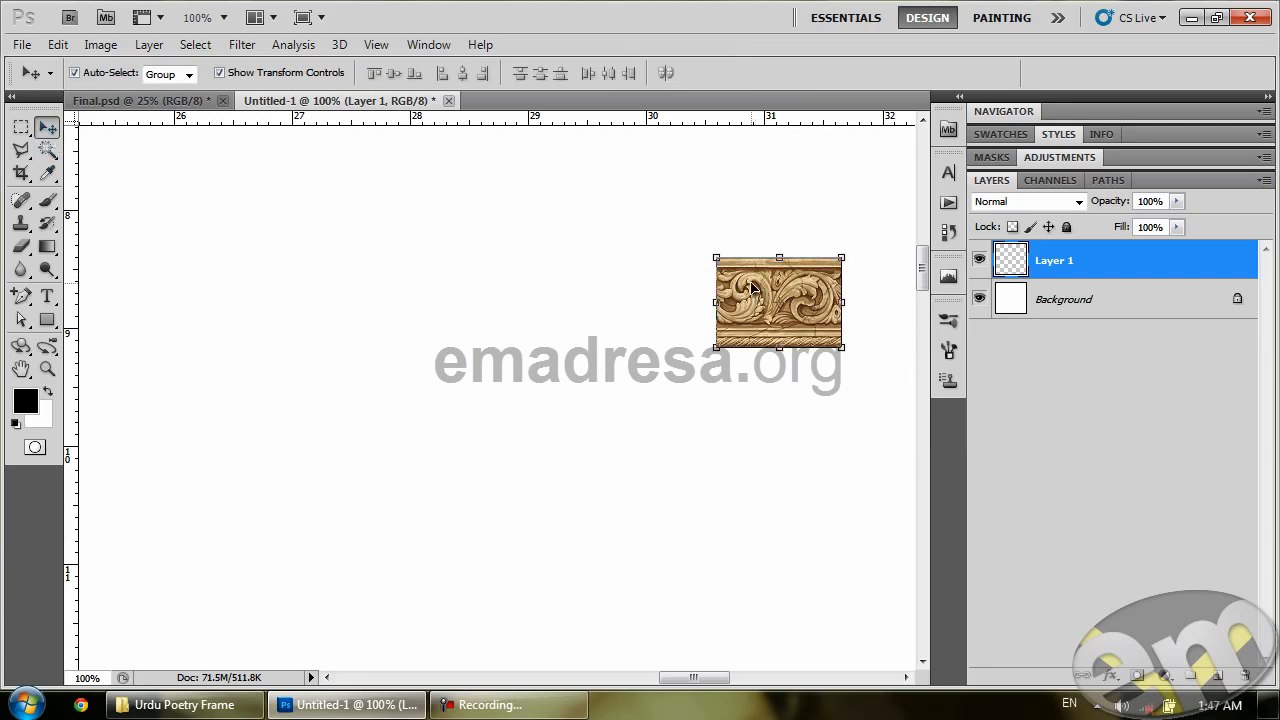
{"action": "left_click_drag", "start_coordinate": [755, 290], "coordinate": [818, 184]}
Duplicate the lower ornament tile leftward into a seamless row of five tiles and merge the row into one strip layer.
{"action": "left_click", "coordinate": [791, 330]}
{"action": "left_click_drag", "start_coordinate": [755, 288], "coordinate": [250, 308]}
{"action": "left_click_drag", "start_coordinate": [795, 385], "coordinate": [255, 283]}
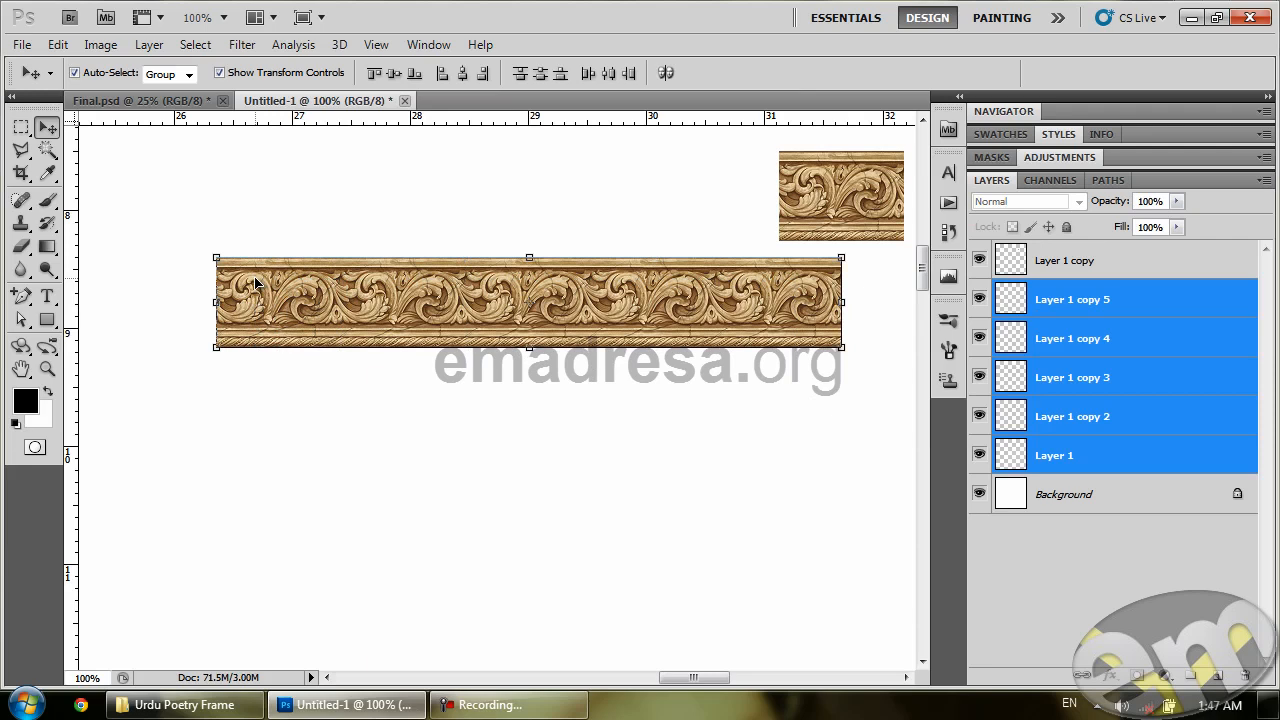
{"action": "key", "text": "ctrl+e"}
{"action": "left_click_drag", "start_coordinate": [255, 283], "coordinate": [366, 320]}
{"action": "left_click_drag", "start_coordinate": [666, 677], "coordinate": [673, 677]}
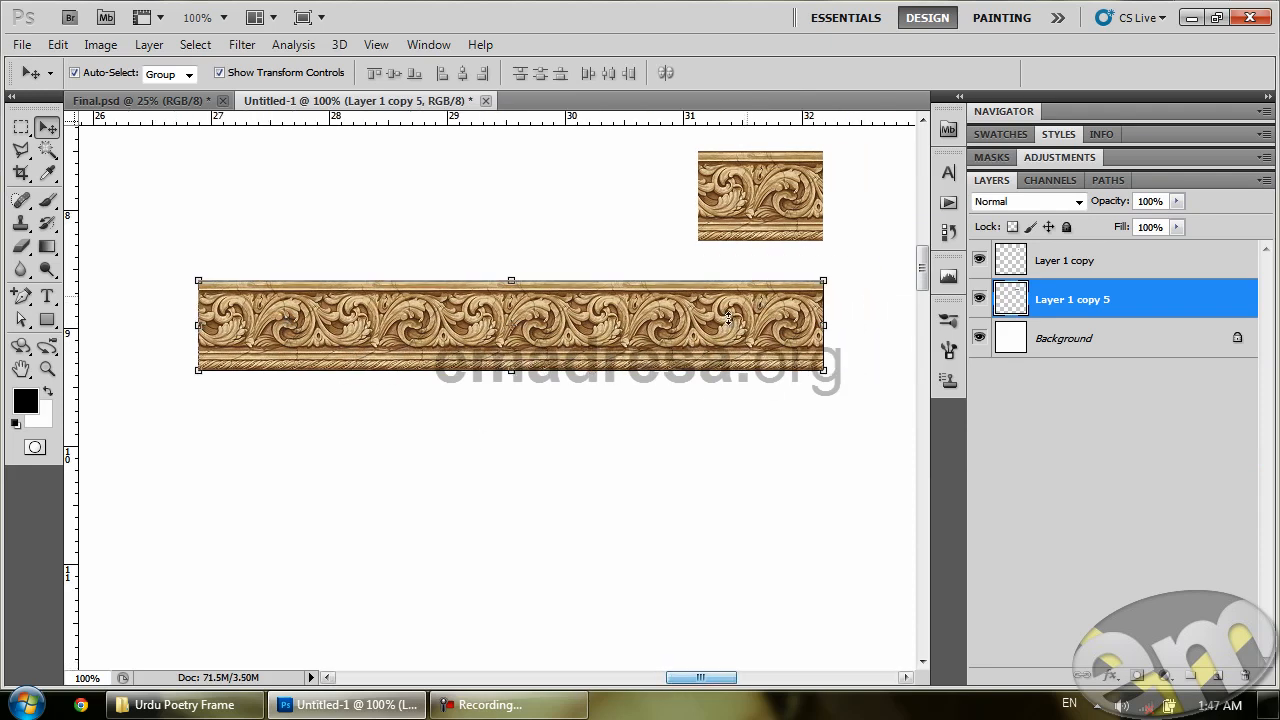
Duplicate the merged ornament strip and place the copy below the original, roughly aligned with it.
{"action": "left_click", "coordinate": [573, 206]}
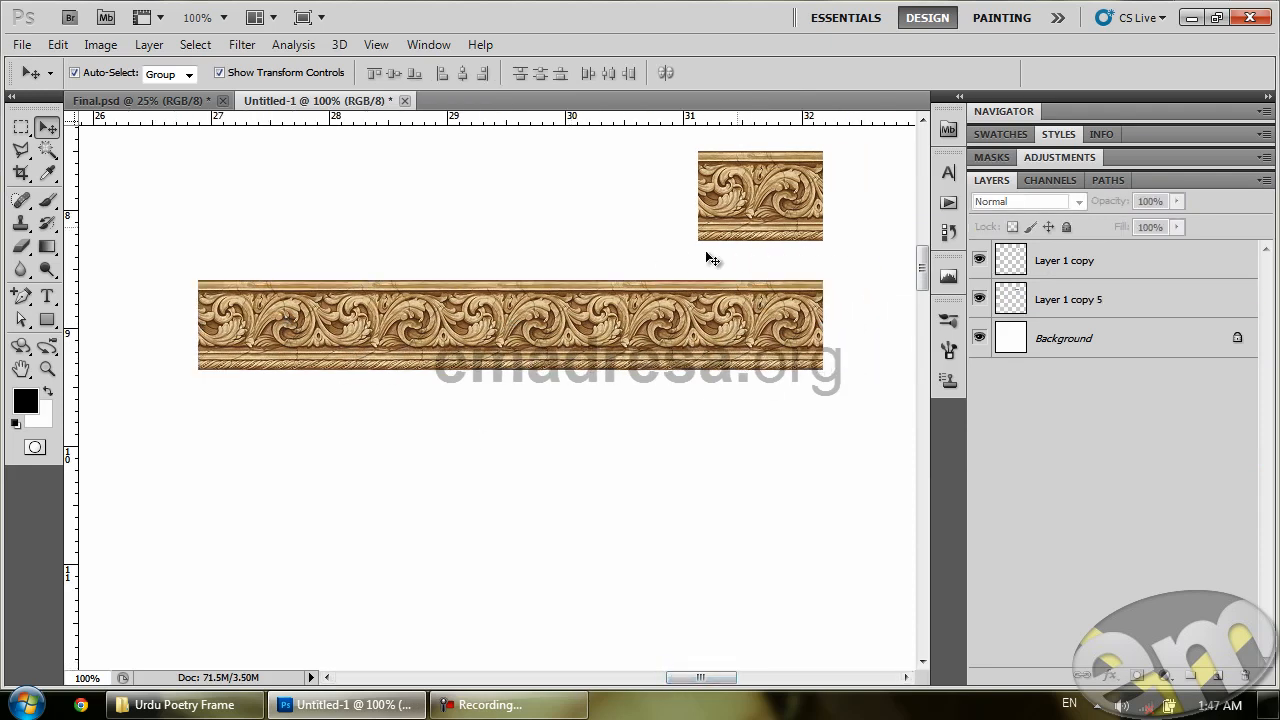
{"action": "left_click", "coordinate": [762, 216]}
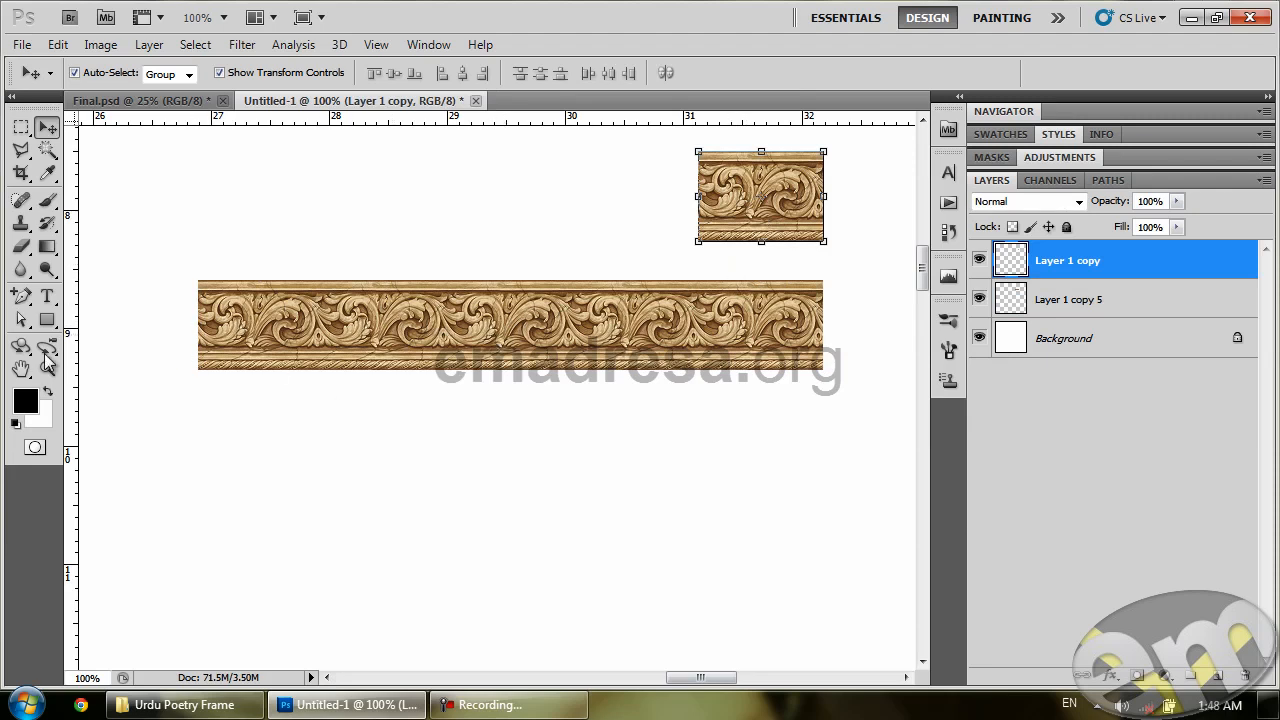
{"action": "left_click", "coordinate": [47, 367]}
{"action": "left_click", "coordinate": [377, 387]}
{"action": "left_click", "coordinate": [377, 387]}
{"action": "left_click", "coordinate": [484, 72]}
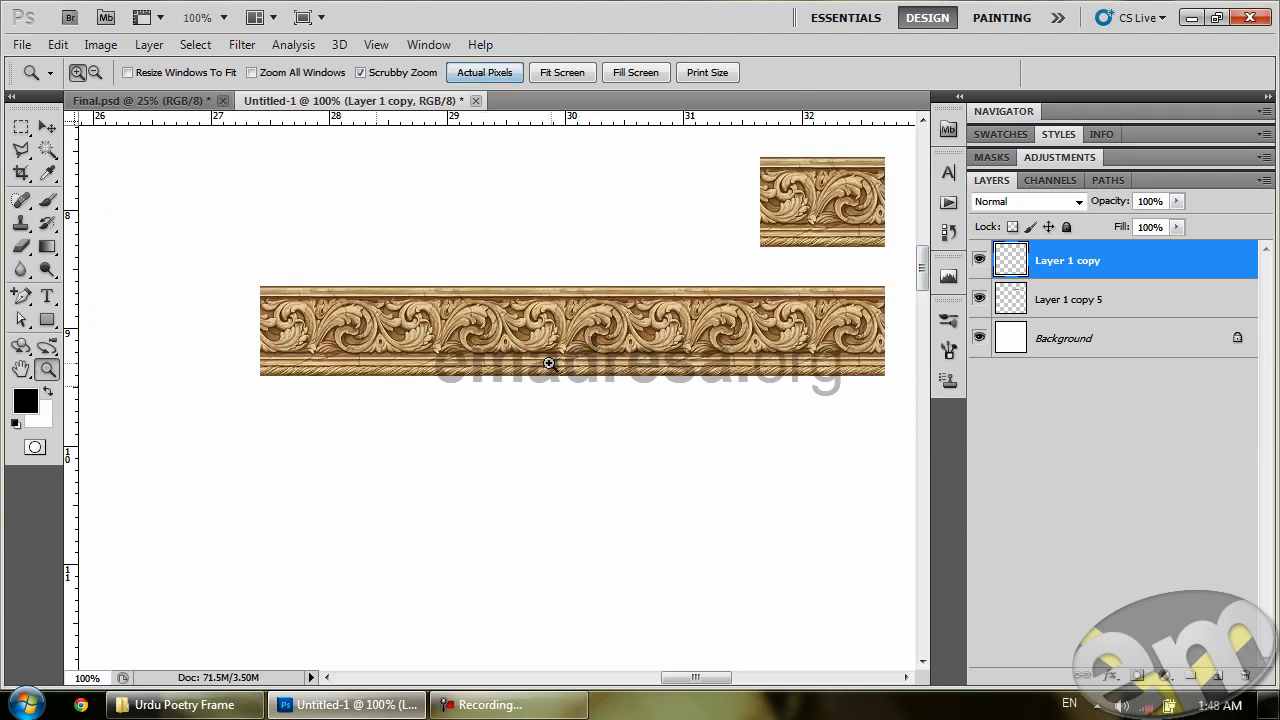
{"action": "left_click", "coordinate": [506, 377], "text": "alt"}
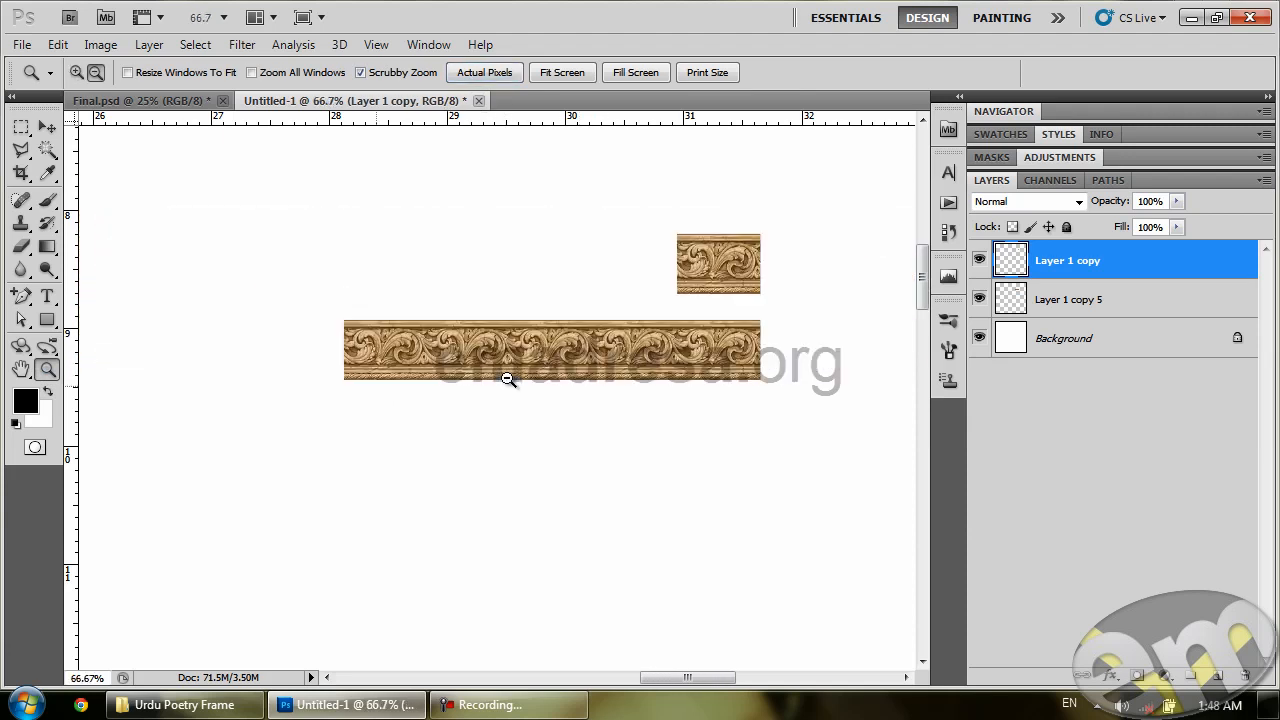
{"action": "left_click", "coordinate": [506, 377], "text": "alt"}
{"action": "left_click_drag", "start_coordinate": [485, 362], "coordinate": [639, 252]}
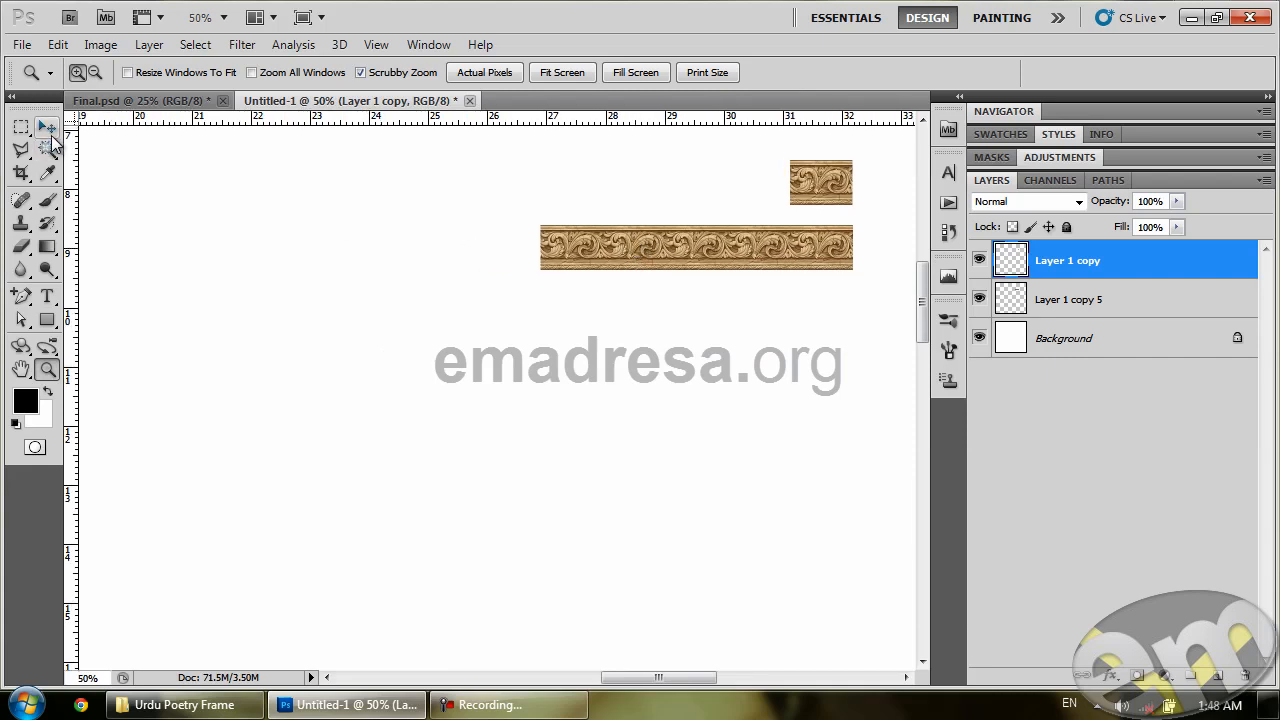
{"action": "left_click", "coordinate": [47, 128]}
{"action": "left_click", "coordinate": [618, 243]}
{"action": "left_click_drag", "start_coordinate": [618, 243], "coordinate": [463, 447]}
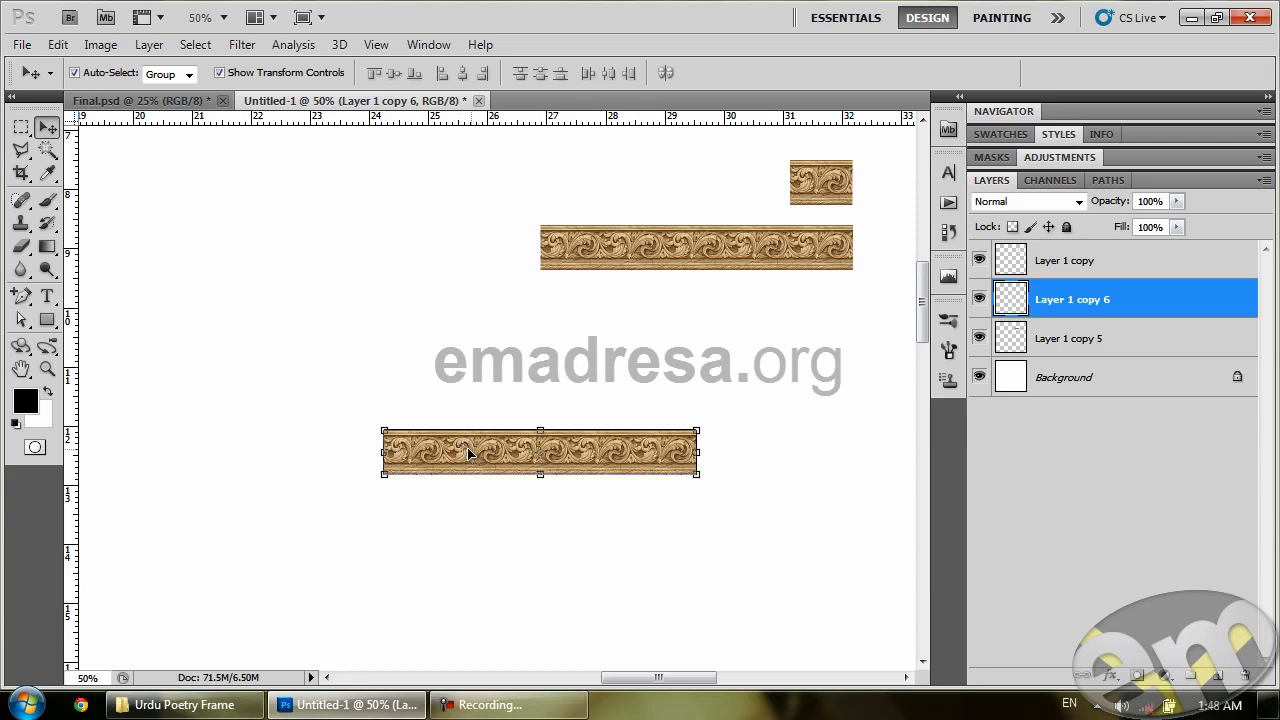
{"action": "left_click_drag", "start_coordinate": [471, 453], "coordinate": [618, 421]}
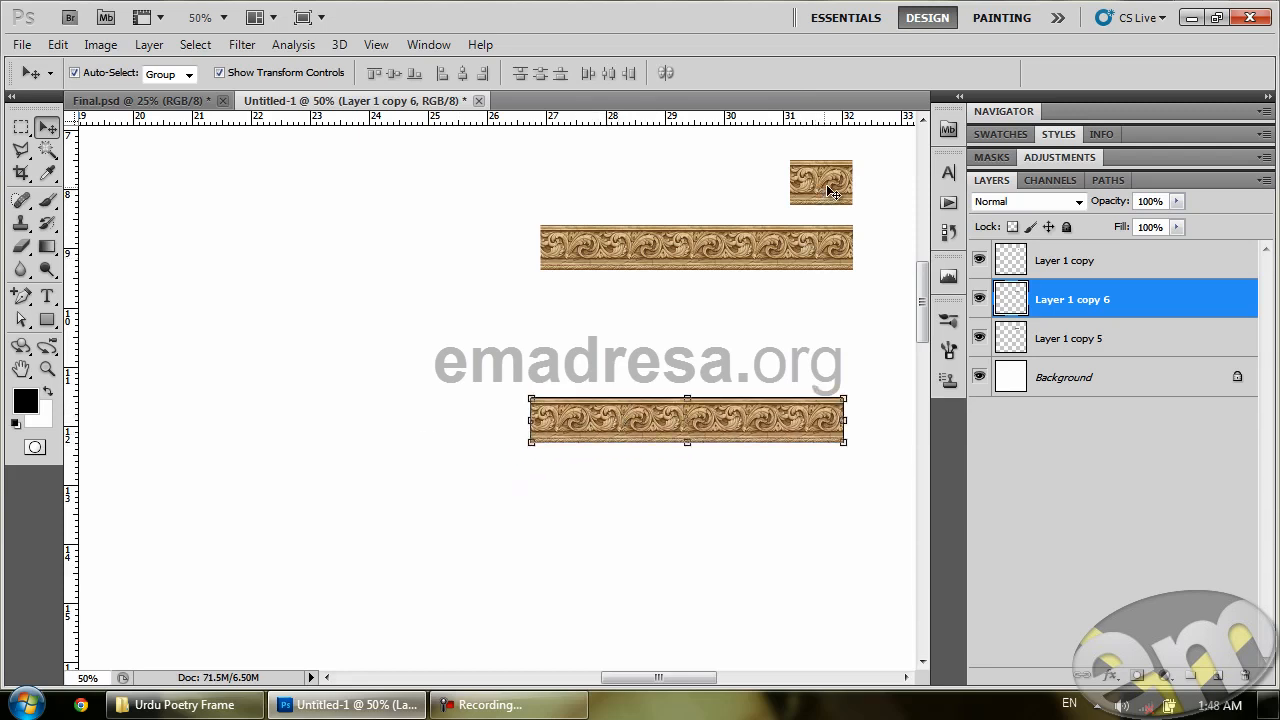
Extend the lower ornament strip leftward with two edge-to-edge duplicates of the single tile, keeping a spare tile.
{"action": "left_click_drag", "start_coordinate": [838, 187], "coordinate": [521, 428]}
{"action": "left_click", "coordinate": [480, 357]}
{"action": "key", "text": "Right"}
{"action": "key", "text": "Right"}
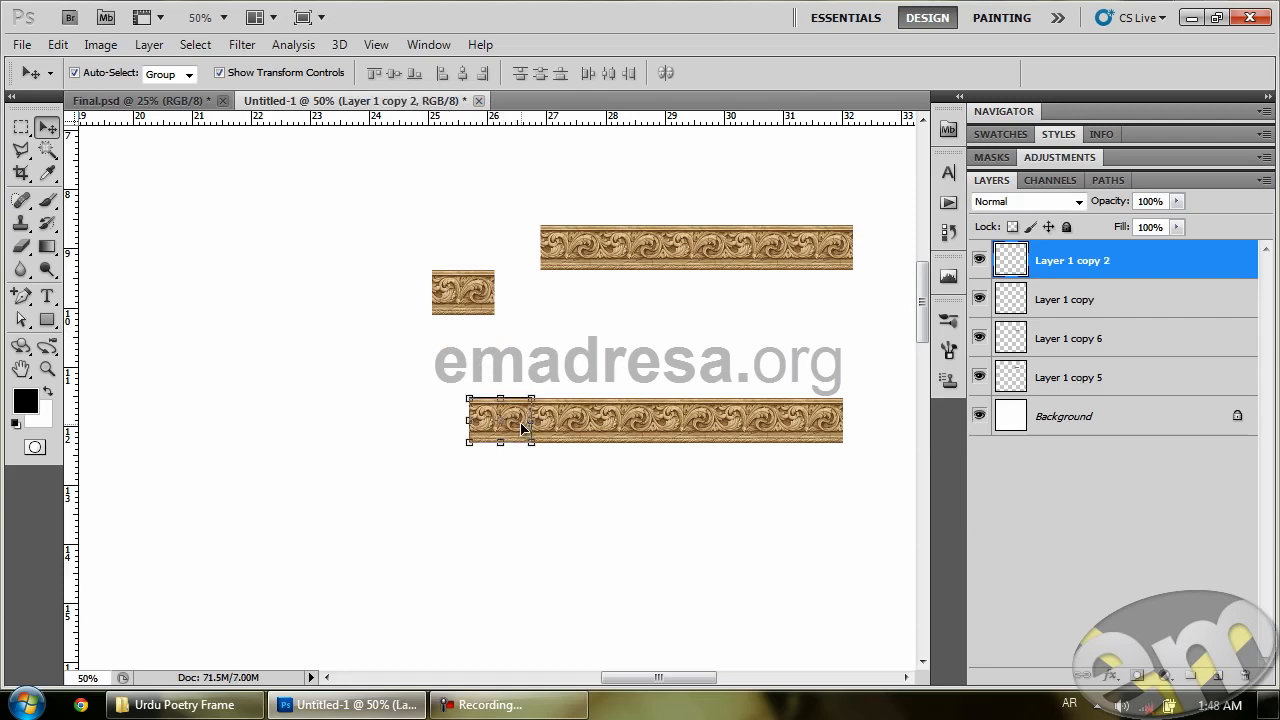
{"action": "left_click", "coordinate": [520, 474]}
{"action": "left_click_drag", "start_coordinate": [504, 426], "coordinate": [438, 426]}
{"action": "left_click", "coordinate": [617, 498]}
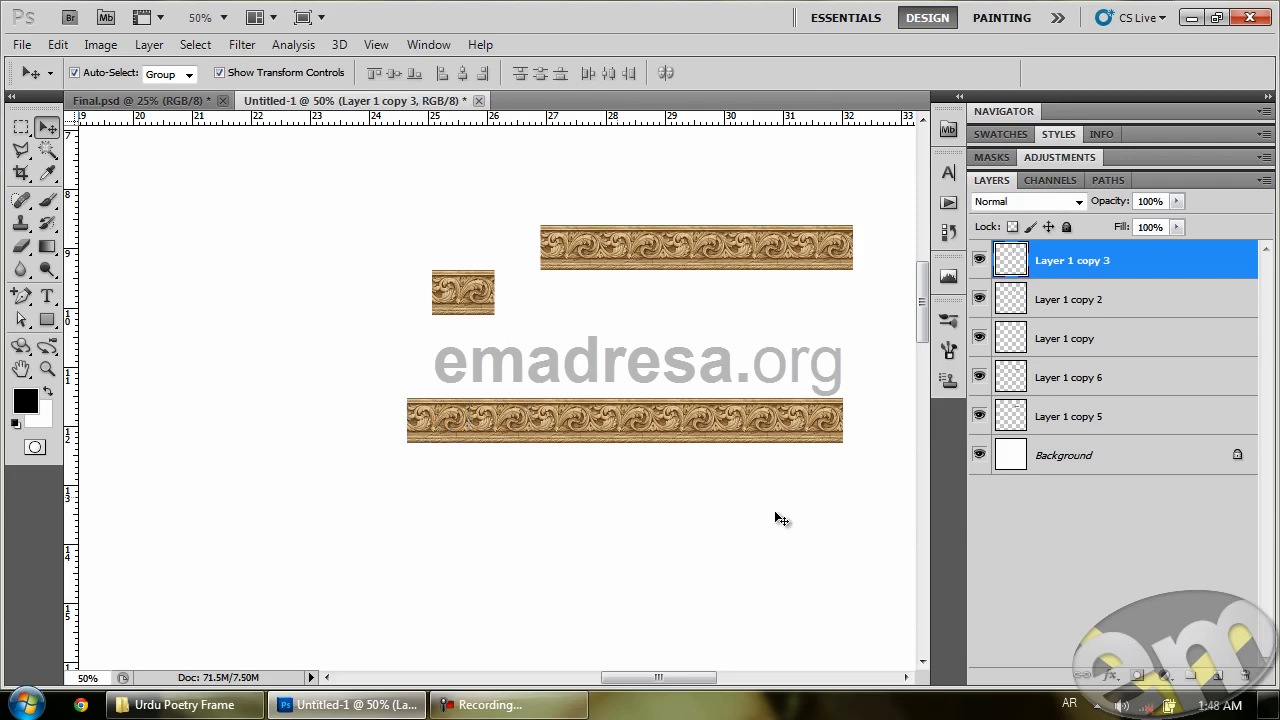
Merge the lower ornament strip and its two added tiles into one layer.
{"action": "left_click_drag", "start_coordinate": [692, 444], "coordinate": [828, 489]}
{"action": "left_click_drag", "start_coordinate": [538, 415], "coordinate": [354, 386]}
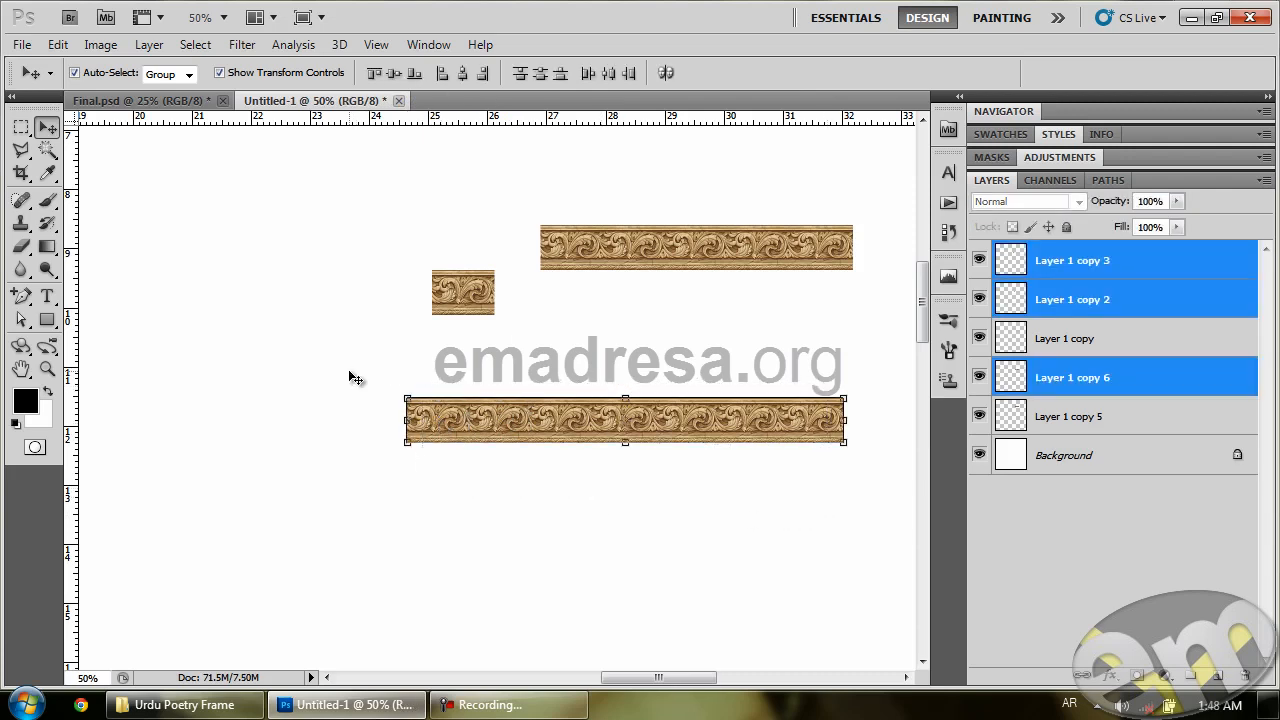
{"action": "key", "text": "ctrl+e"}
Move the spare tile back above the upper strip and reposition the merged long strip further left and down on the canvas.
{"action": "left_click_drag", "start_coordinate": [480, 296], "coordinate": [838, 179]}
{"action": "left_click", "coordinate": [552, 412]}
{"action": "key", "text": "space"}
{"action": "left_click_drag", "start_coordinate": [522, 485], "coordinate": [620, 432]}
{"action": "left_click_drag", "start_coordinate": [643, 346], "coordinate": [453, 399]}
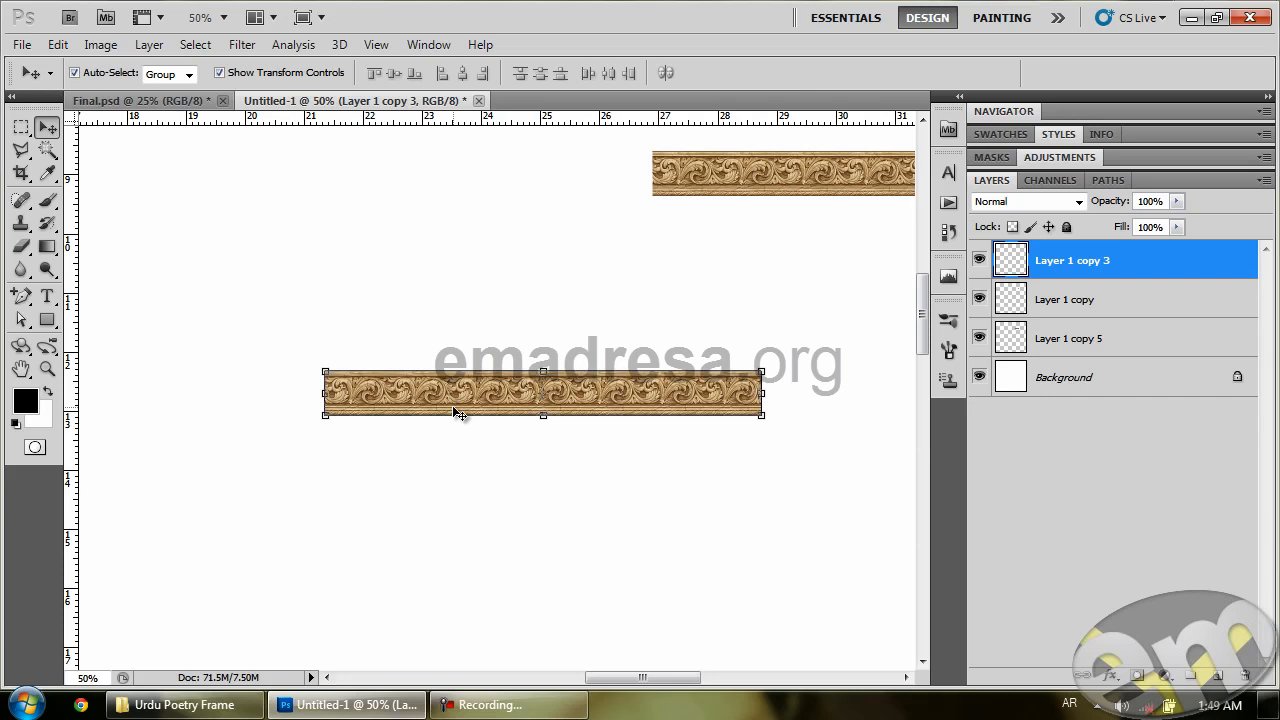
Rotate the merged long strip by 36 degrees with Free Transform.
{"action": "left_click", "coordinate": [53, 46]}
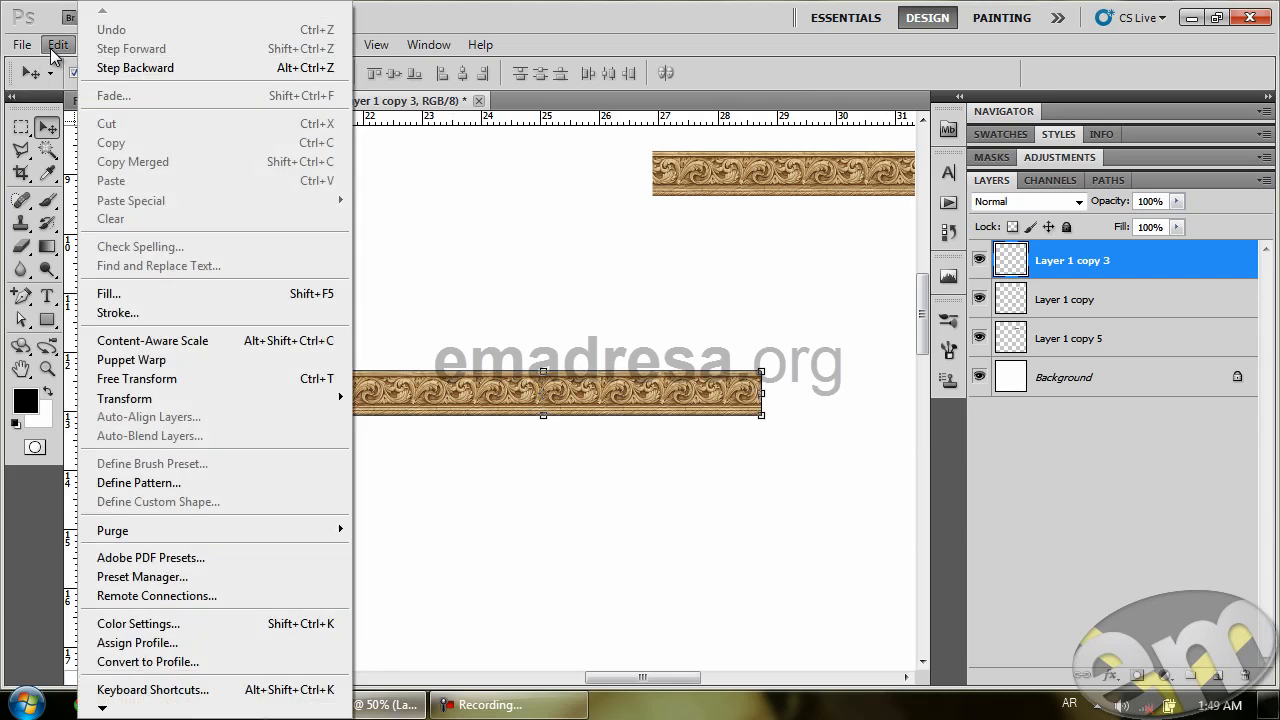
{"action": "left_click", "coordinate": [140, 379]}
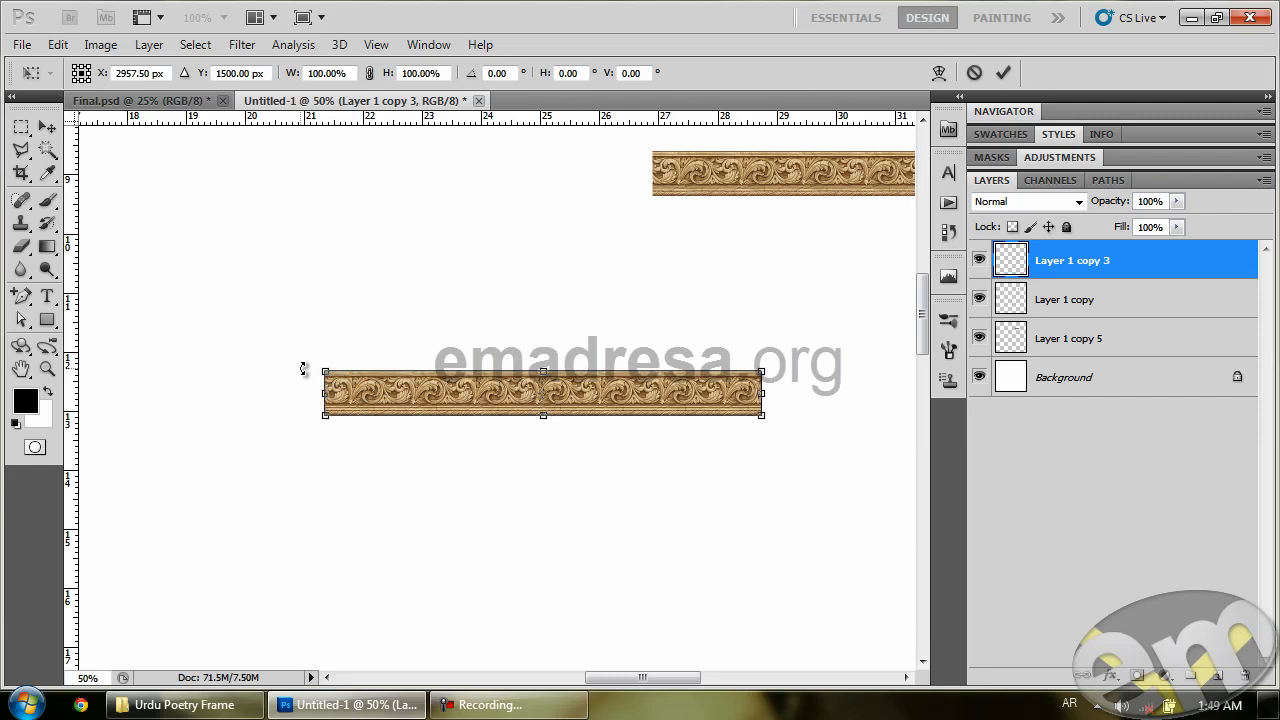
{"action": "left_click_drag", "start_coordinate": [304, 369], "coordinate": [326, 298]}
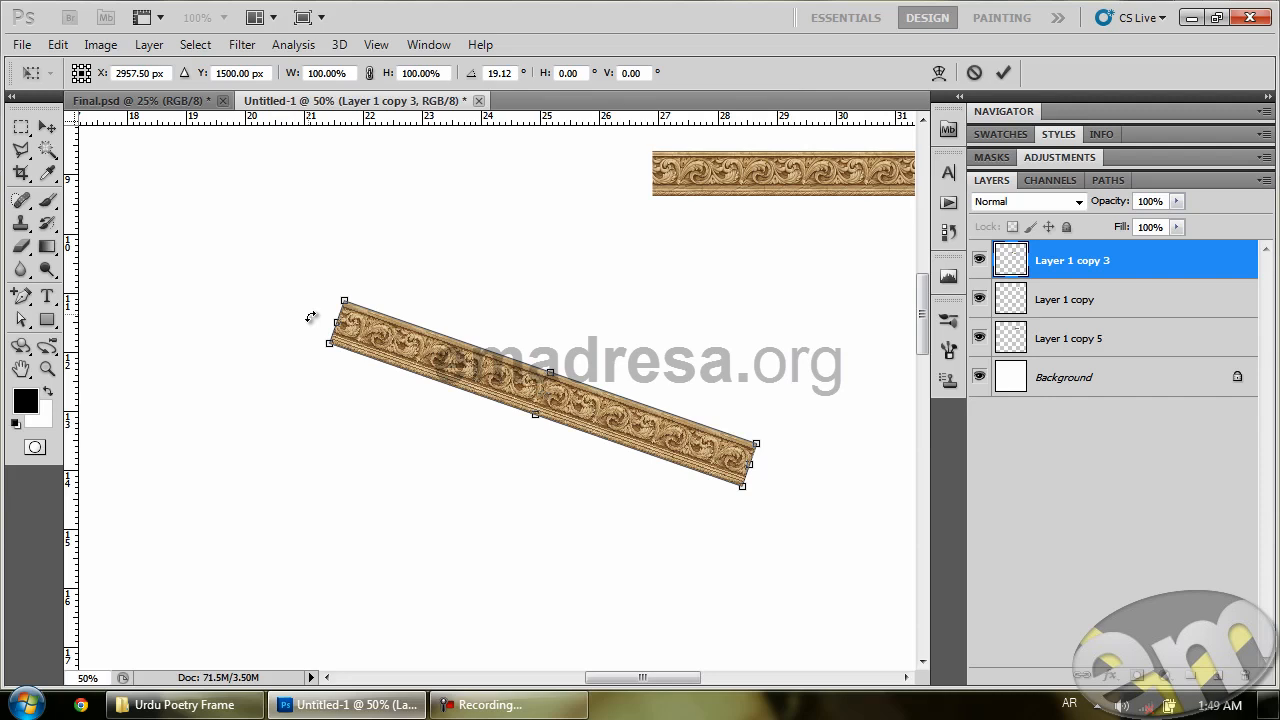
{"action": "left_click", "coordinate": [498, 73]}
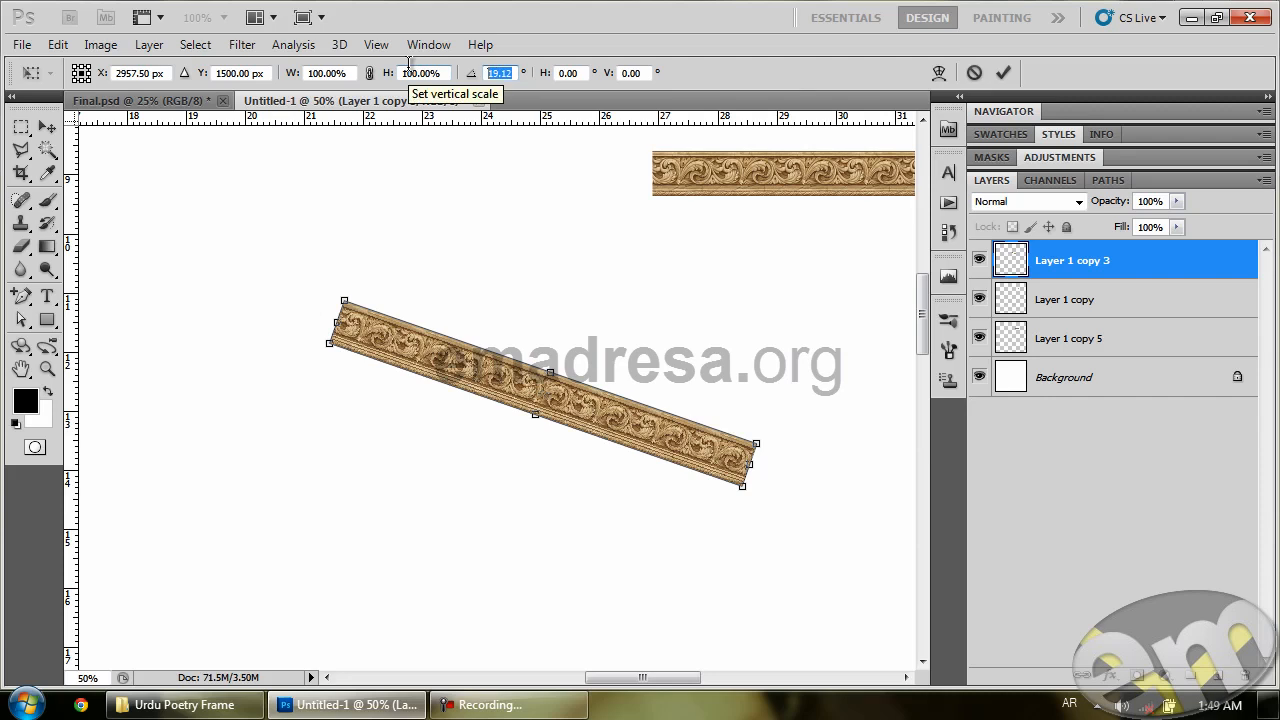
{"action": "type", "text": "36"}
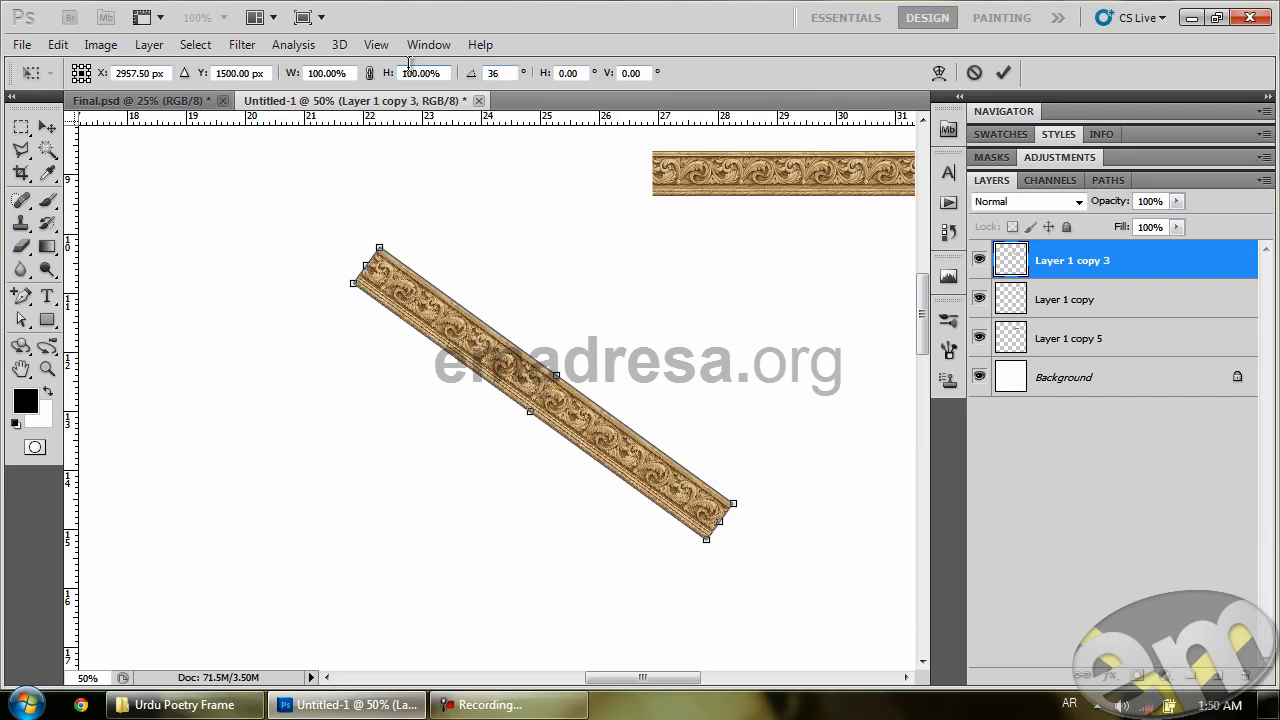
{"action": "key", "text": "Return"}
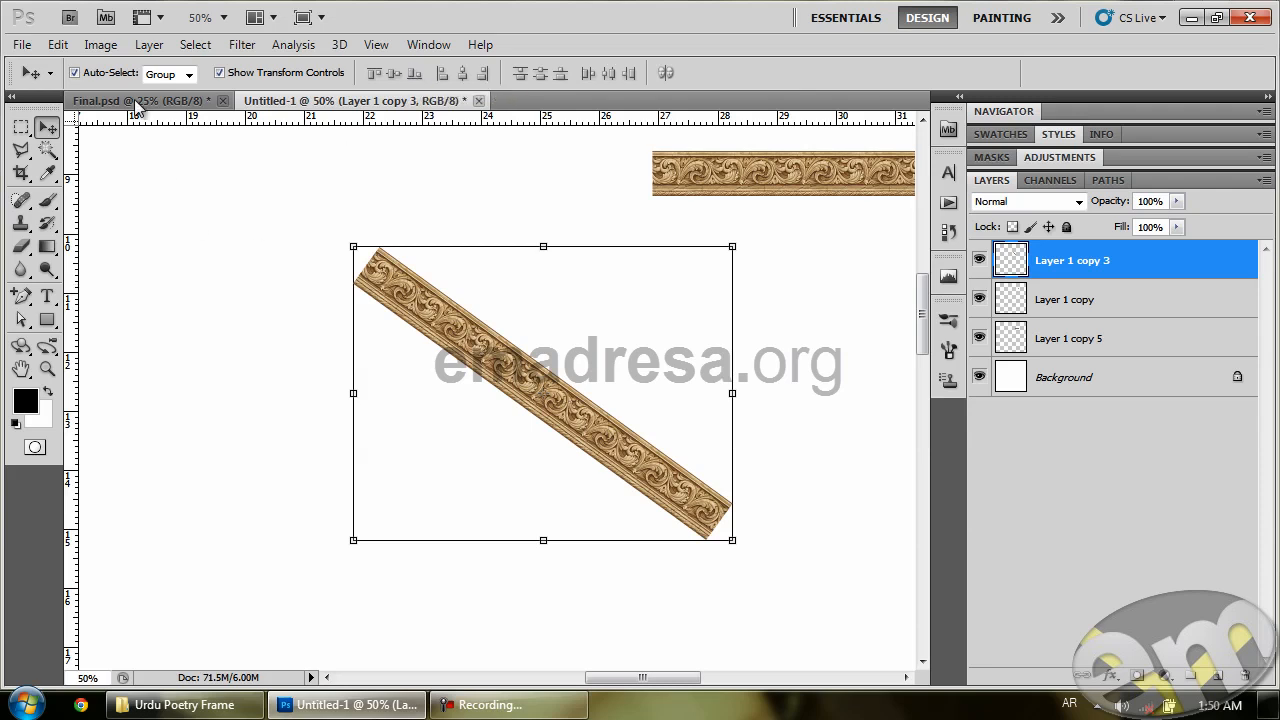
Start a Warp transform on the rotated strip and choose the Fish style.
{"action": "left_click", "coordinate": [58, 45]}
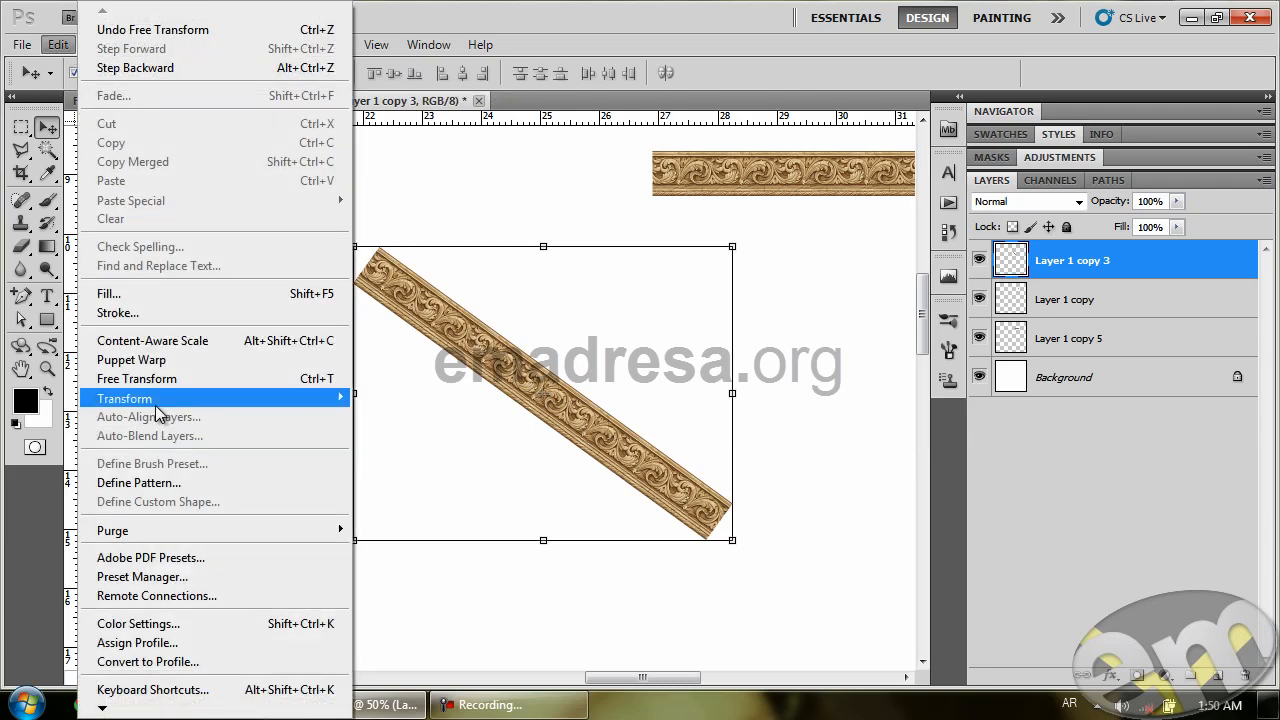
{"action": "mouse_move", "coordinate": [285, 404]}
{"action": "left_click", "coordinate": [413, 521]}
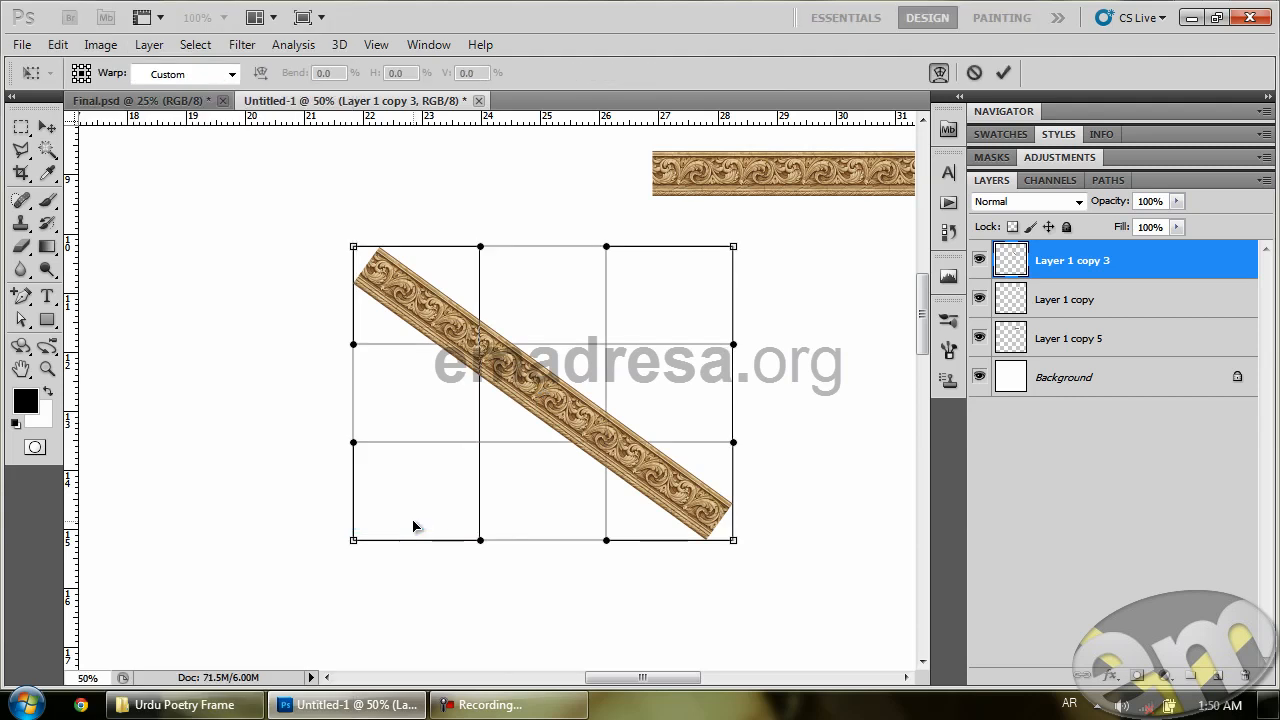
{"action": "left_click", "coordinate": [230, 74]}
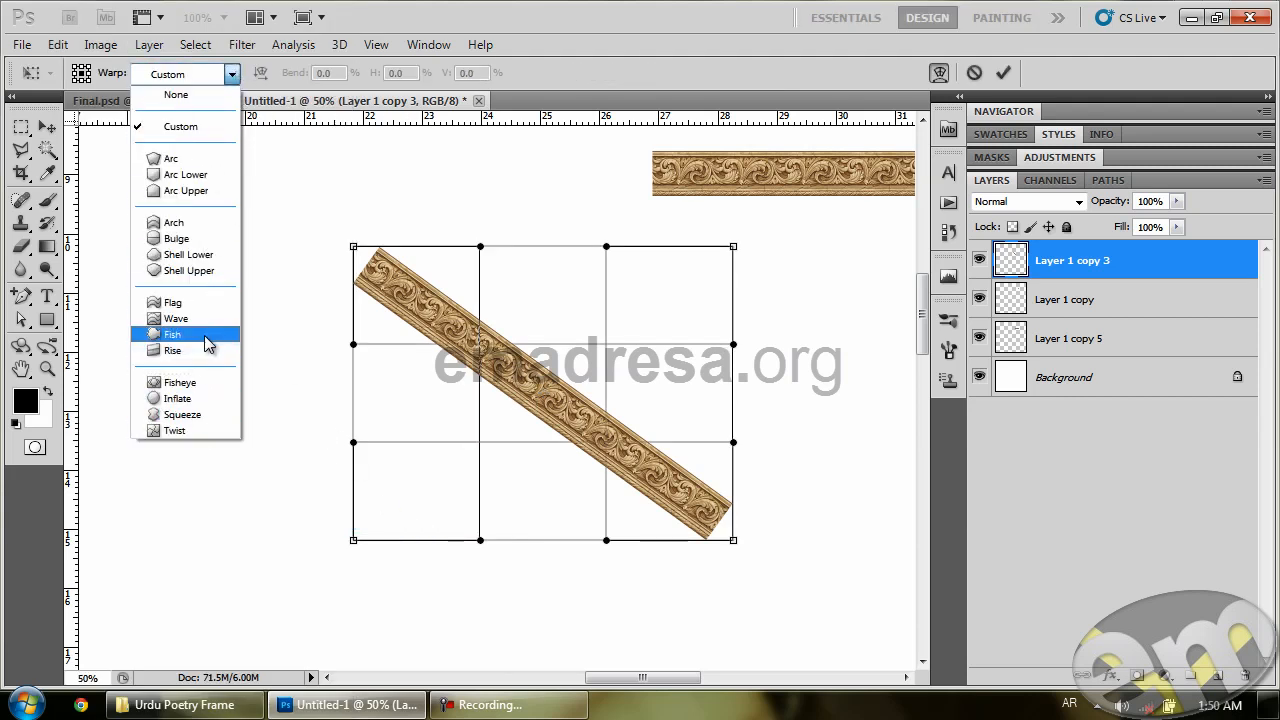
{"action": "left_click", "coordinate": [172, 334]}
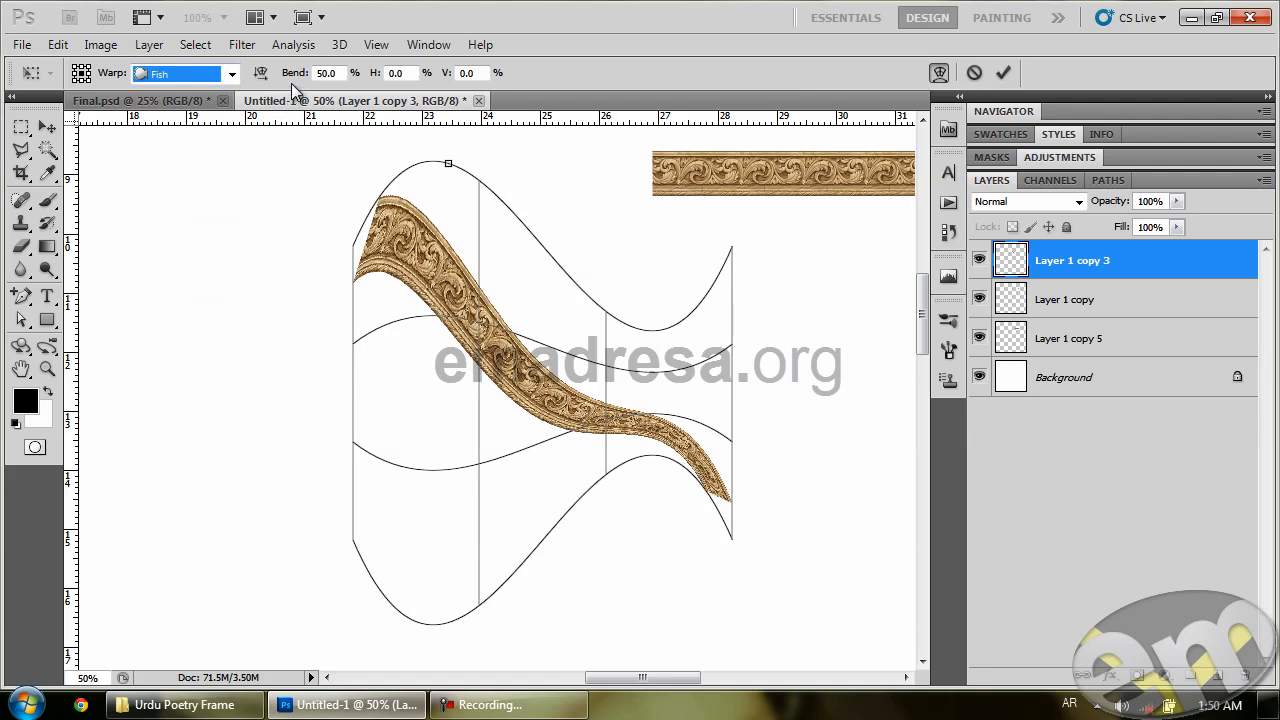
Try out several smaller bend amounts for the strip's Fish warp, positive and negative.
{"action": "left_click_drag", "start_coordinate": [293, 80], "coordinate": [89, 78]}
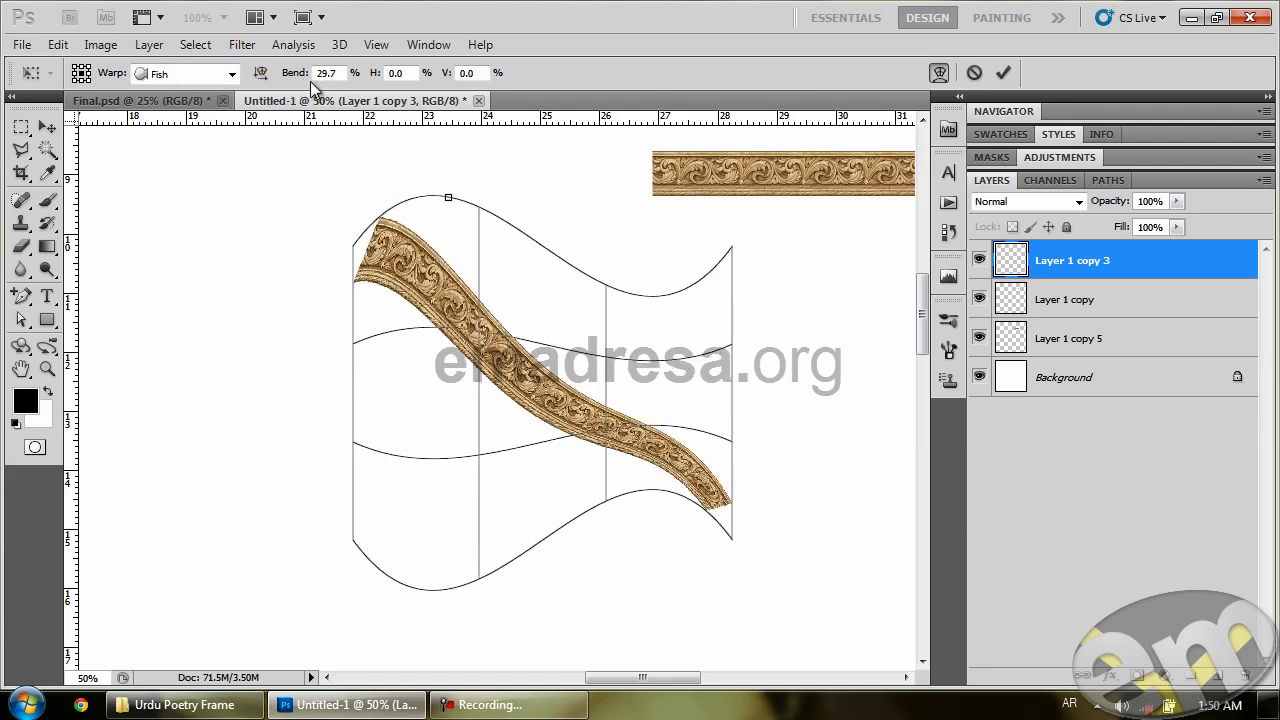
{"action": "left_click_drag", "start_coordinate": [297, 79], "coordinate": [122, 86]}
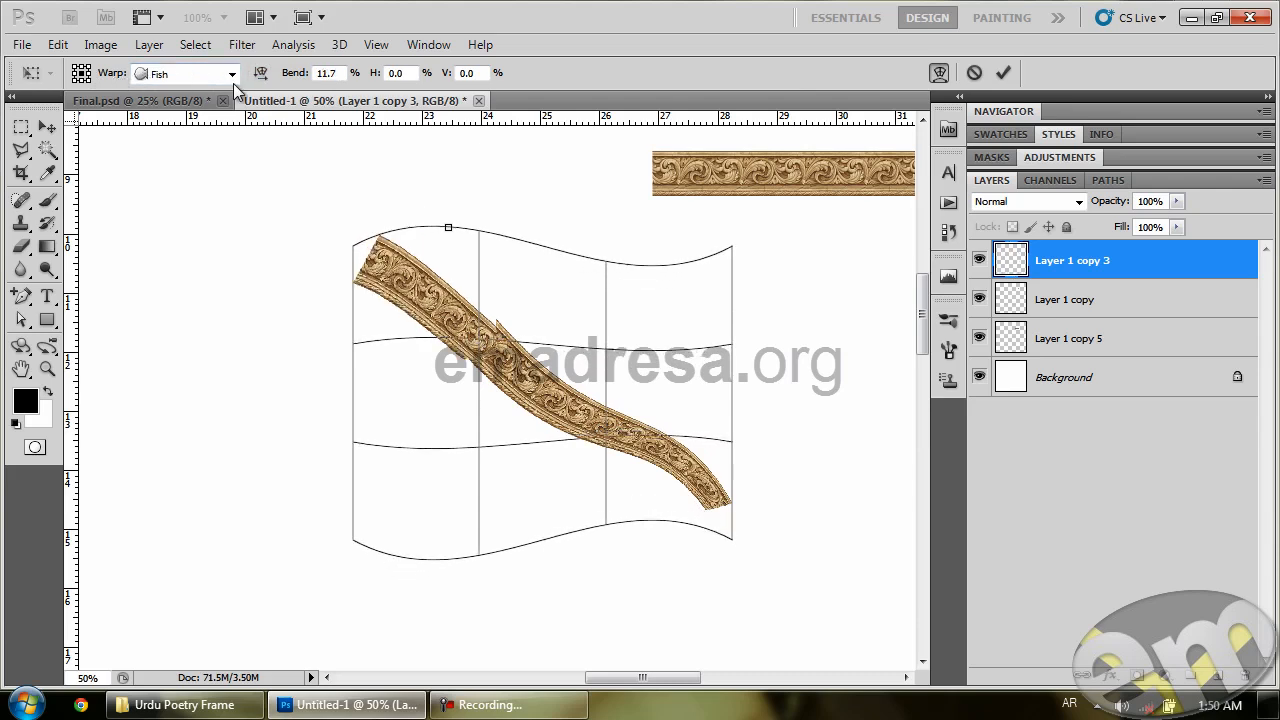
{"action": "left_click_drag", "start_coordinate": [297, 82], "coordinate": [254, 142]}
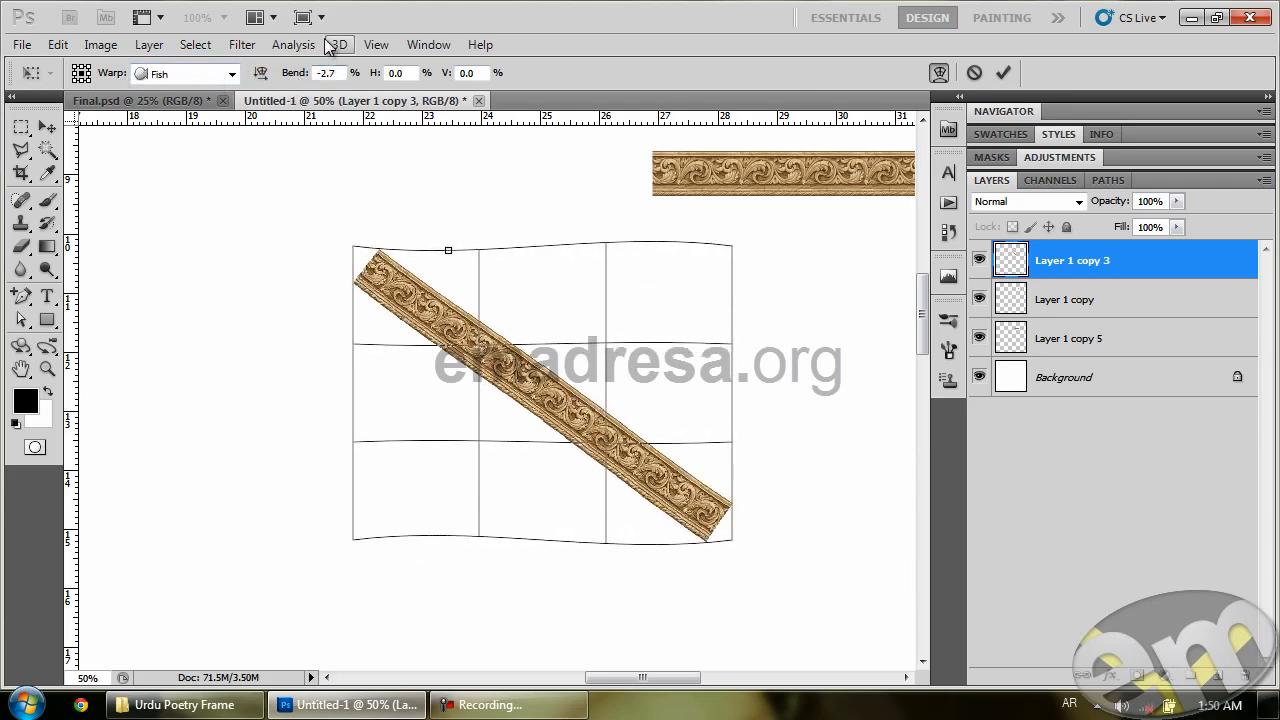
{"action": "left_click_drag", "start_coordinate": [293, 74], "coordinate": [373, 85]}
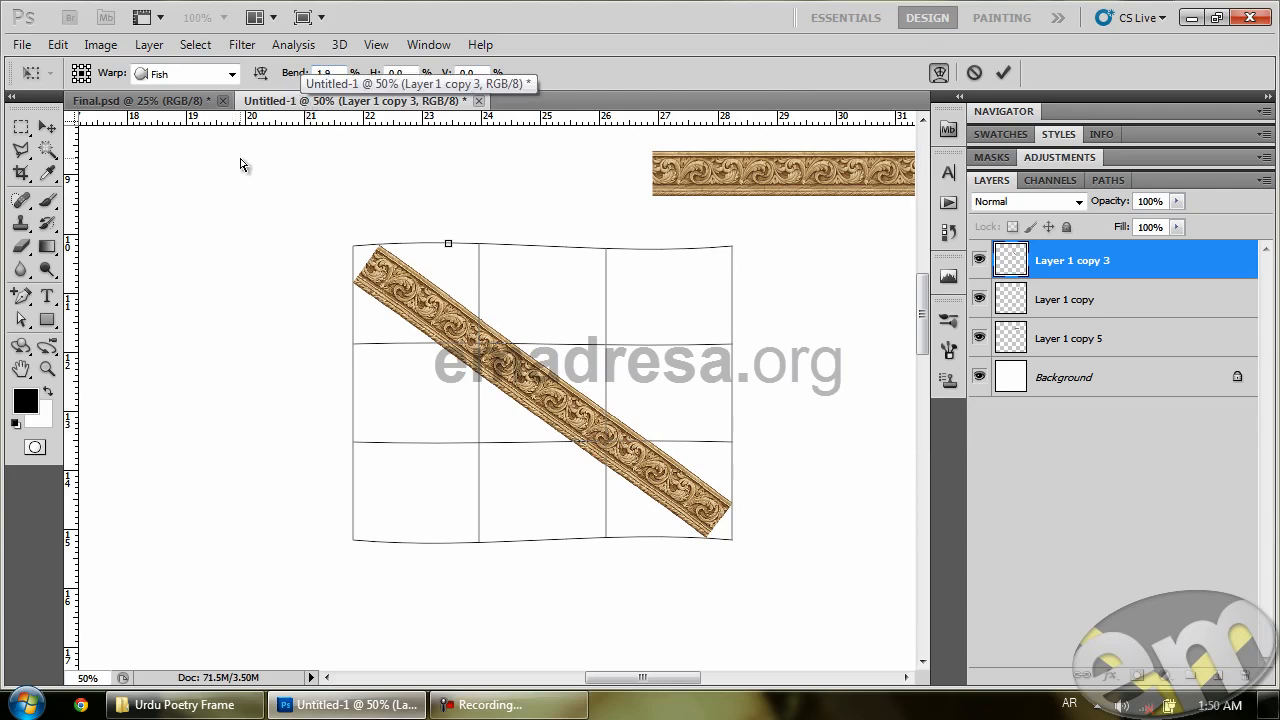
{"action": "left_click_drag", "start_coordinate": [296, 80], "coordinate": [102, 88]}
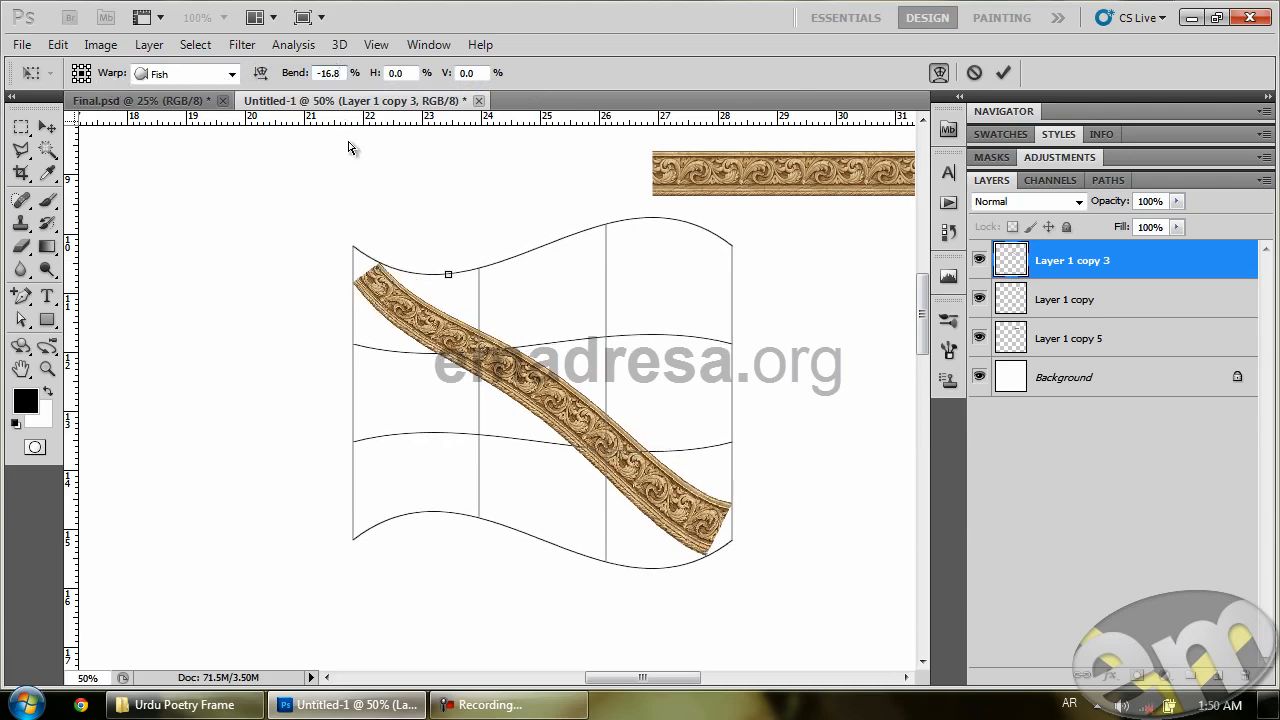
Set the Fish warp's bend to -45% and apply it to the strip.
{"action": "key", "text": "BackSpace"}
{"action": "key", "text": "BackSpace"}
{"action": "key", "text": "BackSpace"}
{"action": "key", "text": "BackSpace"}
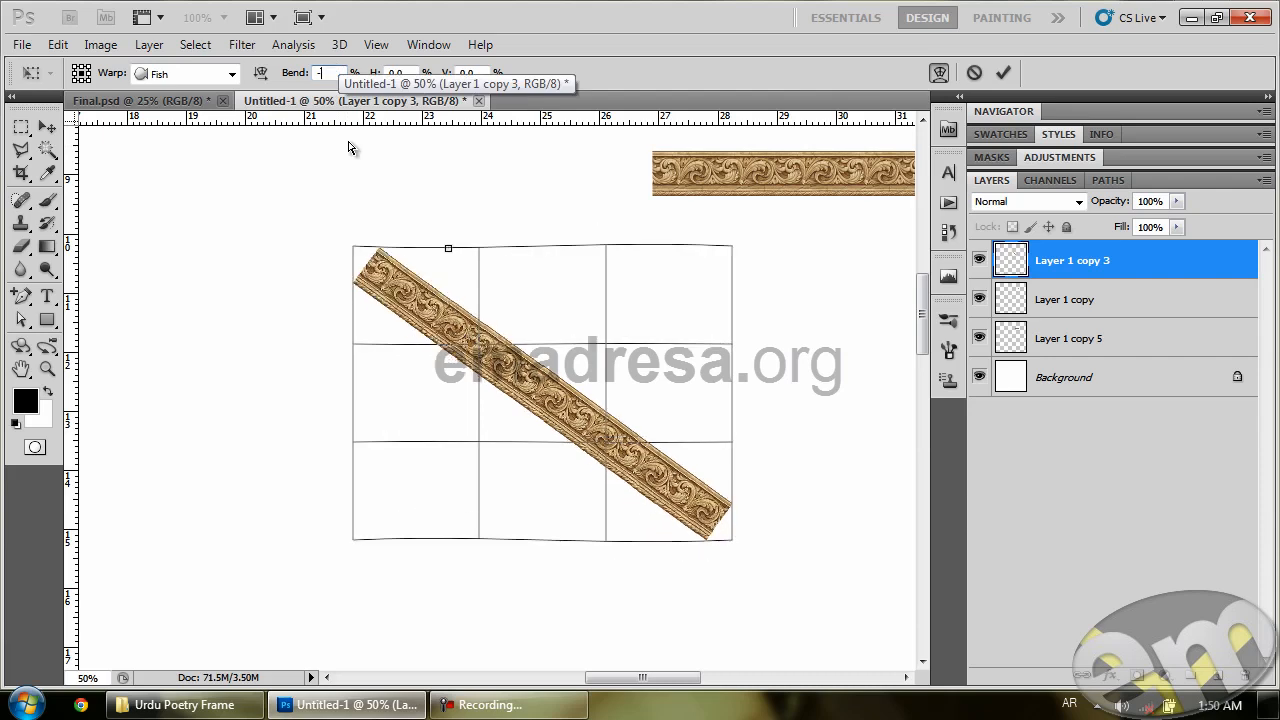
{"action": "type", "text": "45"}
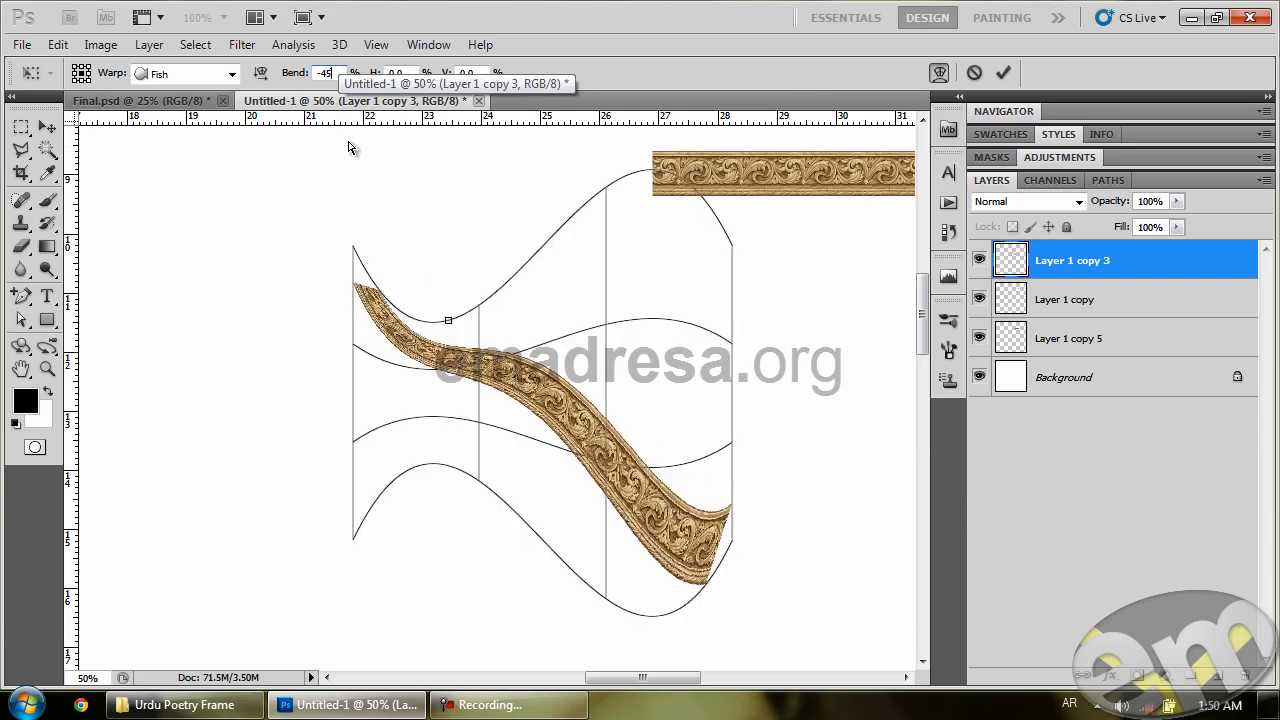
{"action": "key", "text": "Return"}
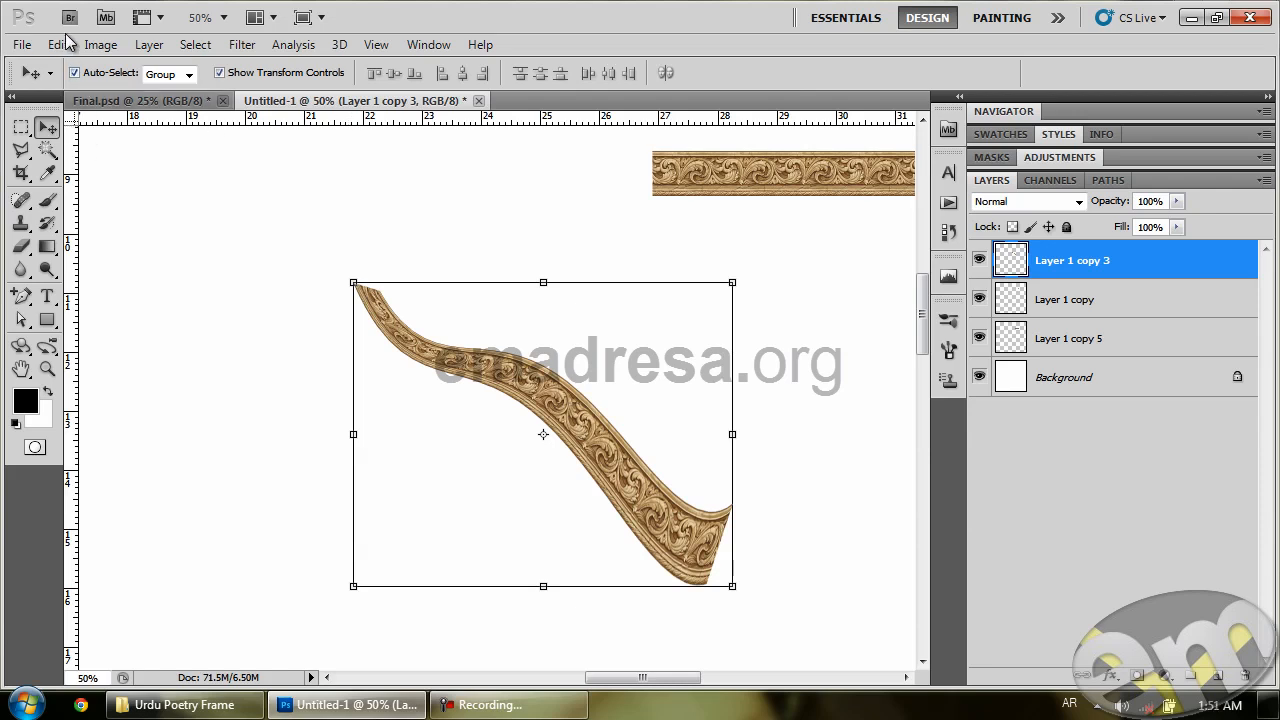
Rotate the warped strip by -36 degrees so it lies roughly horizontal.
{"action": "left_click", "coordinate": [57, 46]}
{"action": "left_click", "coordinate": [192, 374]}
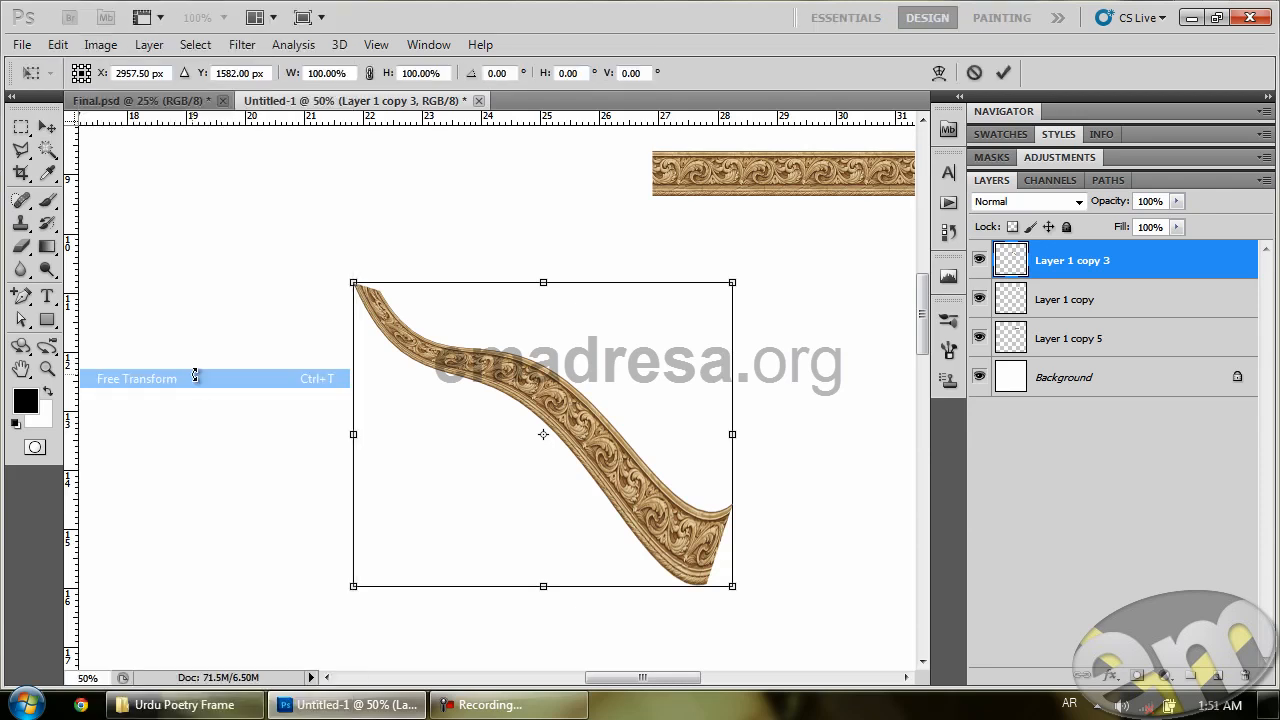
{"action": "left_click_drag", "start_coordinate": [351, 271], "coordinate": [250, 437]}
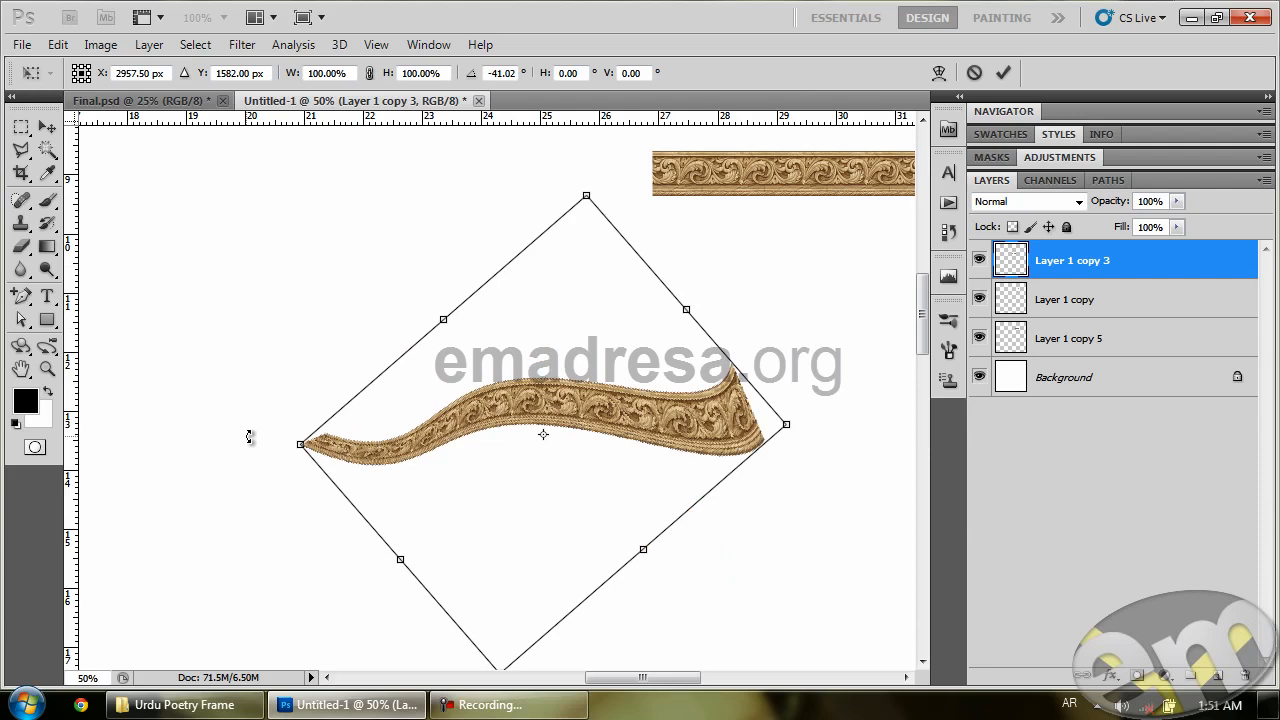
{"action": "left_click_drag", "start_coordinate": [250, 437], "coordinate": [251, 410]}
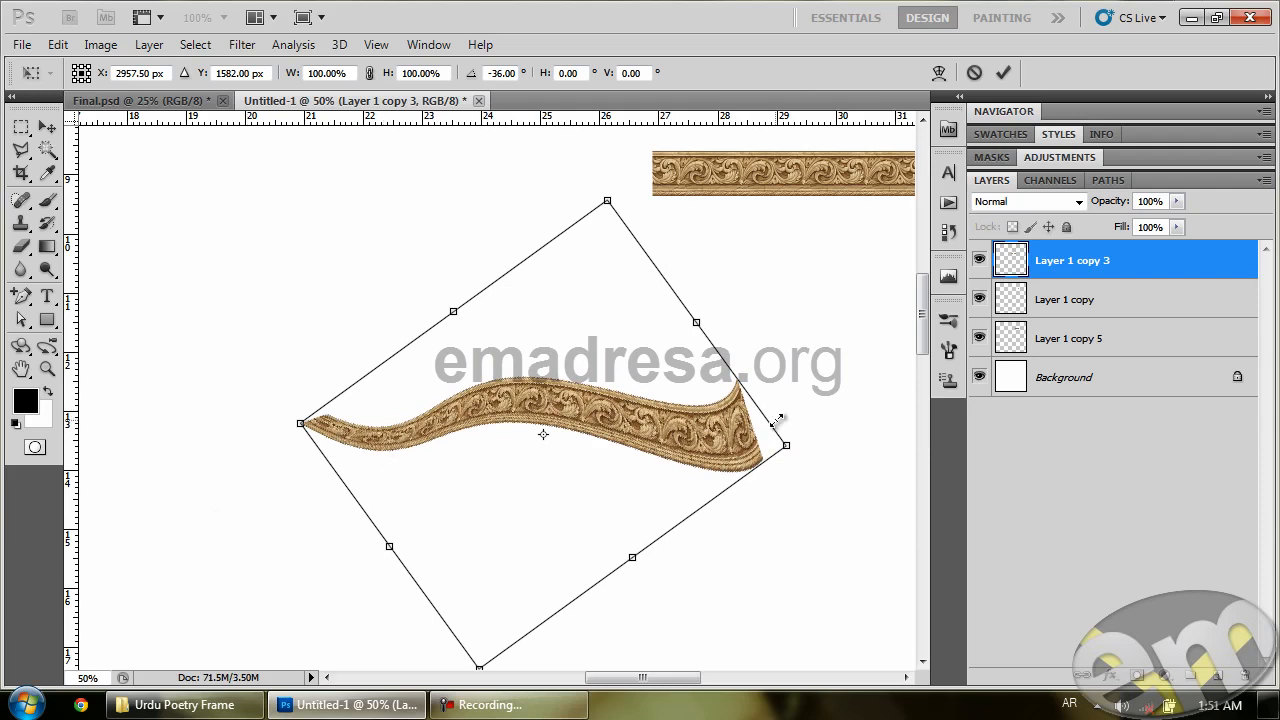
{"action": "key", "text": "Return"}
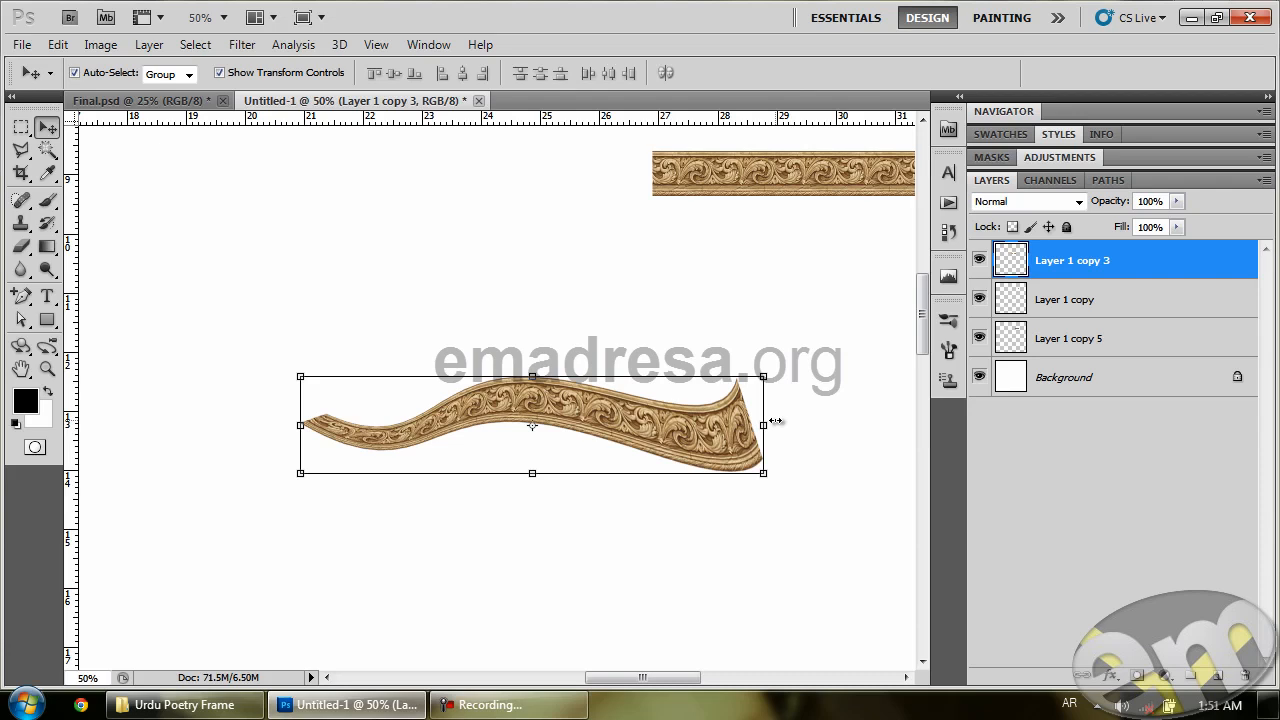
Duplicate the curved strip, place the copy above and to the right of the original, and flip the copy horizontally.
{"action": "double_click", "coordinate": [702, 420]}
{"action": "left_click_drag", "start_coordinate": [702, 420], "coordinate": [705, 306]}
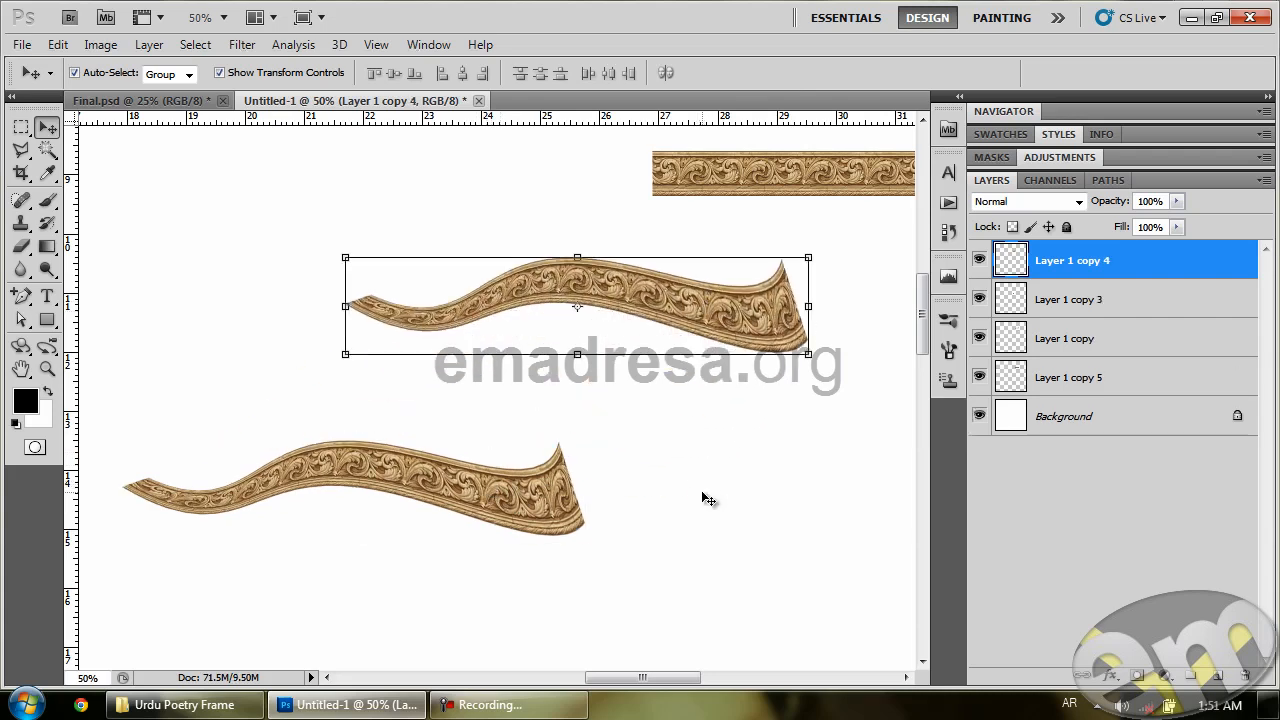
{"action": "left_click", "coordinate": [57, 45]}
{"action": "mouse_move", "coordinate": [227, 399]}
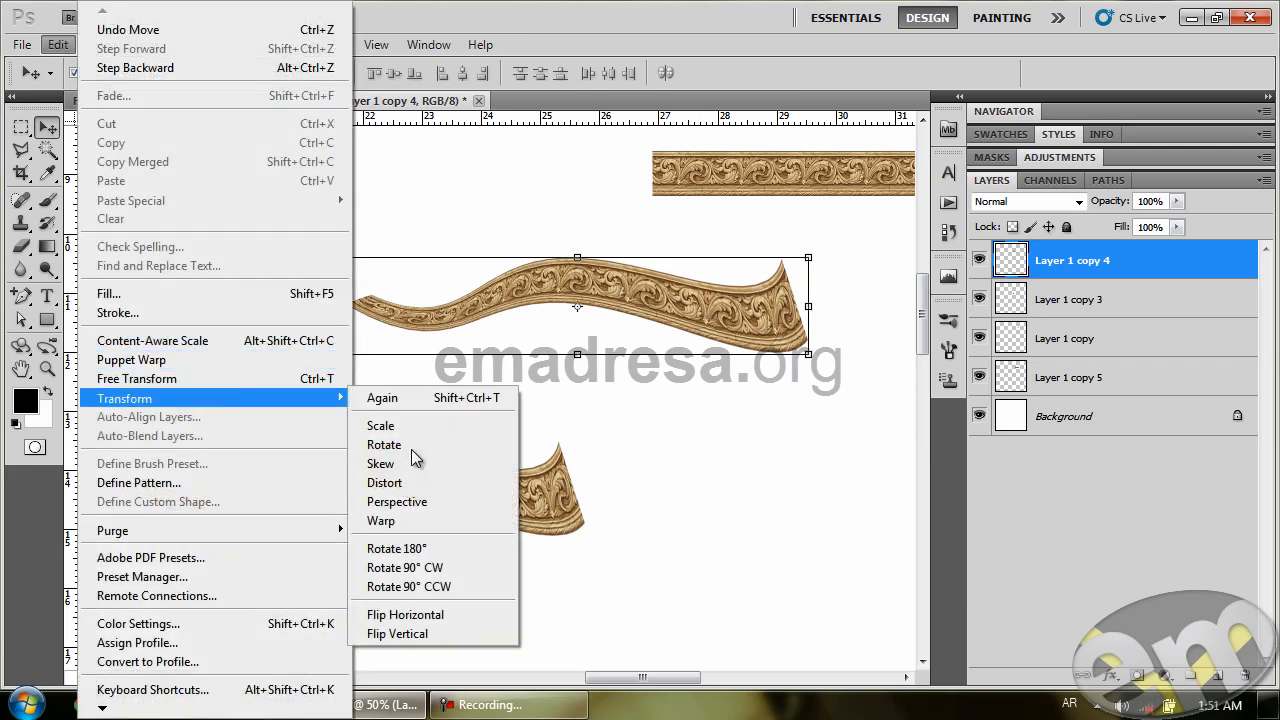
{"action": "left_click", "coordinate": [430, 615]}
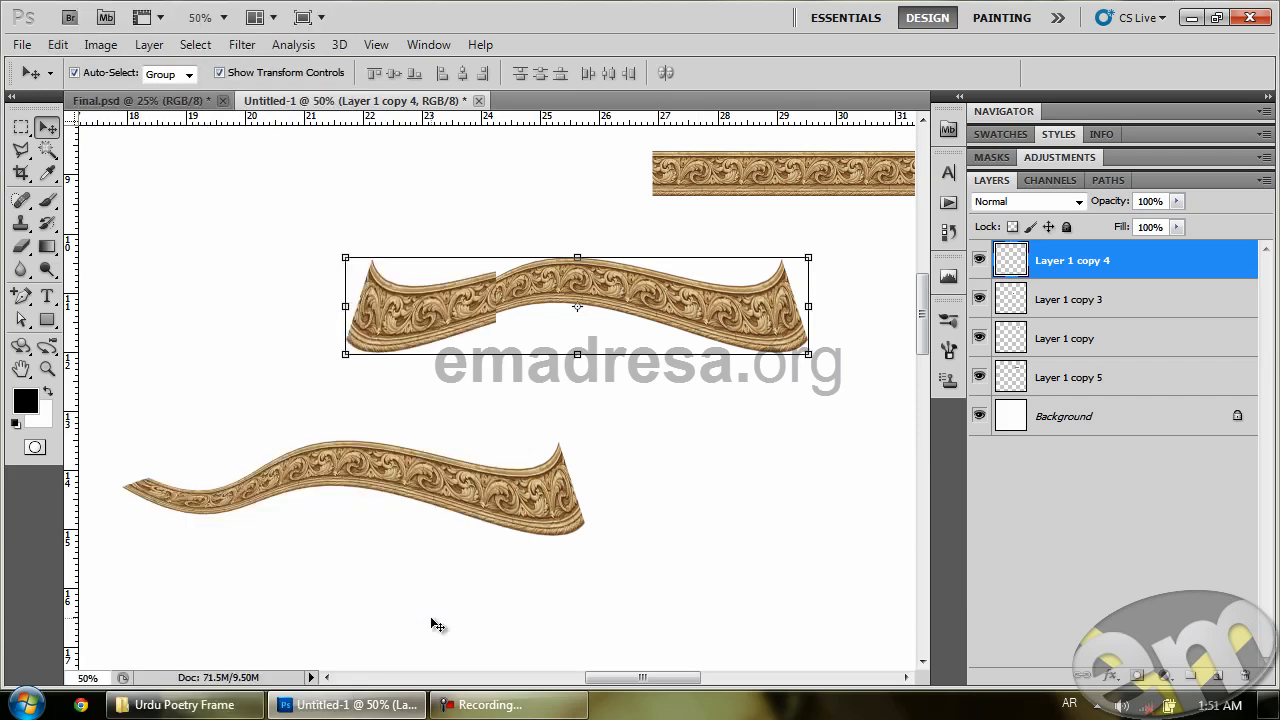
Place the flipped copy against the wide end of the original so both form one symmetrical piece with a central peak.
{"action": "left_click_drag", "start_coordinate": [401, 308], "coordinate": [588, 488]}
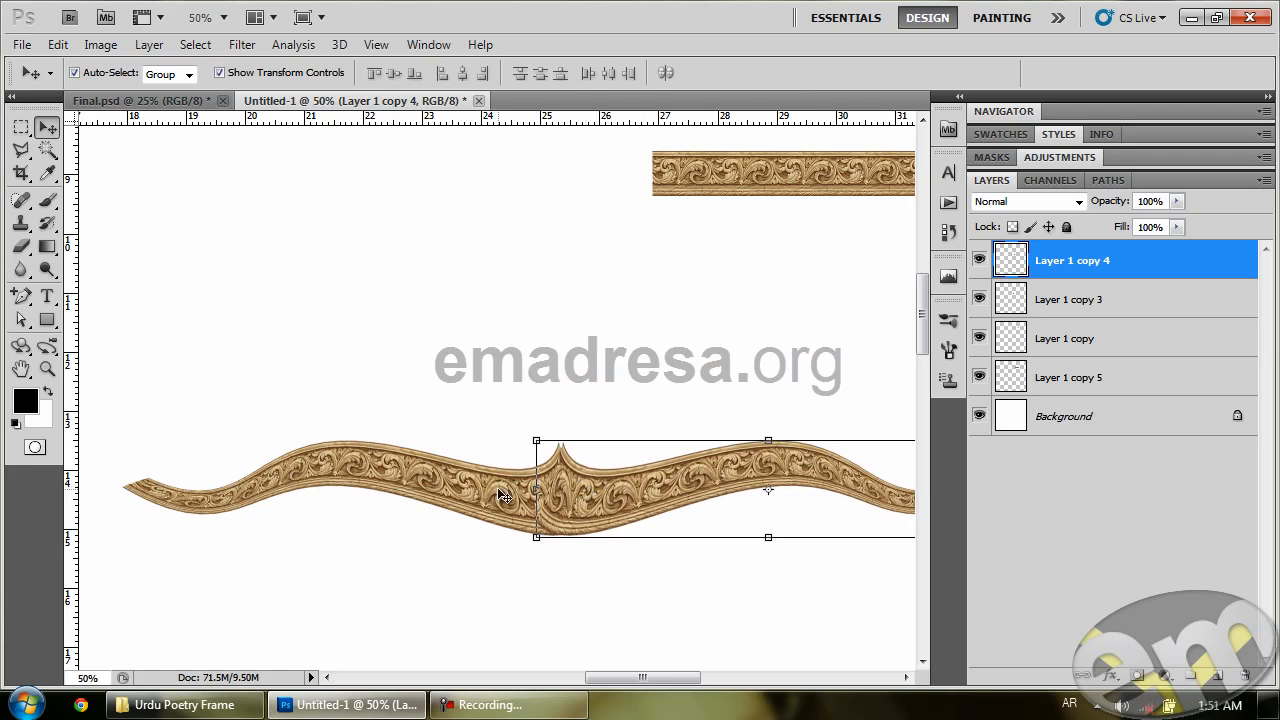
{"action": "key", "text": "Right"}
{"action": "key", "text": "Right"}
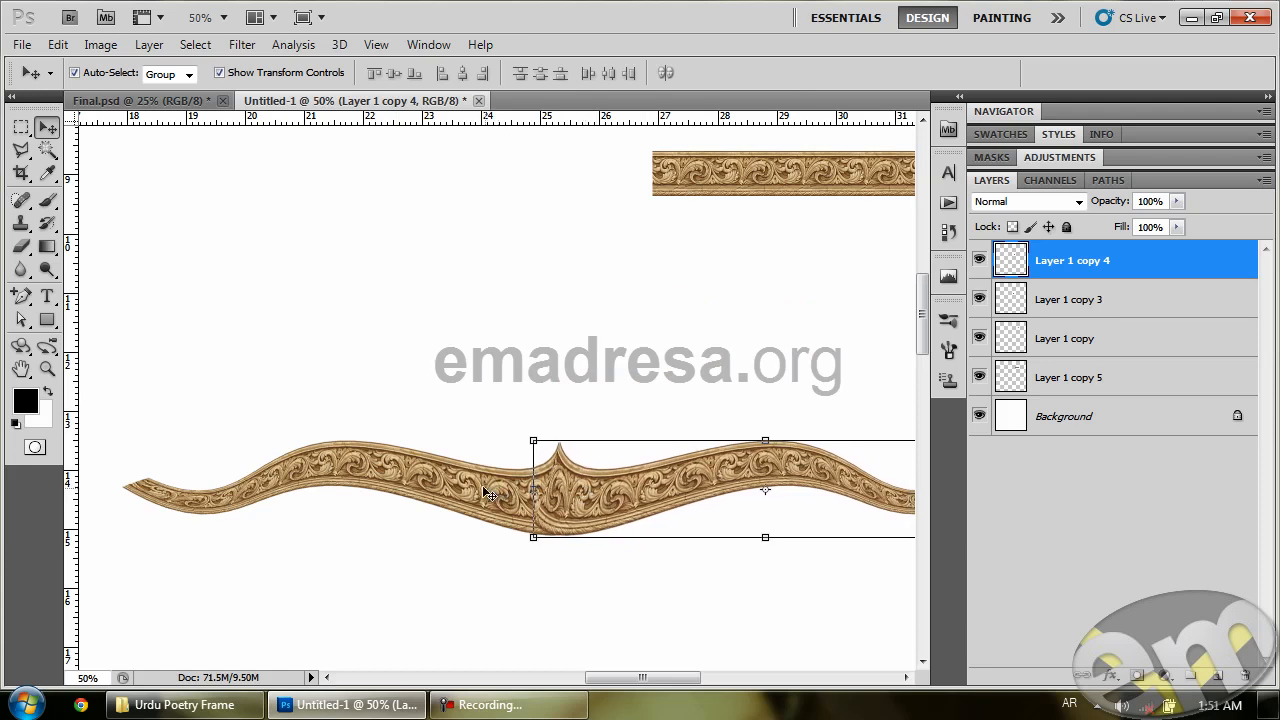
{"action": "left_click", "coordinate": [463, 348]}
Nudge the flipped copy slightly left so the two tips at the central joint coincide in a single point.
{"action": "left_click", "coordinate": [47, 369]}
{"action": "left_click_drag", "start_coordinate": [557, 478], "coordinate": [647, 563]}
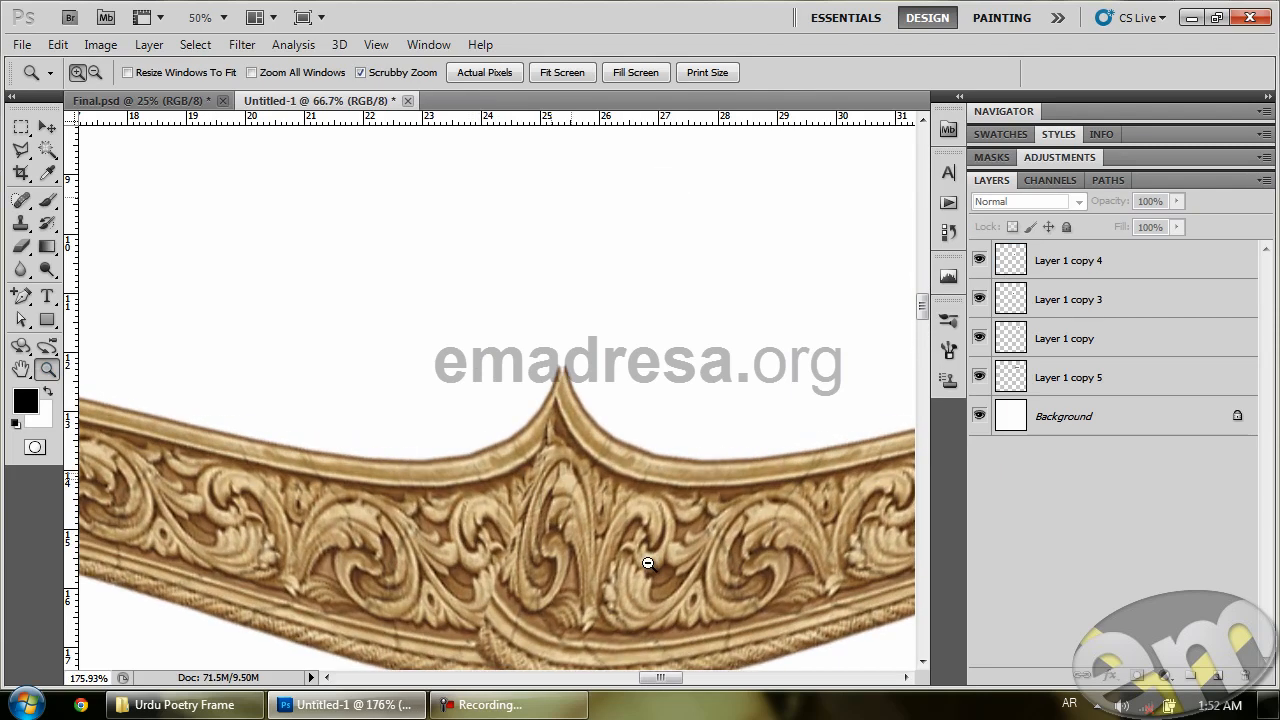
{"action": "left_click", "coordinate": [45, 128]}
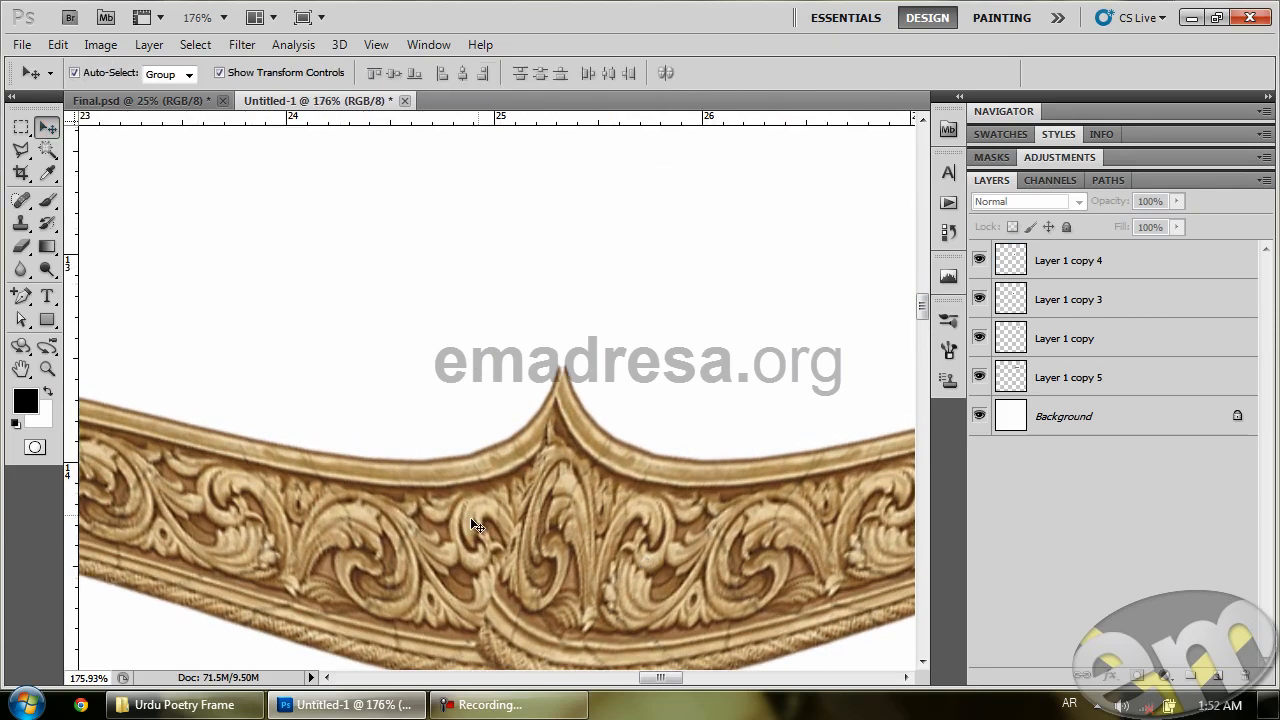
{"action": "left_click", "coordinate": [347, 515]}
{"action": "left_click_drag", "start_coordinate": [808, 362], "coordinate": [773, 330]}
{"action": "scroll", "coordinate": [770, 326], "scroll_direction": "down", "scroll_amount": 2}
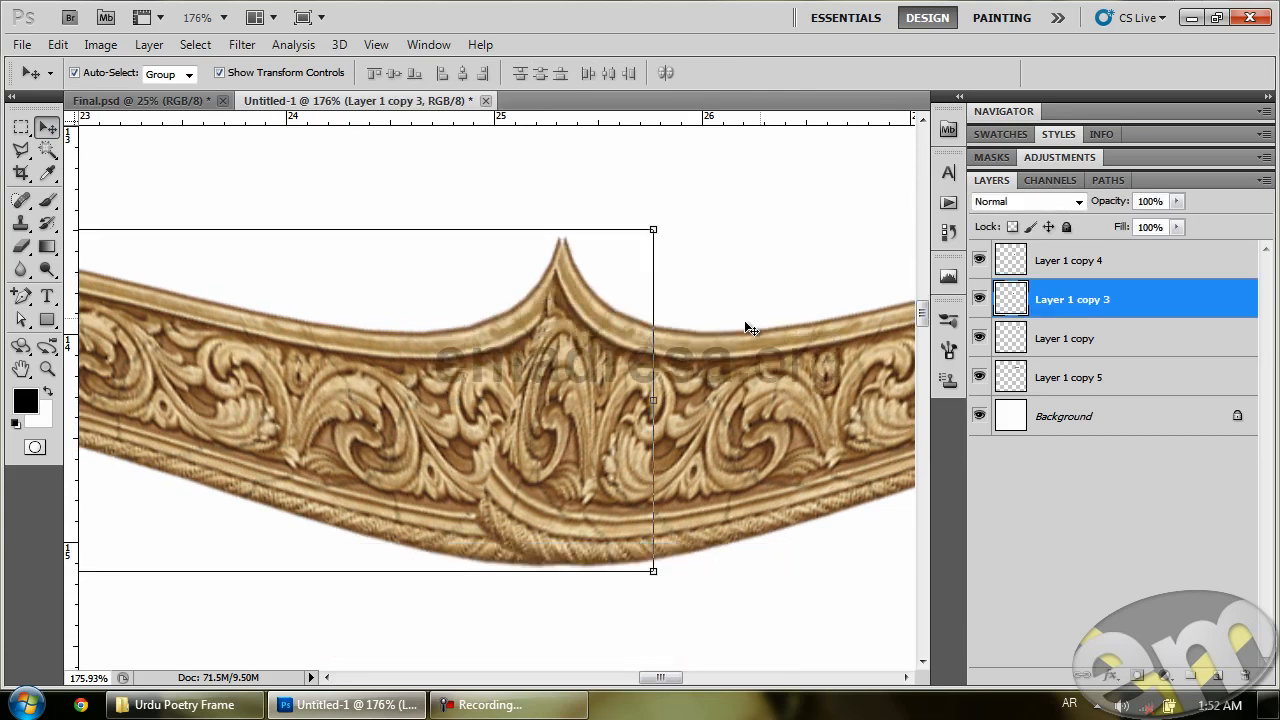
{"action": "left_click", "coordinate": [569, 420]}
{"action": "key", "text": "Left"}
{"action": "key", "text": "Left"}
{"action": "key", "text": "Left"}
{"action": "key", "text": "Left"}
{"action": "key", "text": "Left"}
{"action": "key", "text": "Left"}
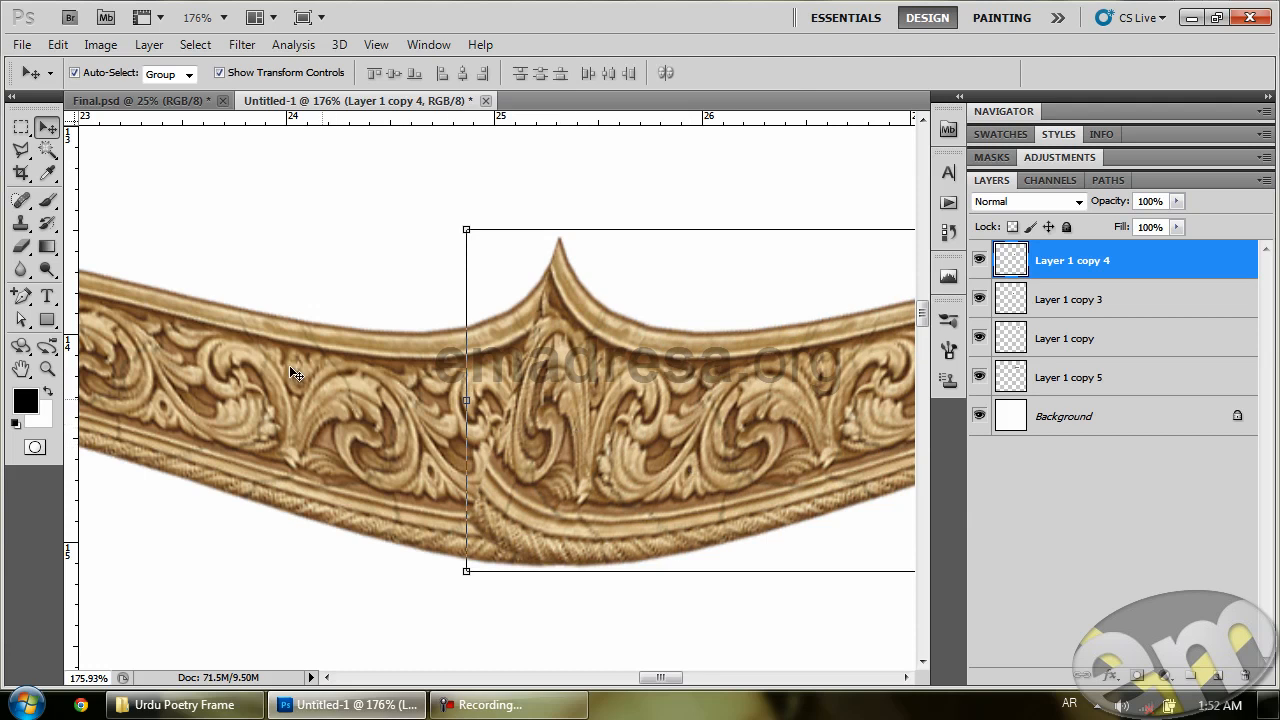
Select the part of the flipped copy that overlaps past the central peak with the Polygonal Lasso, delete it and clear the selection.
{"action": "left_click_drag", "start_coordinate": [21, 149], "coordinate": [115, 172]}
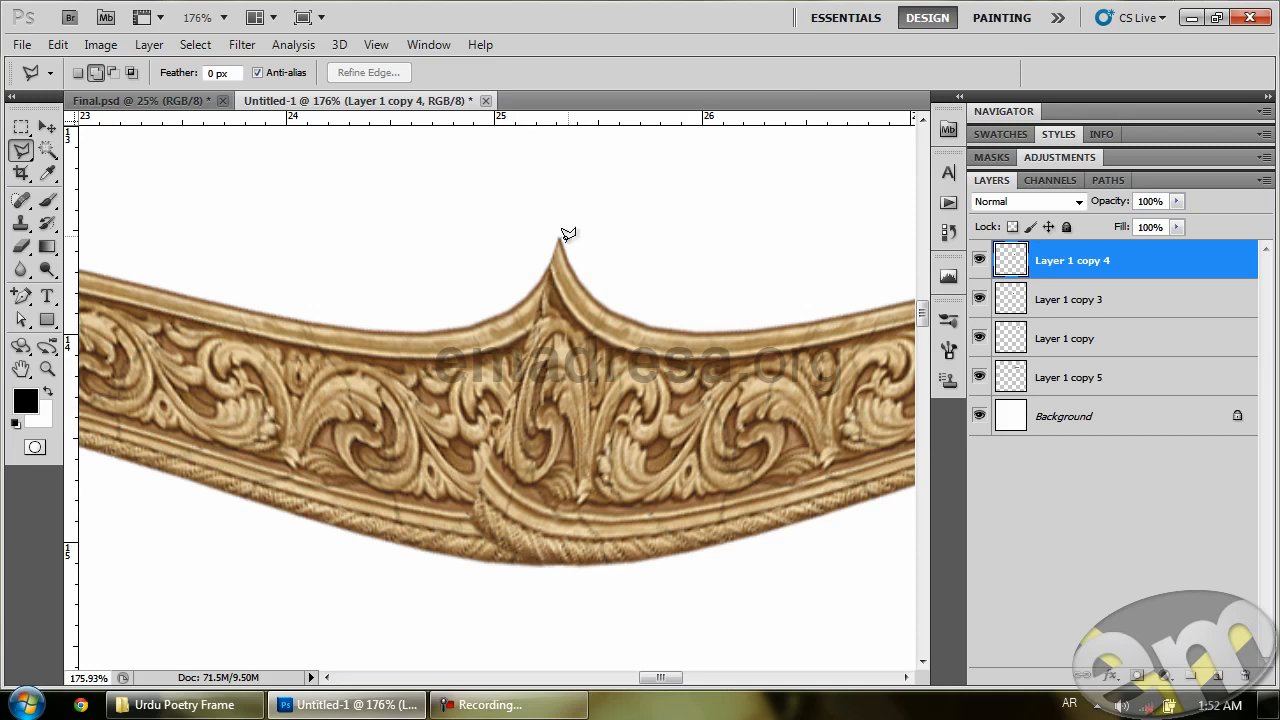
{"action": "left_click", "coordinate": [544, 586]}
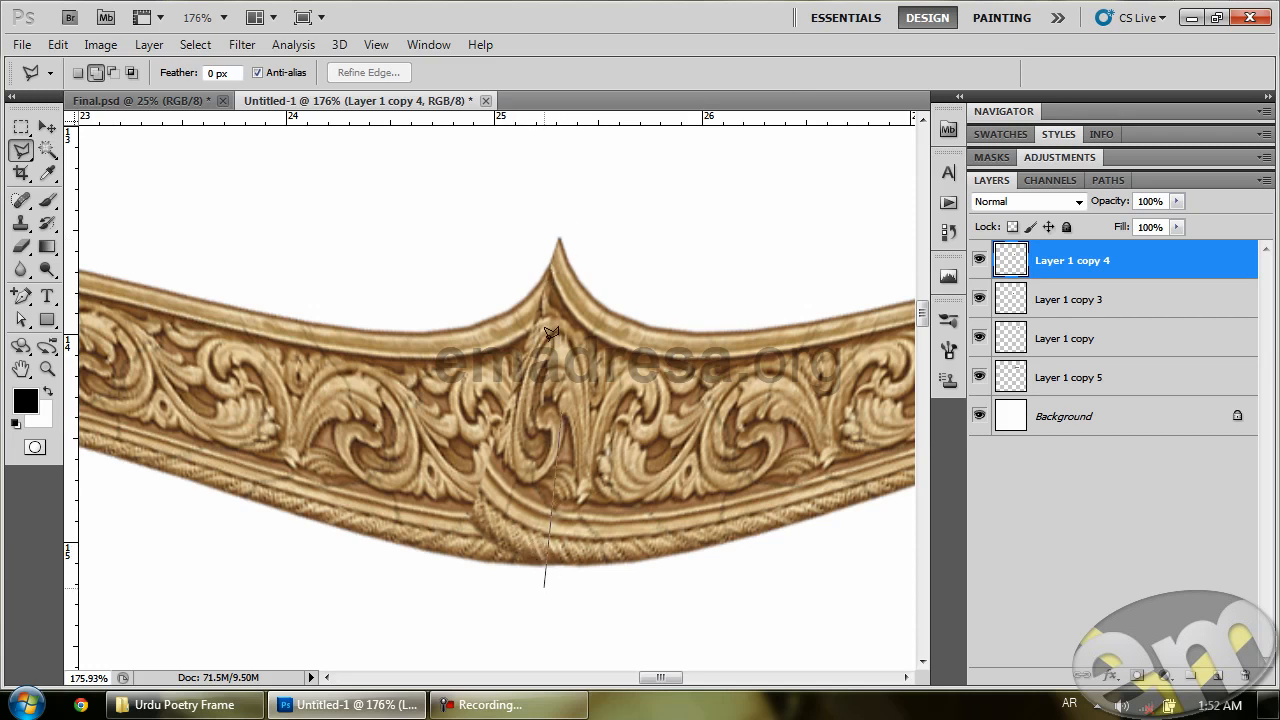
{"action": "left_click", "coordinate": [560, 211]}
{"action": "left_click", "coordinate": [382, 262]}
{"action": "left_click", "coordinate": [346, 548]}
{"action": "left_click", "coordinate": [532, 636]}
{"action": "left_click", "coordinate": [546, 583]}
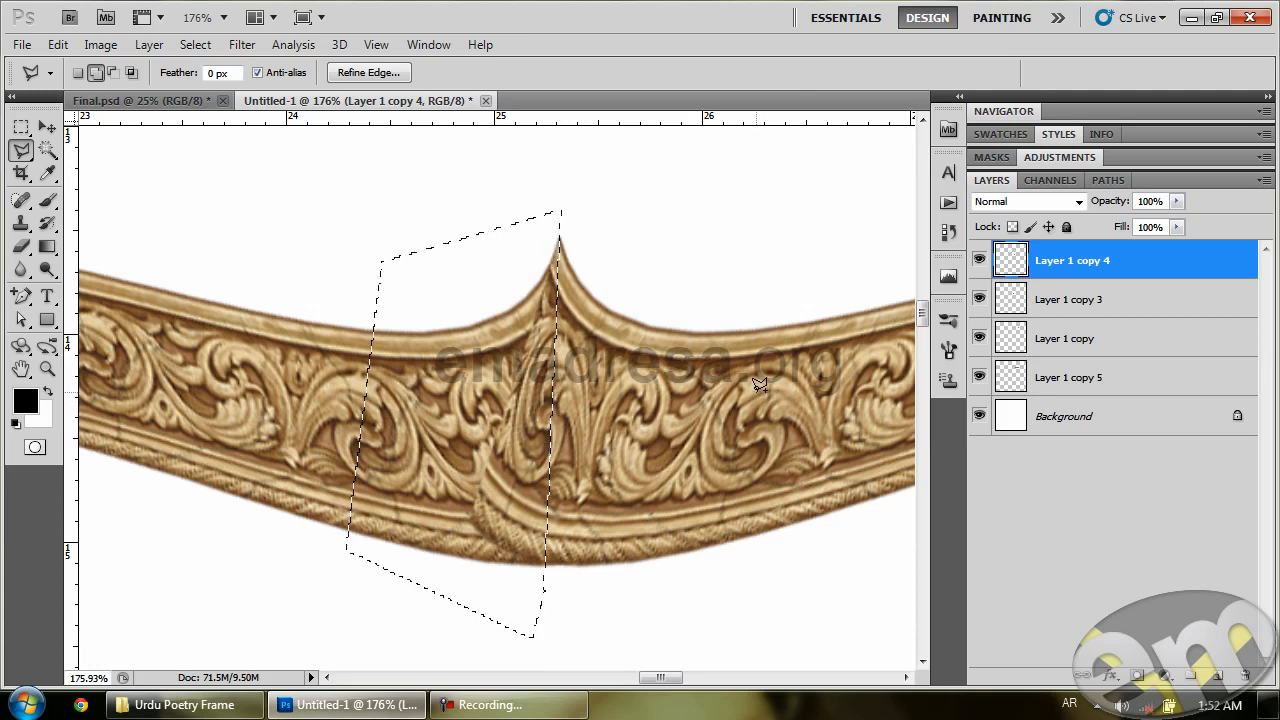
{"action": "left_click", "coordinate": [46, 130]}
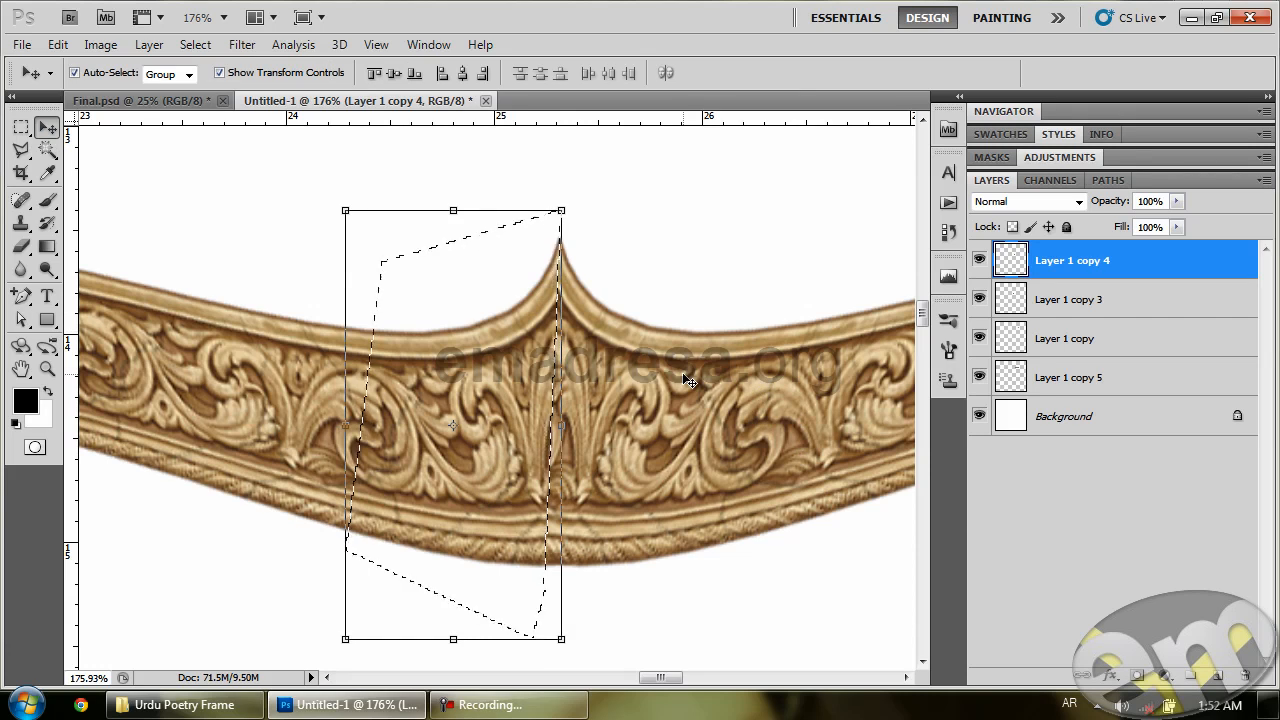
{"action": "key", "text": "ctrl+d"}
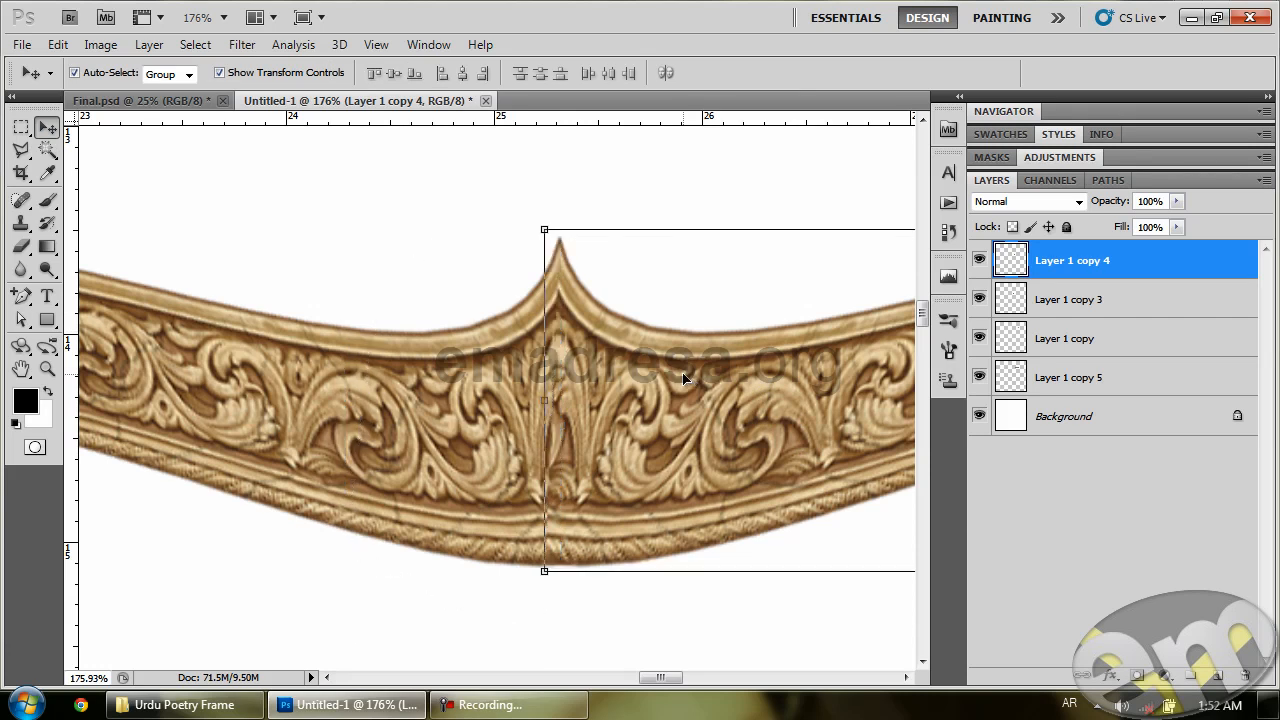
{"action": "left_click", "coordinate": [339, 210]}
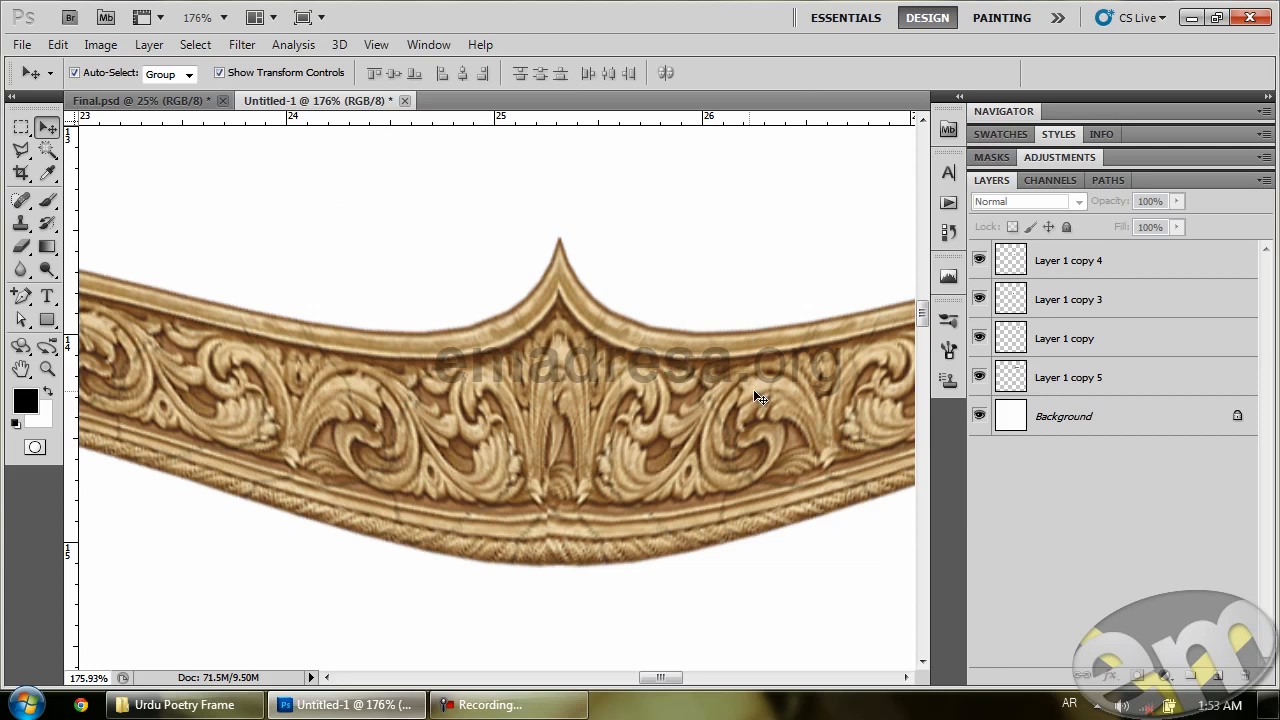
Nudge the flipped half slightly down to line it up with the original half at the central joint.
{"action": "left_click", "coordinate": [703, 472]}
{"action": "left_click", "coordinate": [530, 640]}
{"action": "left_click", "coordinate": [566, 549]}
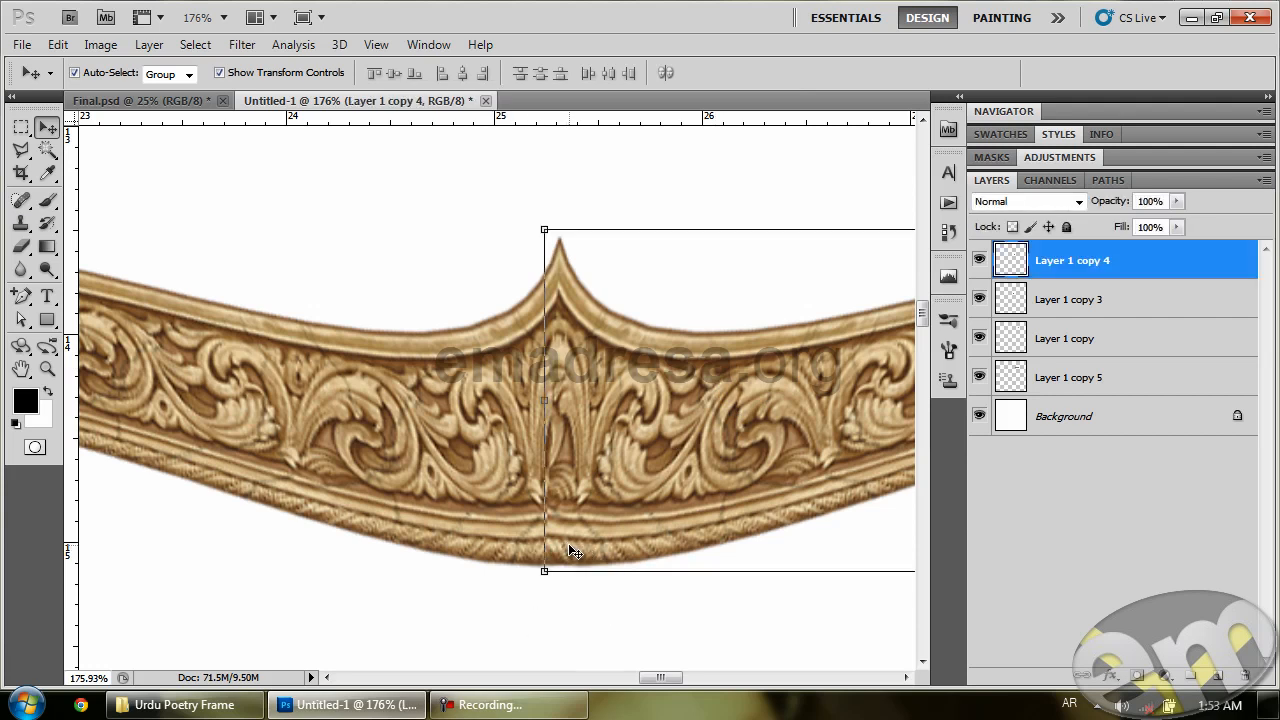
{"action": "key", "text": "Up"}
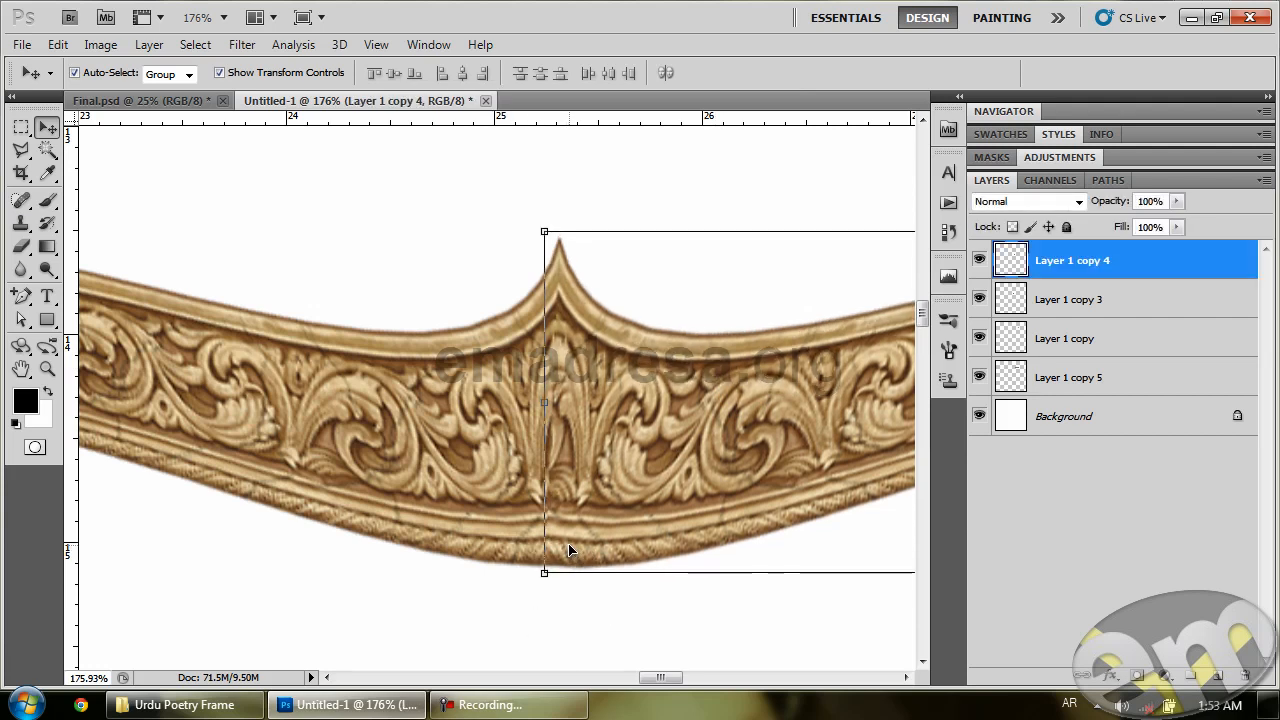
{"action": "left_click", "coordinate": [395, 605]}
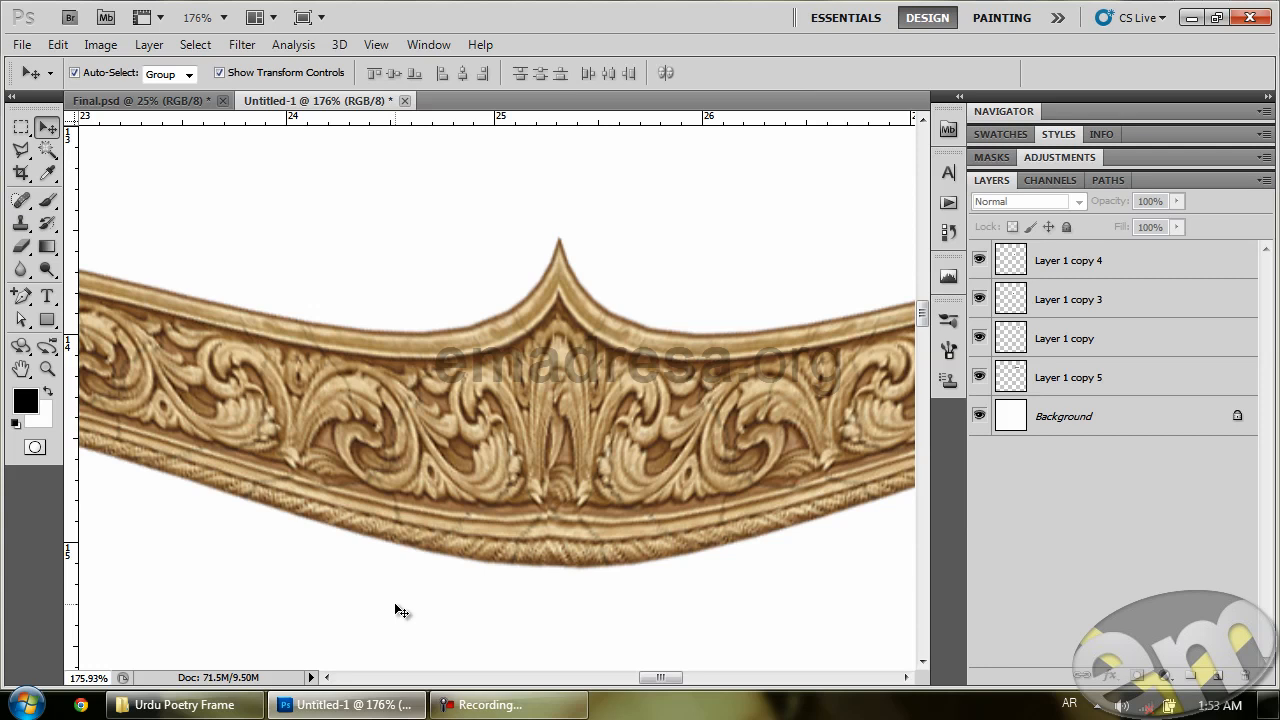
Duplicate the flipped half and place the spare copy in the empty area above the curved piece.
{"action": "left_click", "coordinate": [47, 369]}
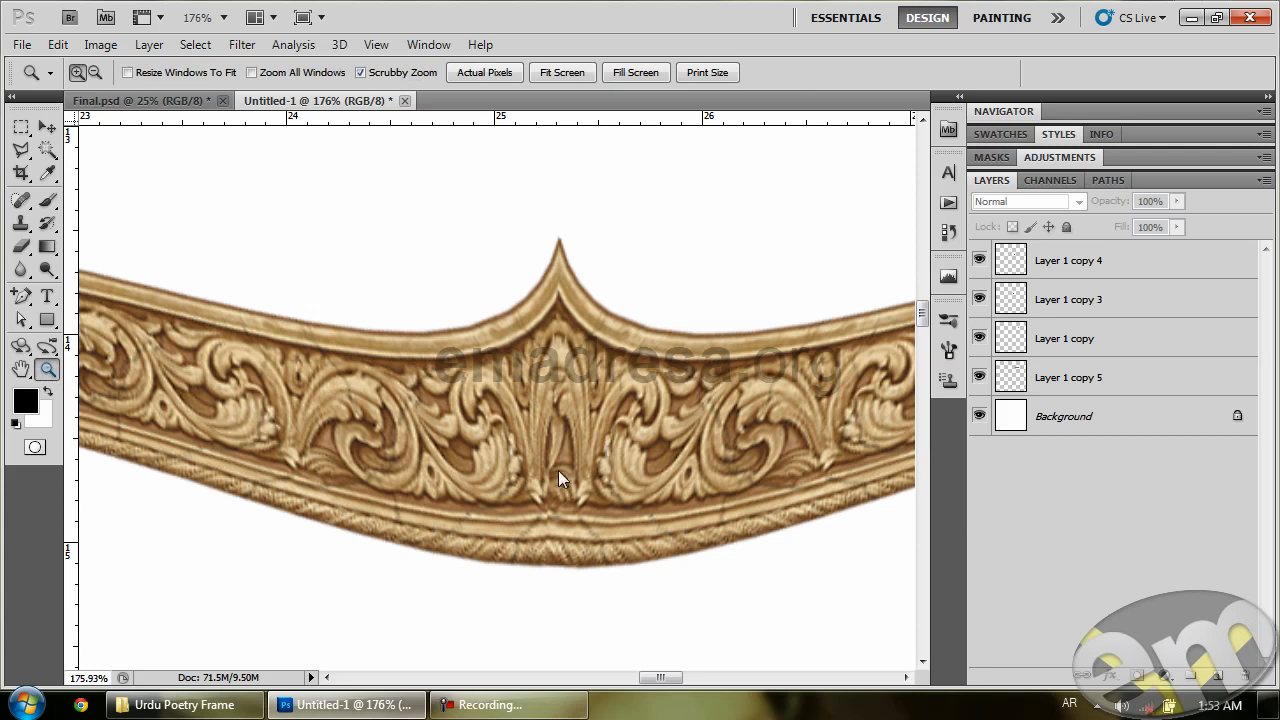
{"action": "left_click_drag", "start_coordinate": [563, 463], "coordinate": [449, 363]}
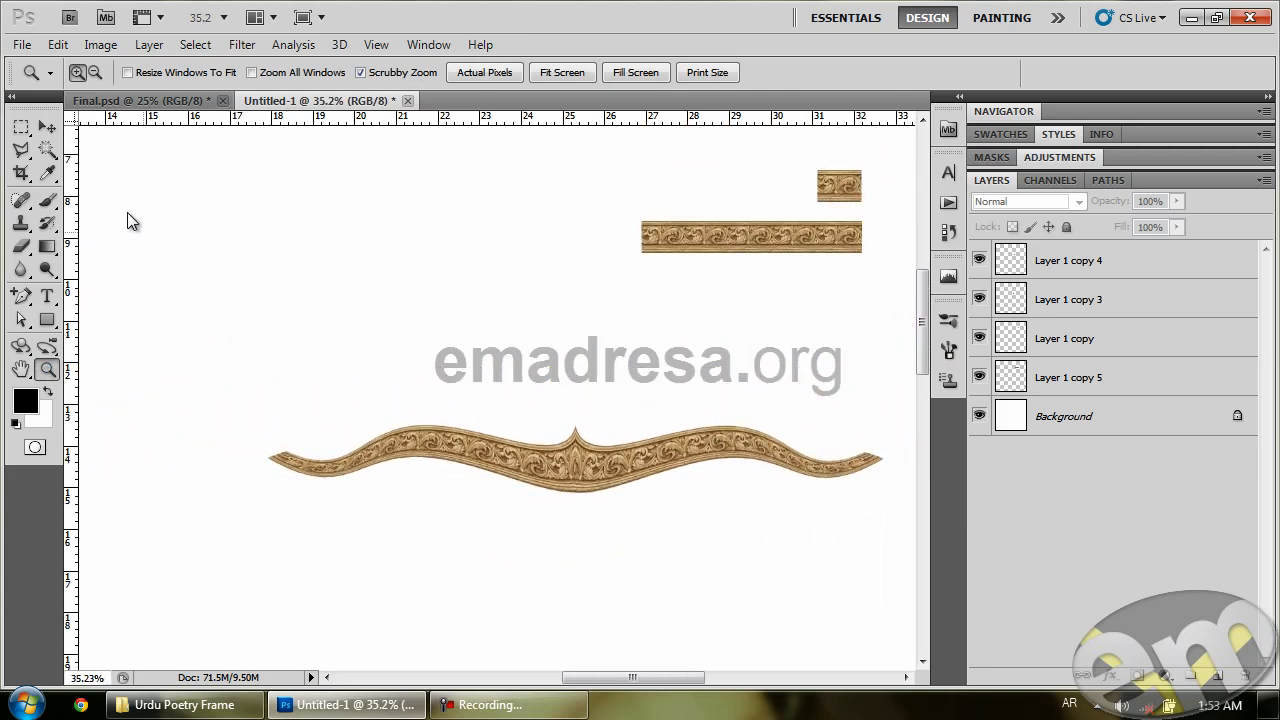
{"action": "left_click", "coordinate": [47, 127]}
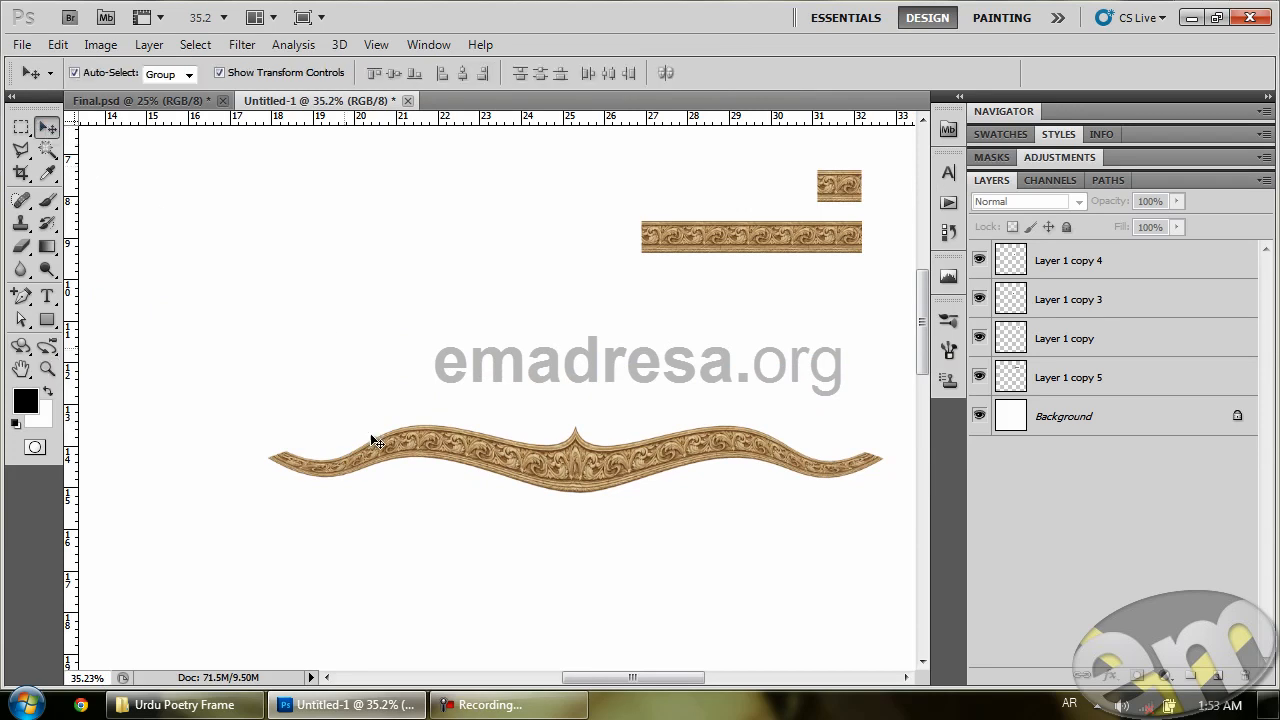
{"action": "left_click_drag", "start_coordinate": [265, 406], "coordinate": [815, 505]}
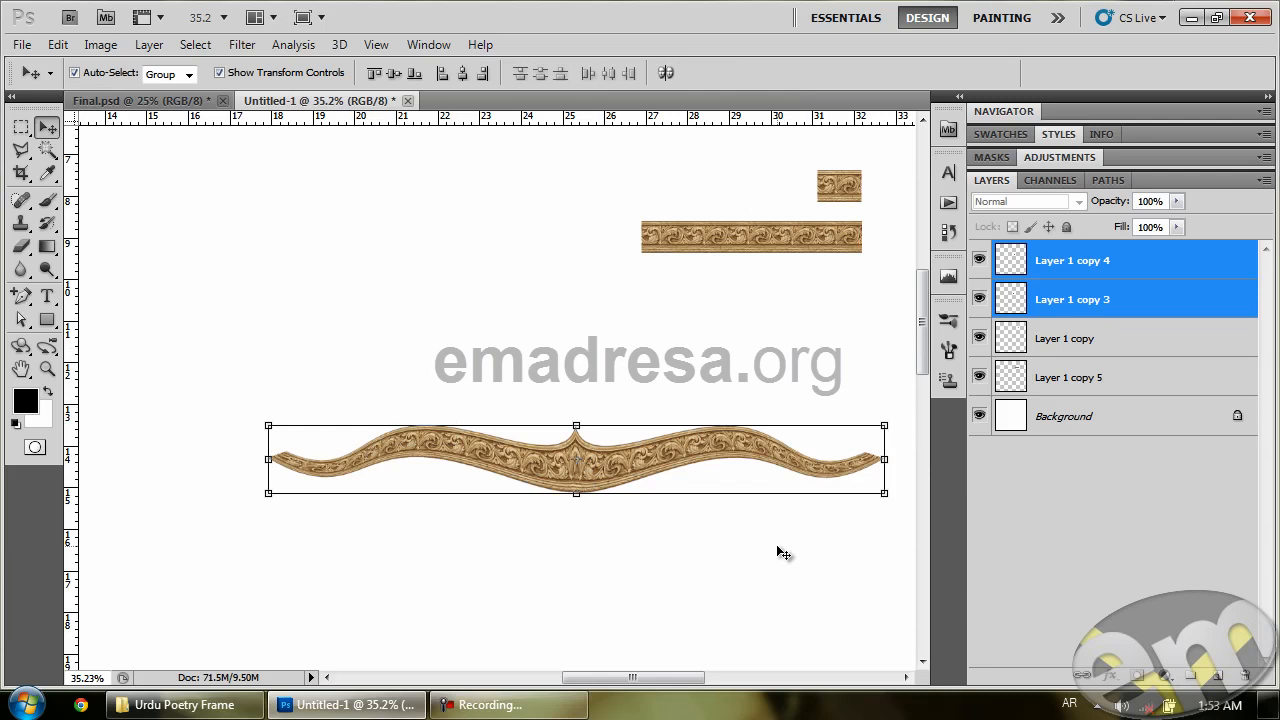
{"action": "left_click", "coordinate": [736, 544]}
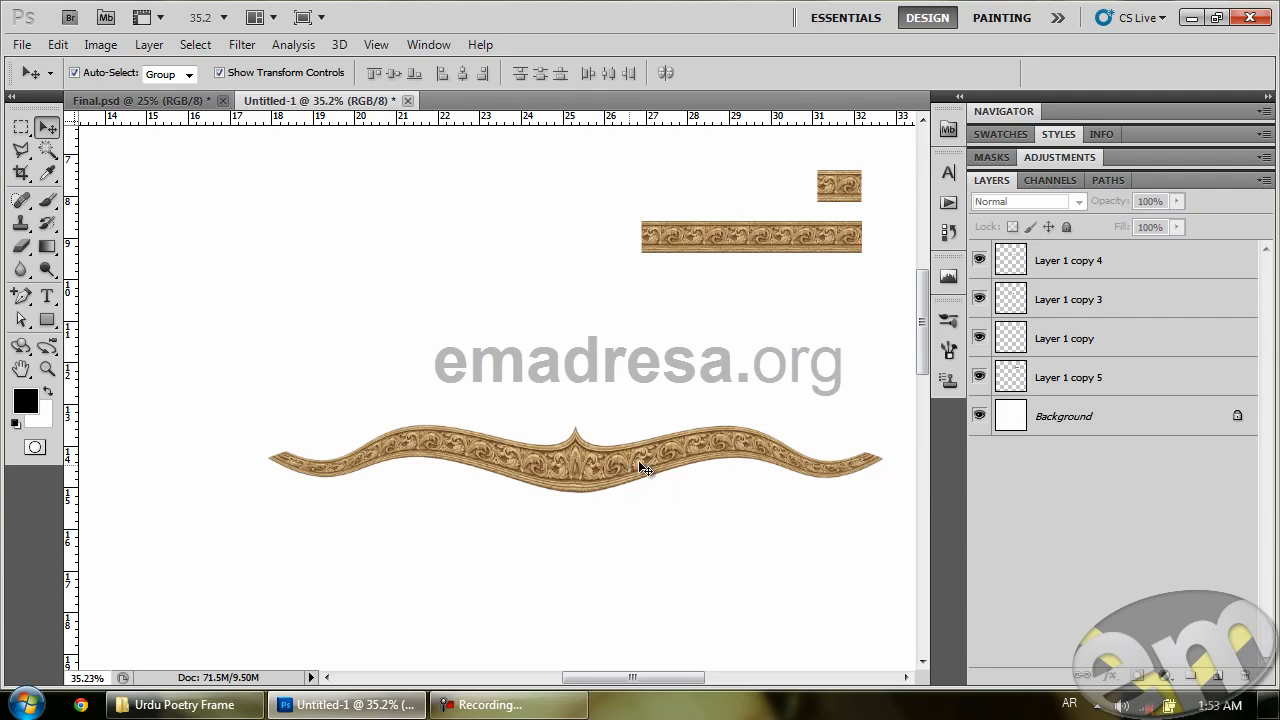
{"action": "left_click_drag", "start_coordinate": [721, 443], "coordinate": [405, 213]}
Merge the two joined halves into one layer and toggle the layer's visibility to check the merged piece.
{"action": "left_click", "coordinate": [745, 485]}
{"action": "left_click", "coordinate": [745, 485]}
{"action": "left_click", "coordinate": [314, 434], "text": "shift"}
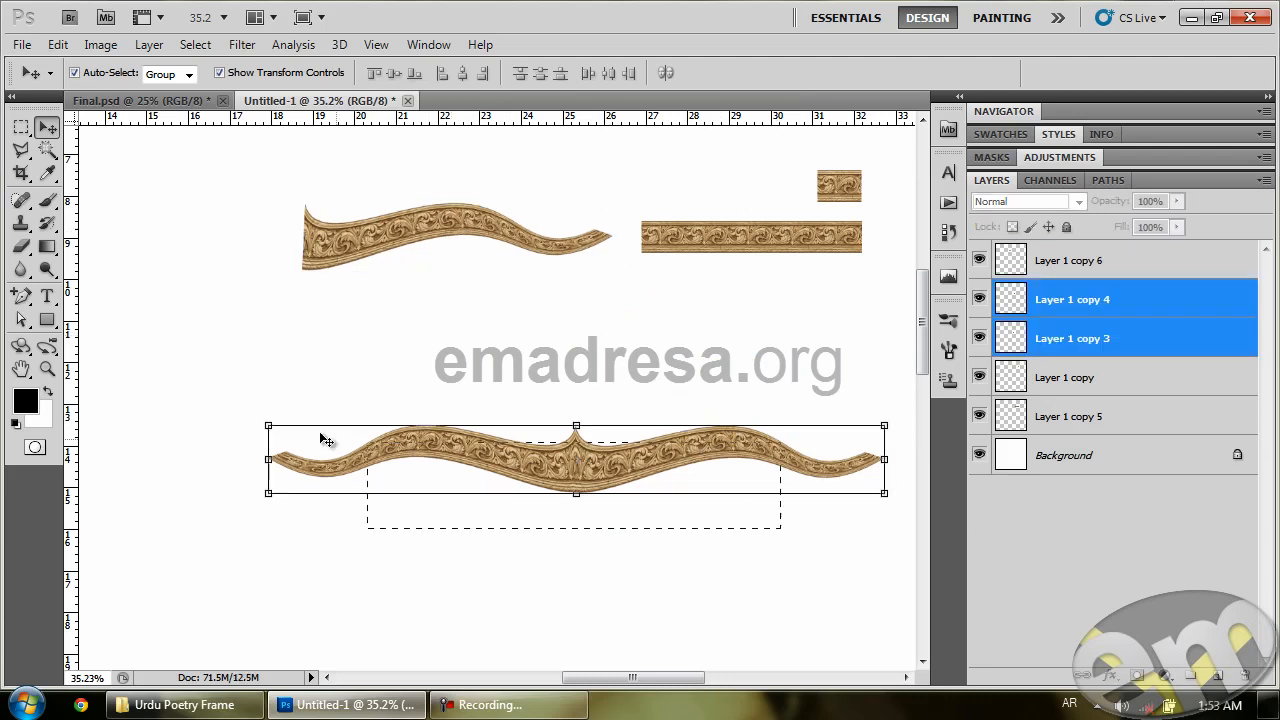
{"action": "key", "text": "ctrl+e"}
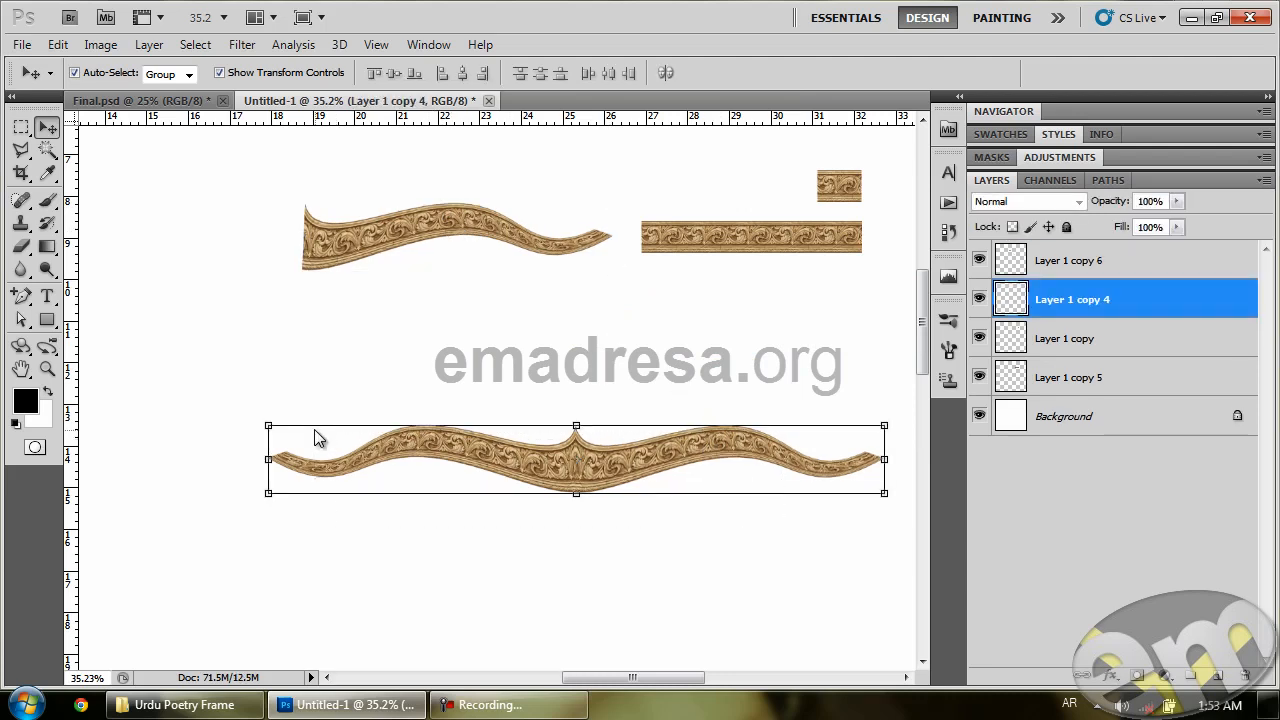
{"action": "left_click", "coordinate": [978, 298]}
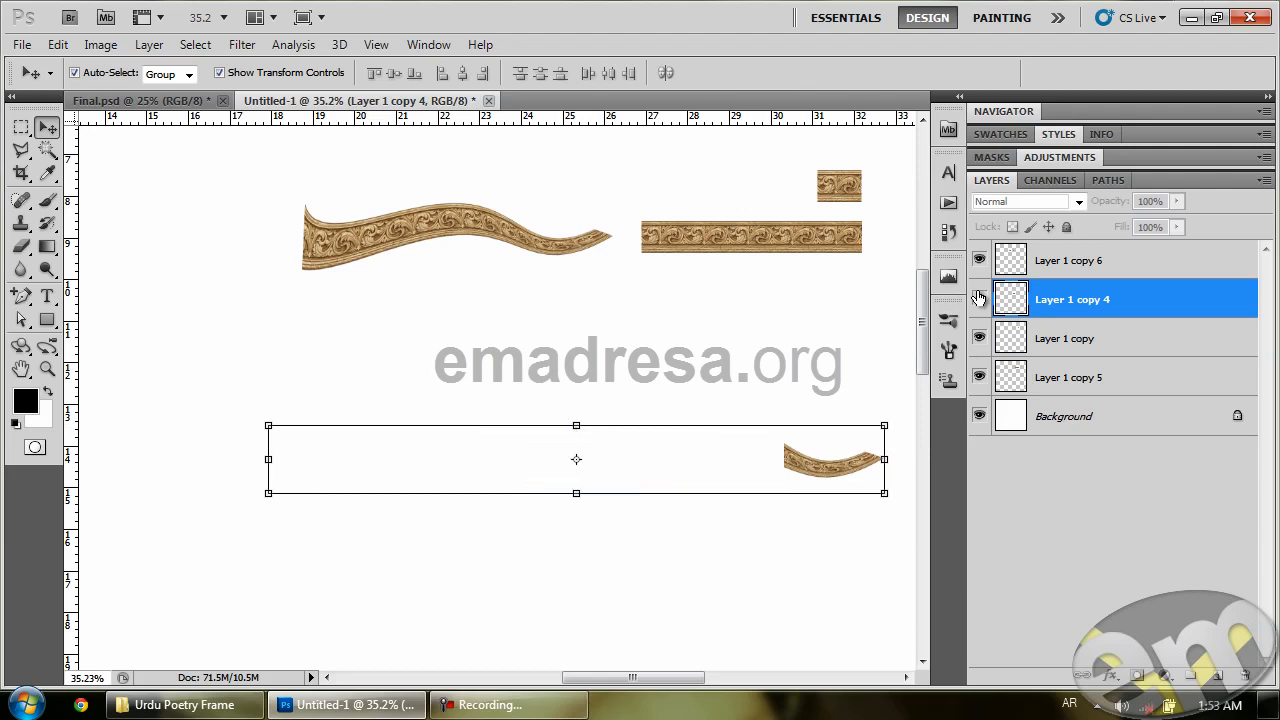
{"action": "left_click", "coordinate": [978, 298]}
{"action": "left_click", "coordinate": [781, 336]}
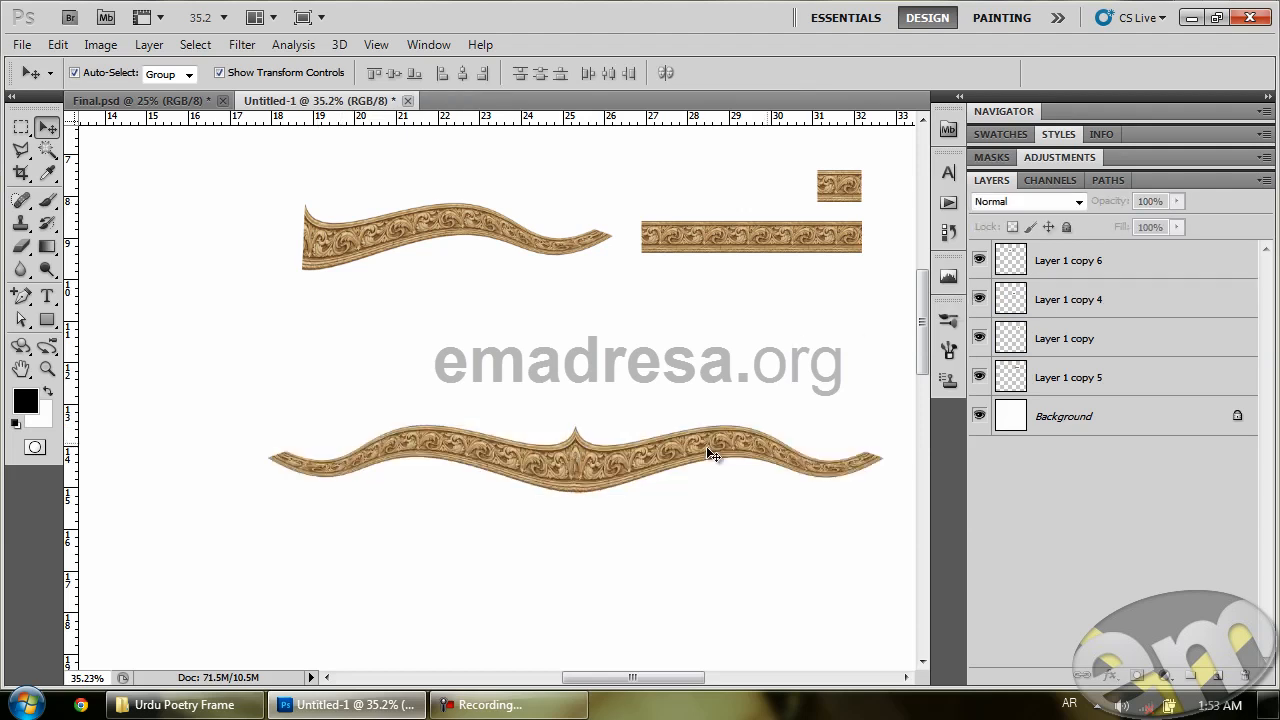
Place a vertically flipped duplicate of the merged piece well above the original as the frame's upper edge.
{"action": "scroll", "coordinate": [771, 429], "scroll_direction": "down", "scroll_amount": 4}
{"action": "left_click_drag", "start_coordinate": [616, 312], "coordinate": [532, 264]}
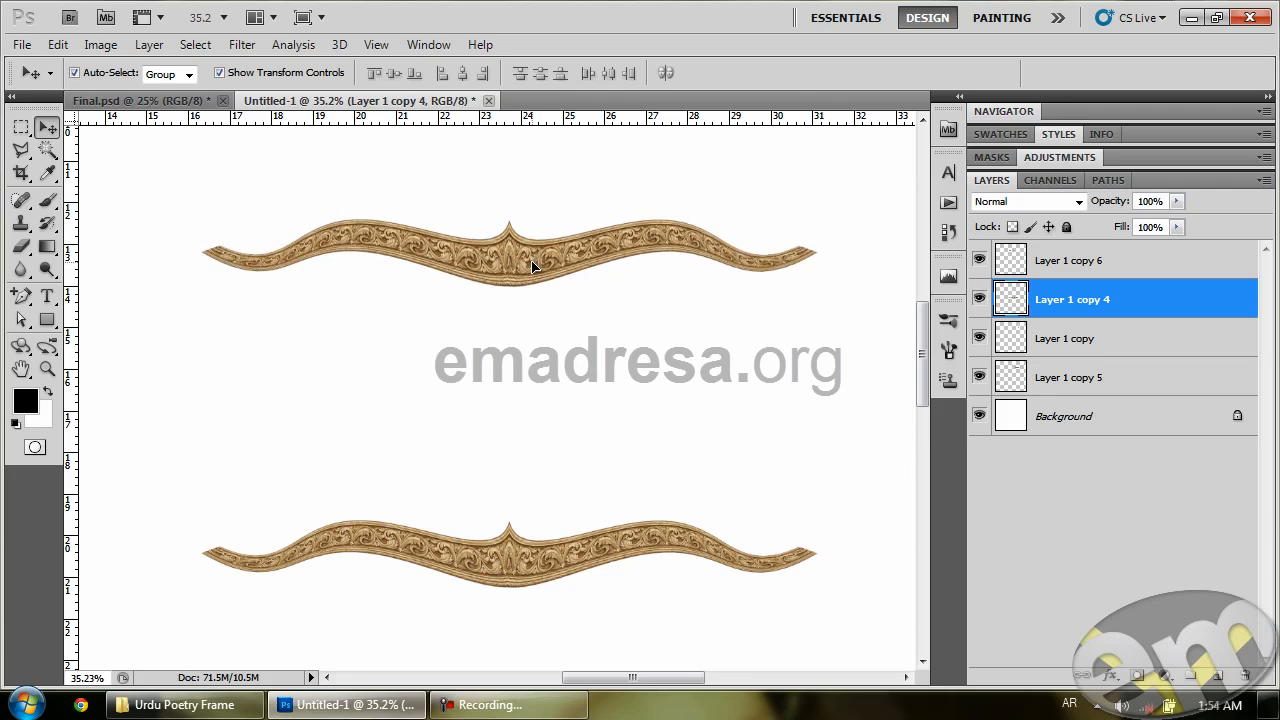
{"action": "mouse_move", "coordinate": [532, 264]}
{"action": "left_mouse_down"}
{"action": "mouse_move", "coordinate": [534, 306]}
{"action": "mouse_move", "coordinate": [534, 255]}
{"action": "left_mouse_up"}
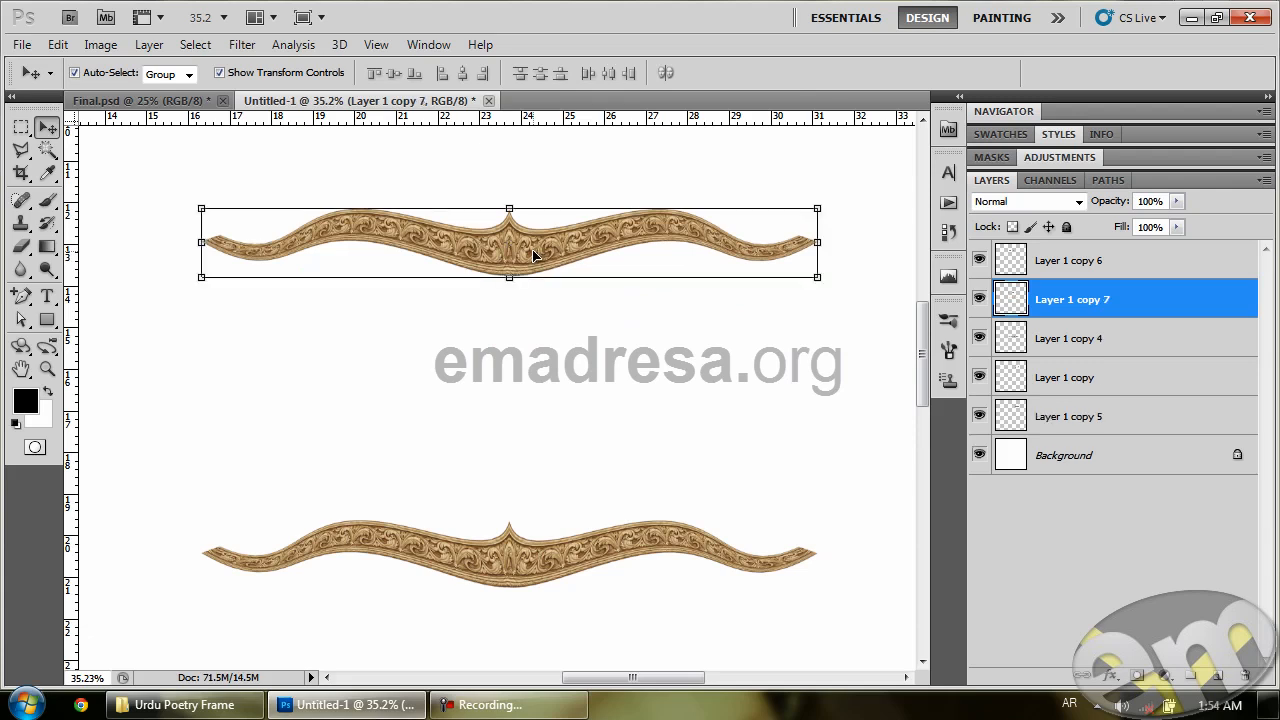
{"action": "left_click", "coordinate": [58, 44]}
{"action": "mouse_move", "coordinate": [172, 400]}
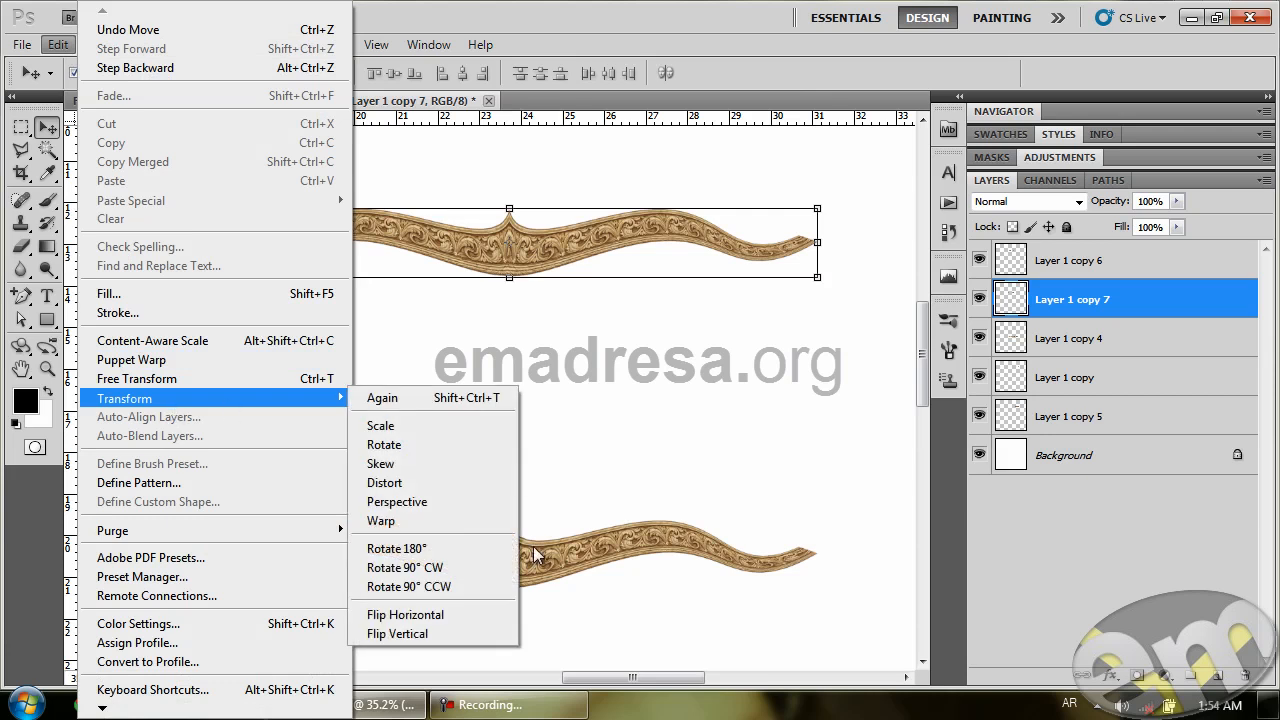
{"action": "left_click", "coordinate": [476, 634]}
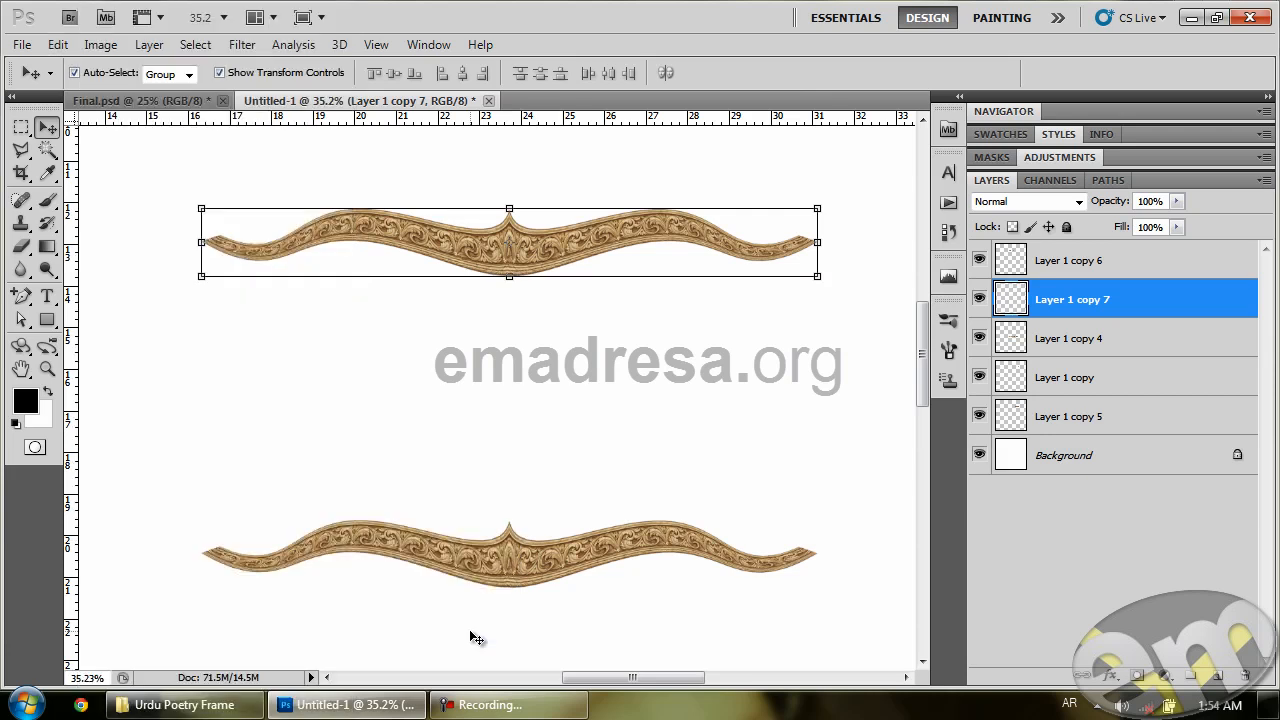
{"action": "left_click", "coordinate": [632, 410]}
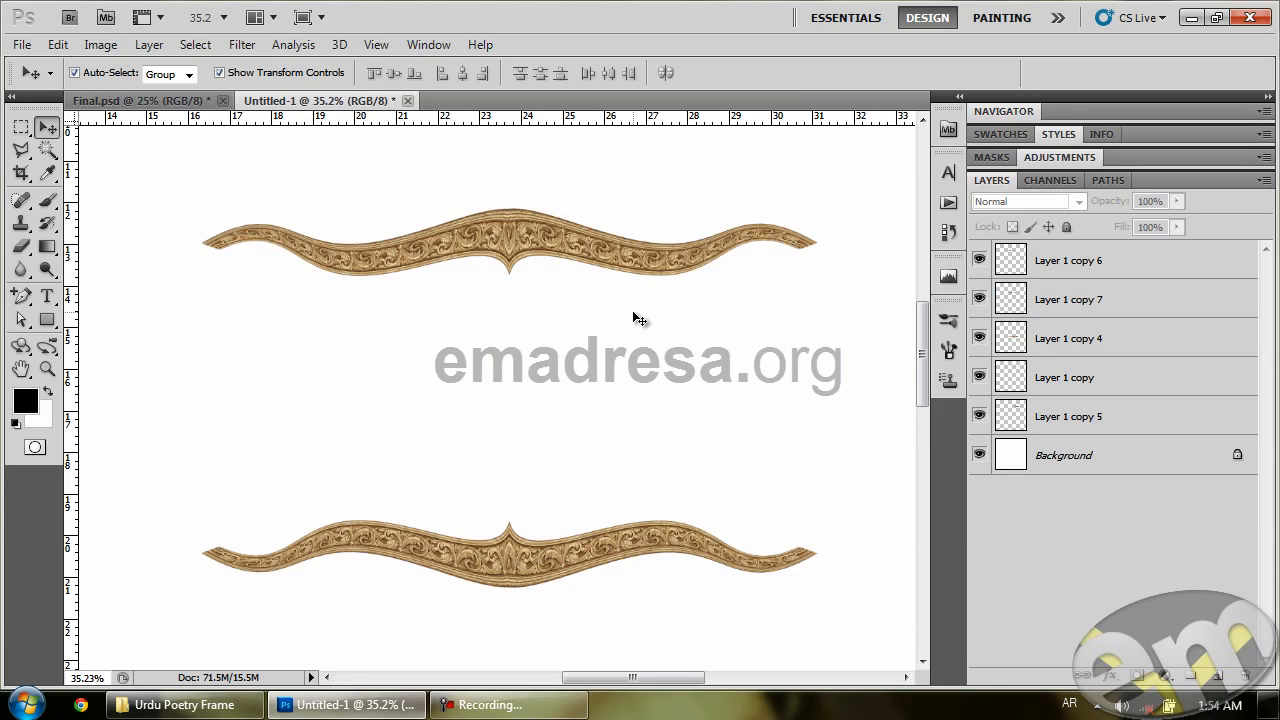
{"action": "left_click_drag", "start_coordinate": [577, 263], "coordinate": [591, 195]}
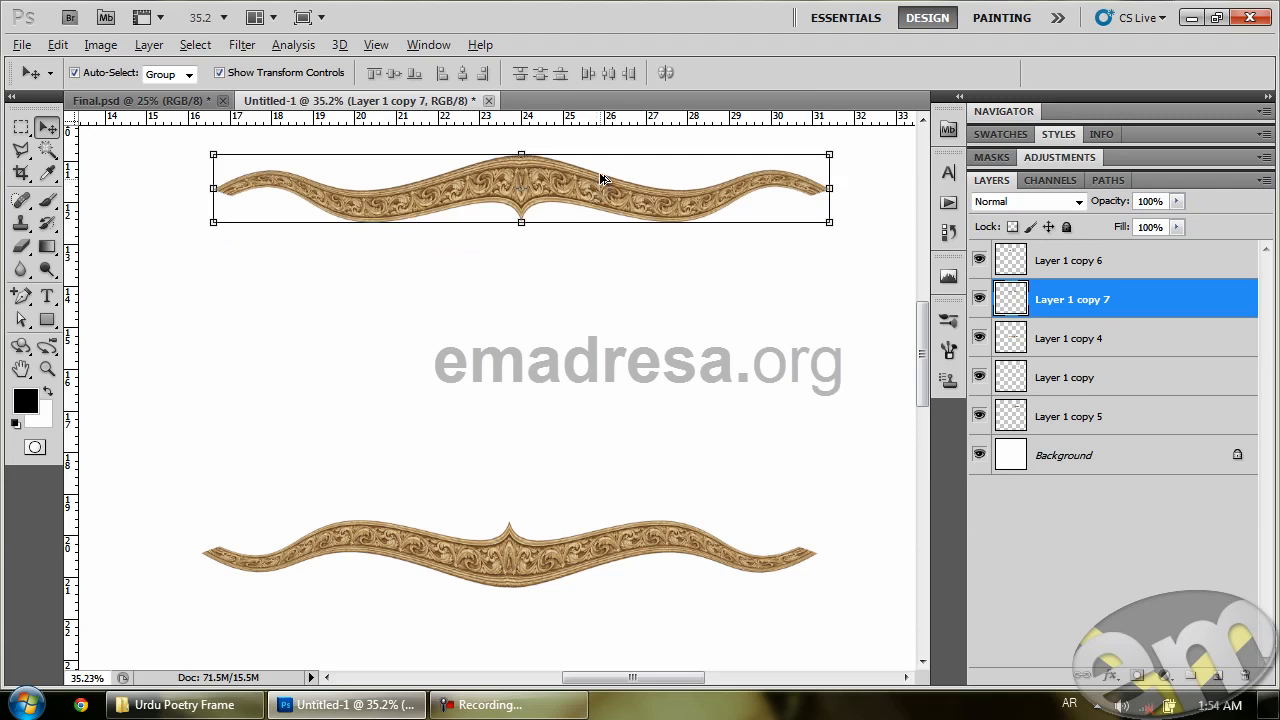
Duplicate the upper frame piece into the middle and rotate the copy 90 degrees to stand vertically.
{"action": "left_click_drag", "start_coordinate": [600, 190], "coordinate": [588, 384]}
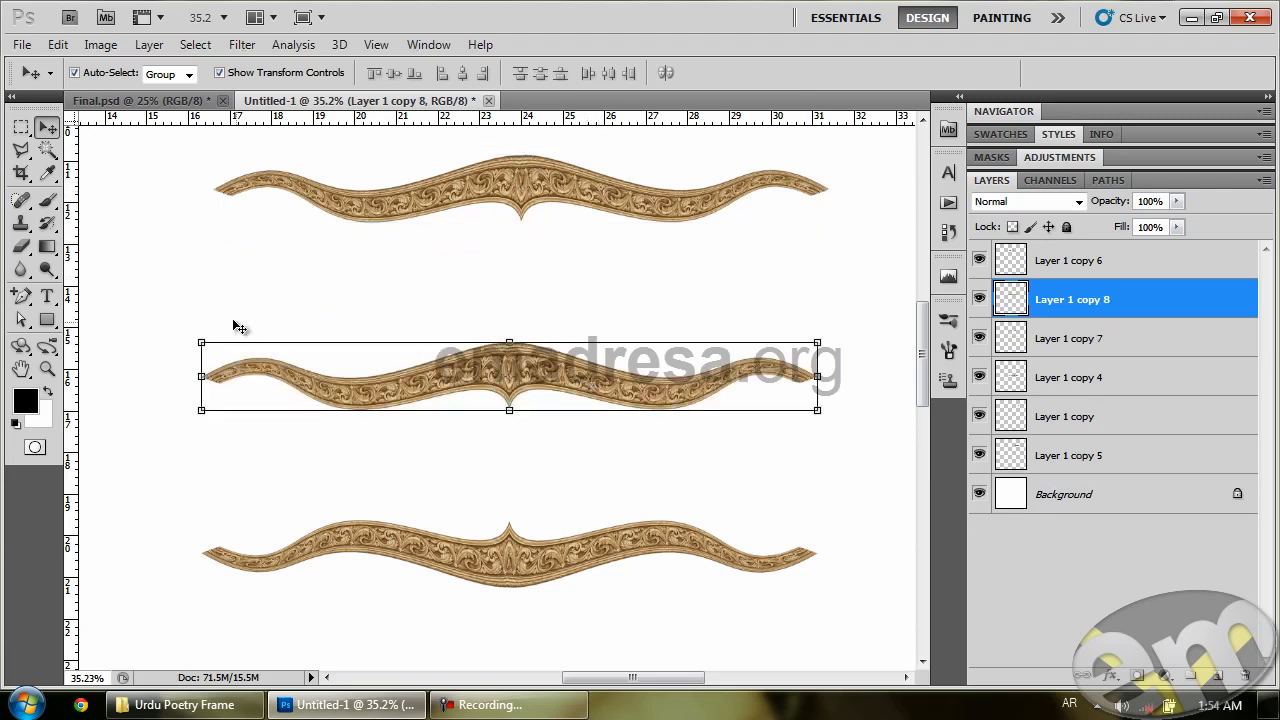
{"action": "key", "text": "ctrl+t"}
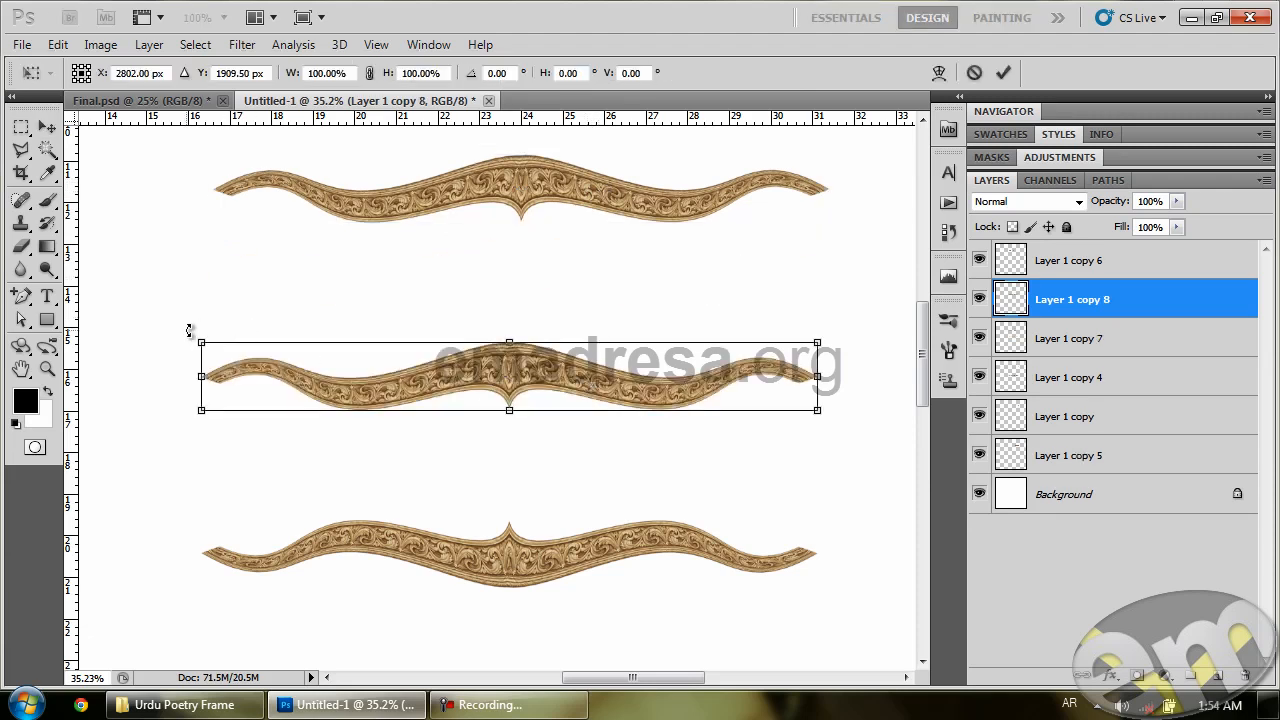
{"action": "left_click_drag", "start_coordinate": [189, 325], "coordinate": [536, 188]}
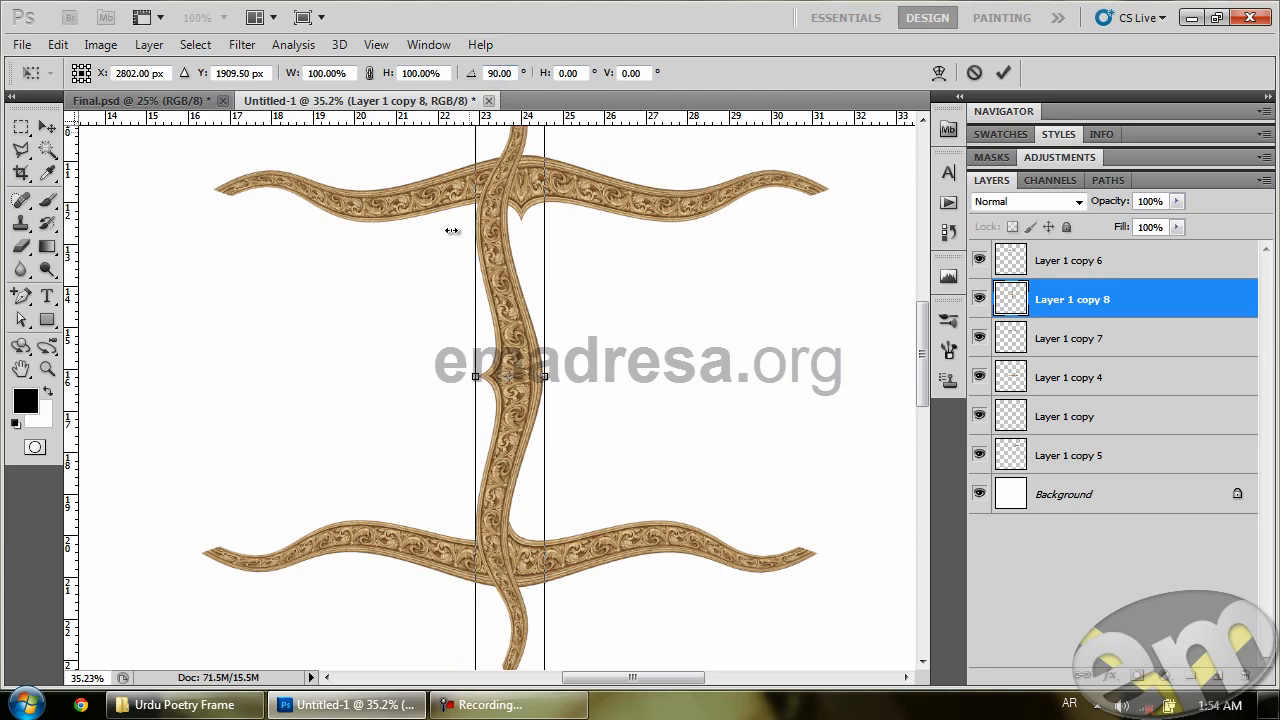
{"action": "key", "text": "Return"}
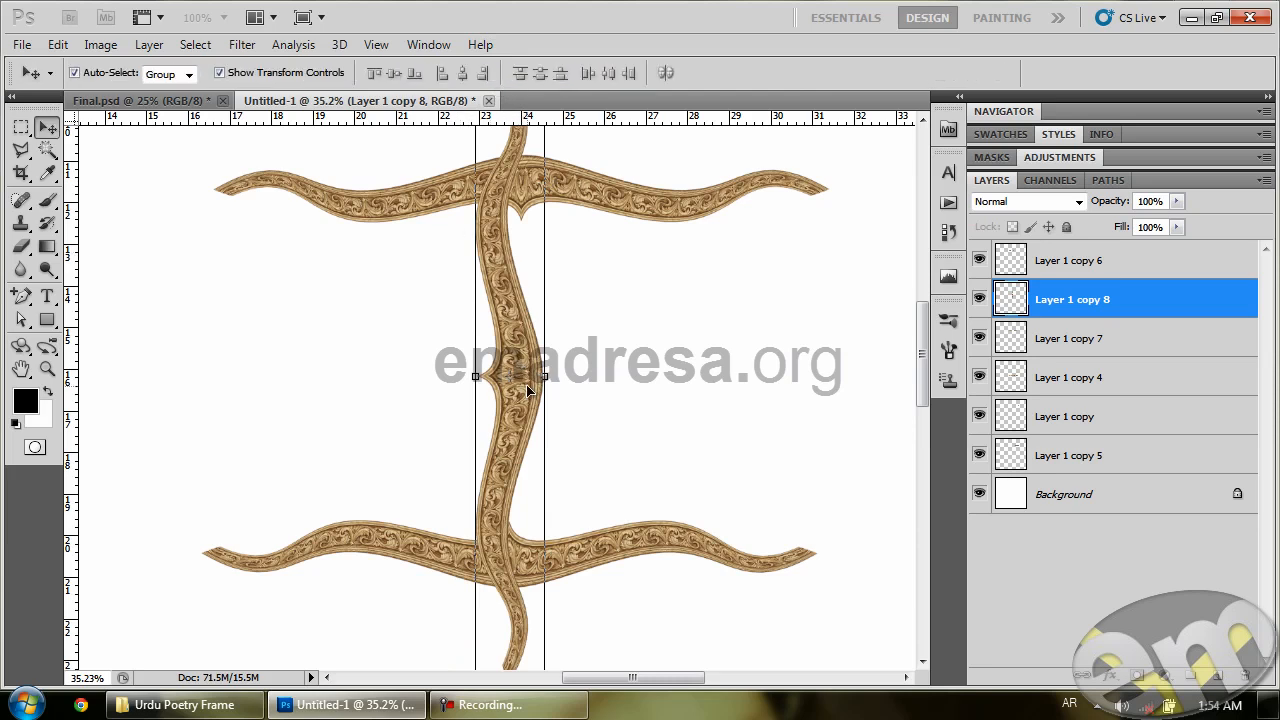
{"action": "left_click", "coordinate": [466, 339]}
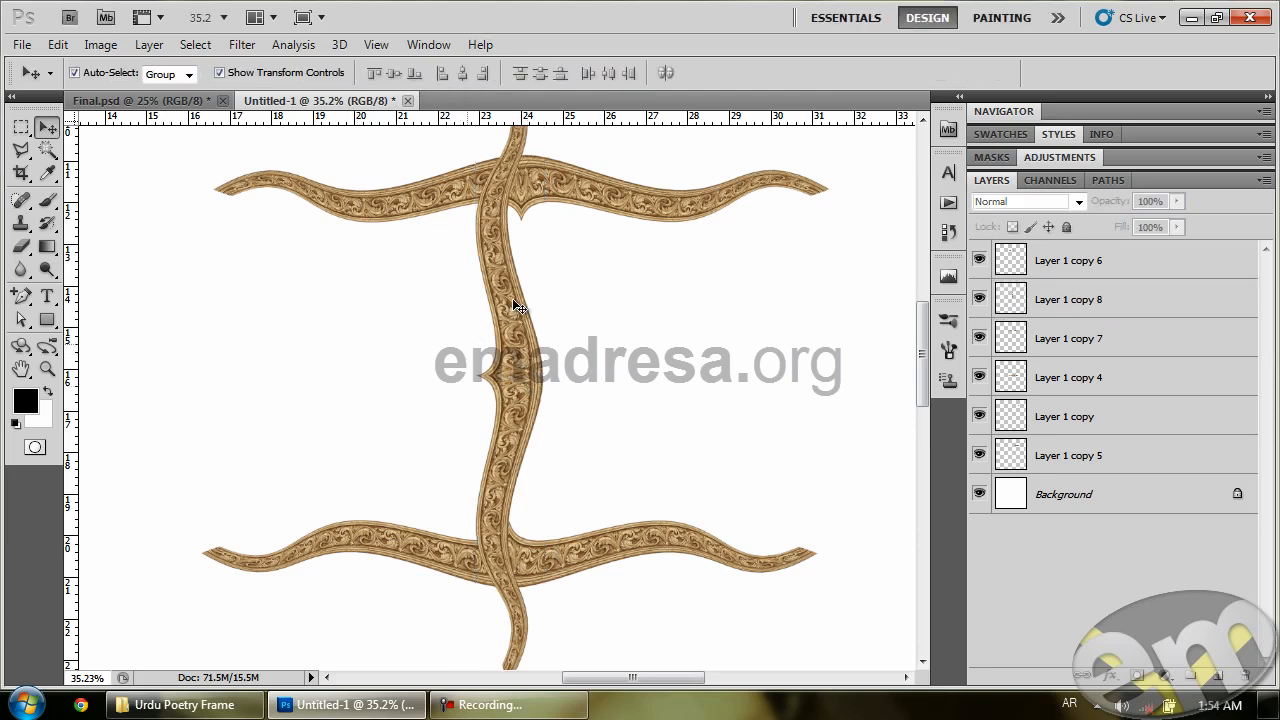
Move the vertical piece to the frame's right side and nudge its upper tip against the upper piece's right tip.
{"action": "left_click_drag", "start_coordinate": [511, 291], "coordinate": [820, 397]}
{"action": "key", "text": "Up"}
{"action": "key", "text": "Up"}
{"action": "key", "text": "Up"}
{"action": "key", "text": "Up"}
{"action": "key", "text": "Up"}
{"action": "key", "text": "Up"}
{"action": "key", "text": "Up"}
{"action": "key", "text": "Up"}
{"action": "key", "text": "Up"}
{"action": "key", "text": "Up"}
{"action": "key", "text": "Up"}
{"action": "key", "text": "Right"}
{"action": "key", "text": "Right"}
{"action": "key", "text": "Right"}
{"action": "key", "text": "Right"}
{"action": "key", "text": "Right"}
{"action": "key", "text": "Right"}
{"action": "key", "text": "Right"}
{"action": "key", "text": "Right"}
{"action": "key", "text": "Right"}
{"action": "key", "text": "Right"}
{"action": "key", "text": "Right"}
{"action": "key", "text": "Right"}
{"action": "key", "text": "Right"}
{"action": "key", "text": "Right"}
{"action": "key", "text": "Right"}
{"action": "key", "text": "Right"}
{"action": "key", "text": "Right"}
{"action": "key", "text": "Right"}
{"action": "key", "text": "Right"}
{"action": "key", "text": "Right"}
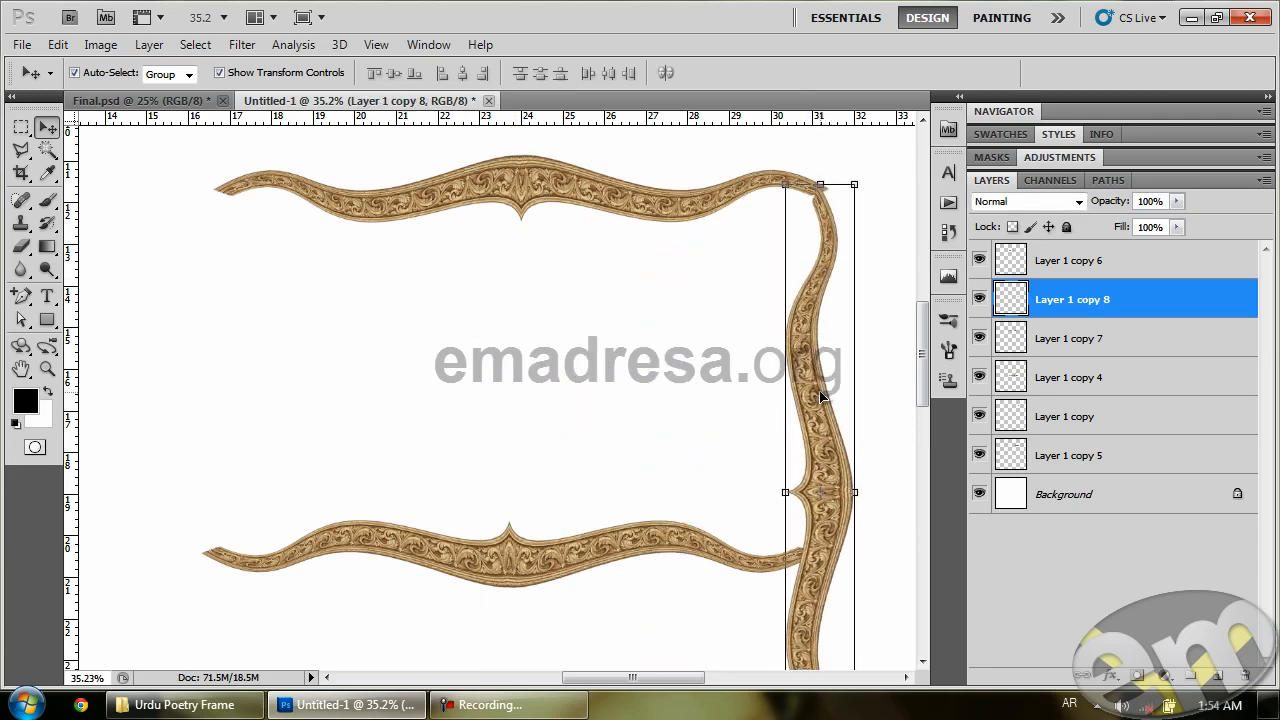
Move the lower frame piece down until its right tip meets the lower end of the vertical piece.
{"action": "left_click", "coordinate": [478, 328]}
{"action": "scroll", "coordinate": [478, 328], "scroll_direction": "down", "scroll_amount": 5}
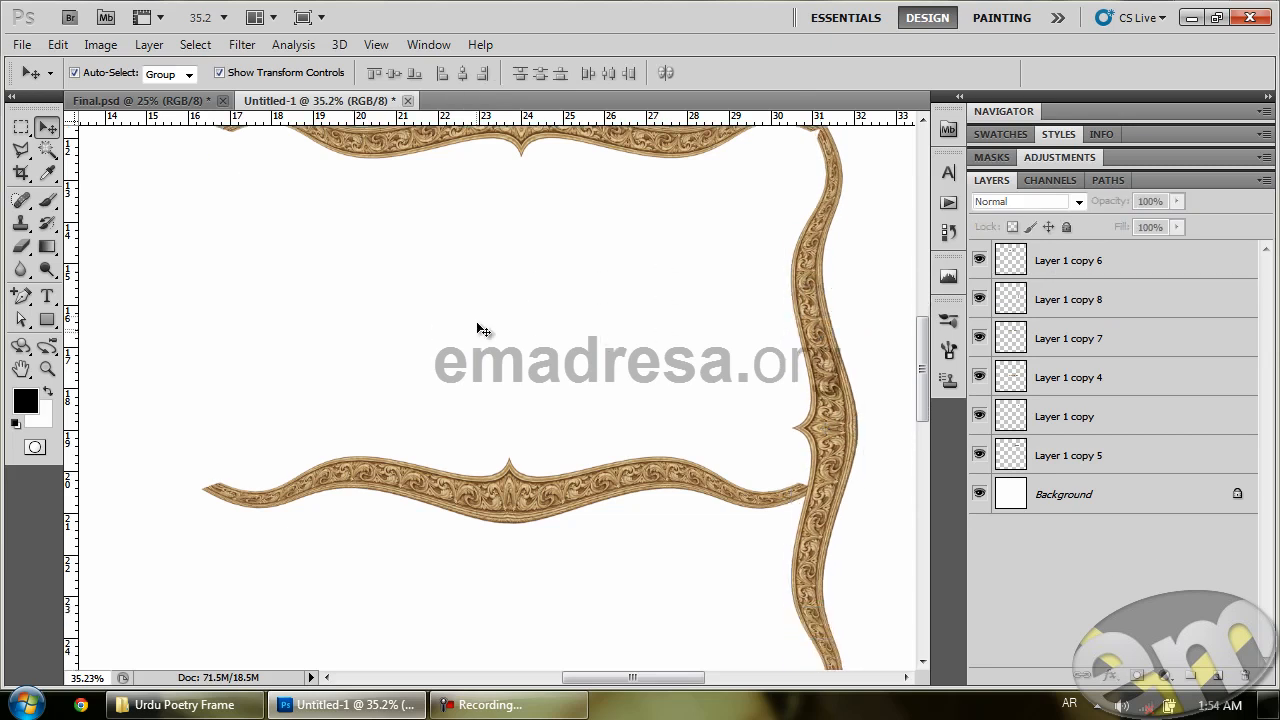
{"action": "left_click_drag", "start_coordinate": [592, 397], "coordinate": [605, 597]}
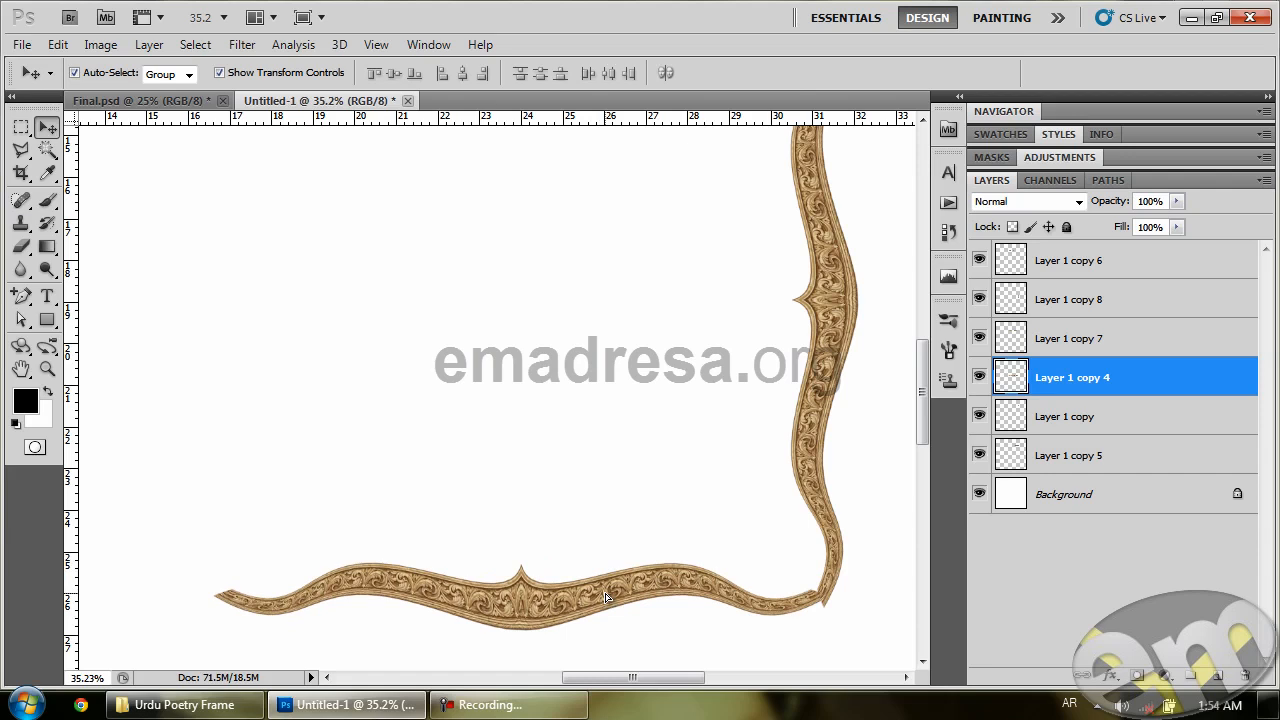
Duplicate the right vertical piece onto the frame's left side and flip the copy horizontally.
{"action": "scroll", "coordinate": [592, 463], "scroll_direction": "up", "scroll_amount": 6}
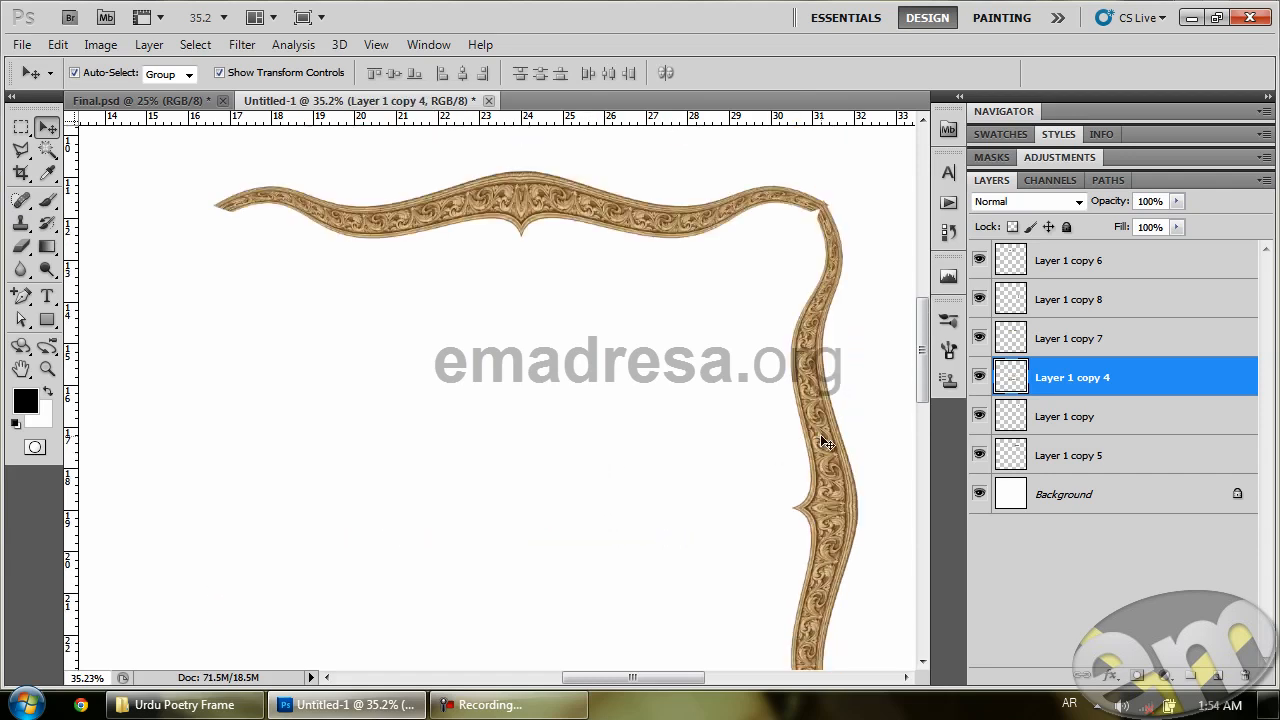
{"action": "left_click", "coordinate": [826, 443]}
{"action": "left_click_drag", "start_coordinate": [826, 441], "coordinate": [259, 457]}
{"action": "left_click", "coordinate": [58, 44]}
{"action": "mouse_move", "coordinate": [277, 408]}
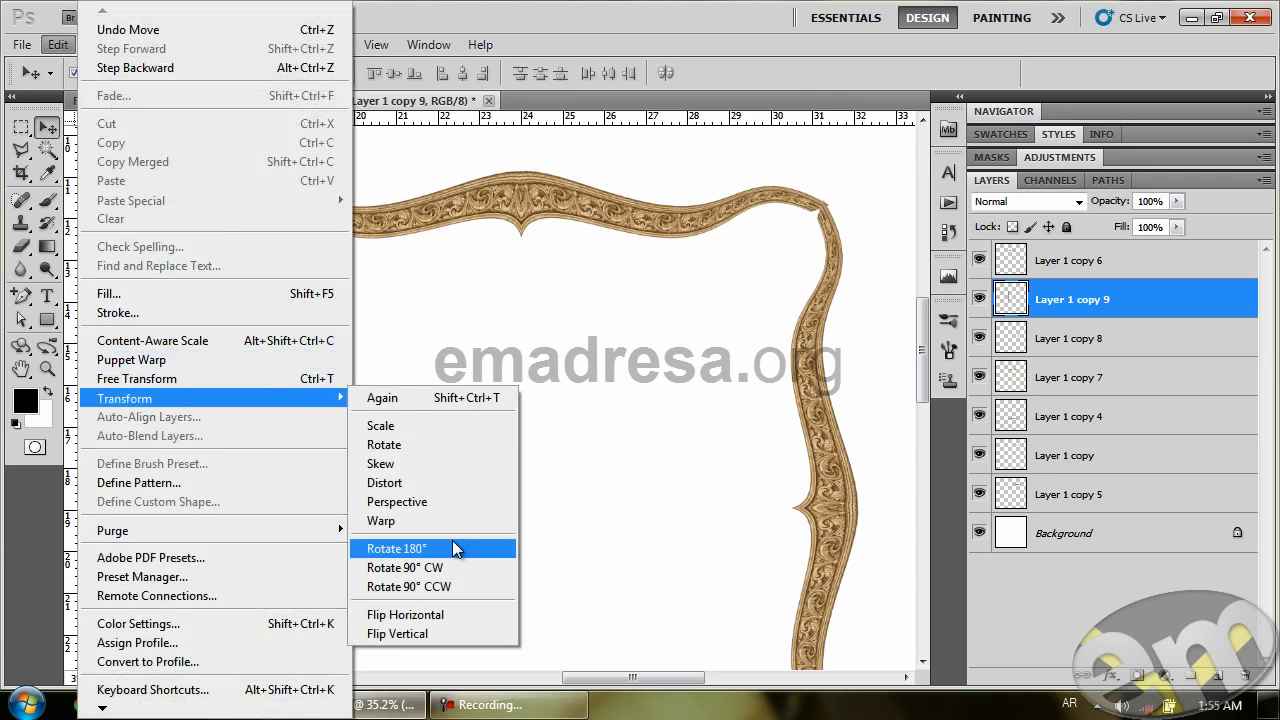
{"action": "left_click", "coordinate": [459, 613]}
{"action": "left_click", "coordinate": [554, 420]}
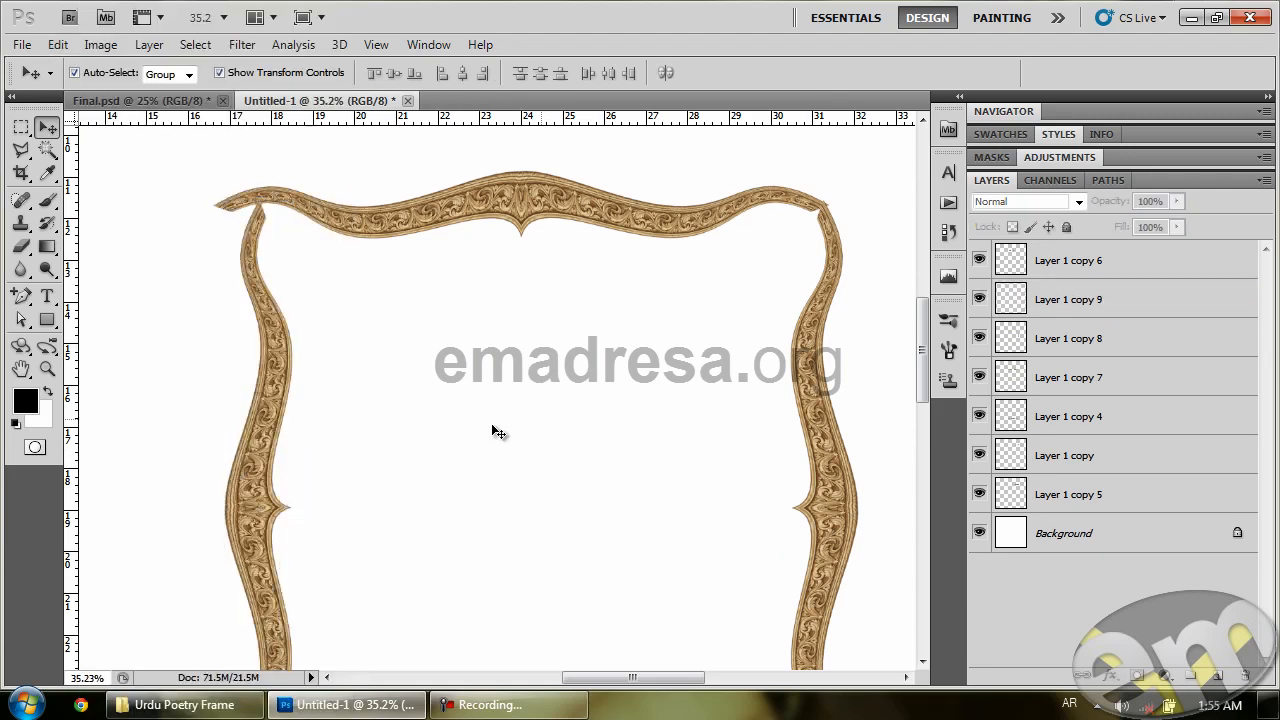
Move the left vertical piece outward until its upper tip meets the left tip of the upper frame piece.
{"action": "scroll", "coordinate": [460, 415], "scroll_direction": "down", "scroll_amount": 3}
{"action": "scroll", "coordinate": [320, 340], "scroll_direction": "up", "scroll_amount": 3}
{"action": "left_click_drag", "start_coordinate": [285, 354], "coordinate": [251, 367]}
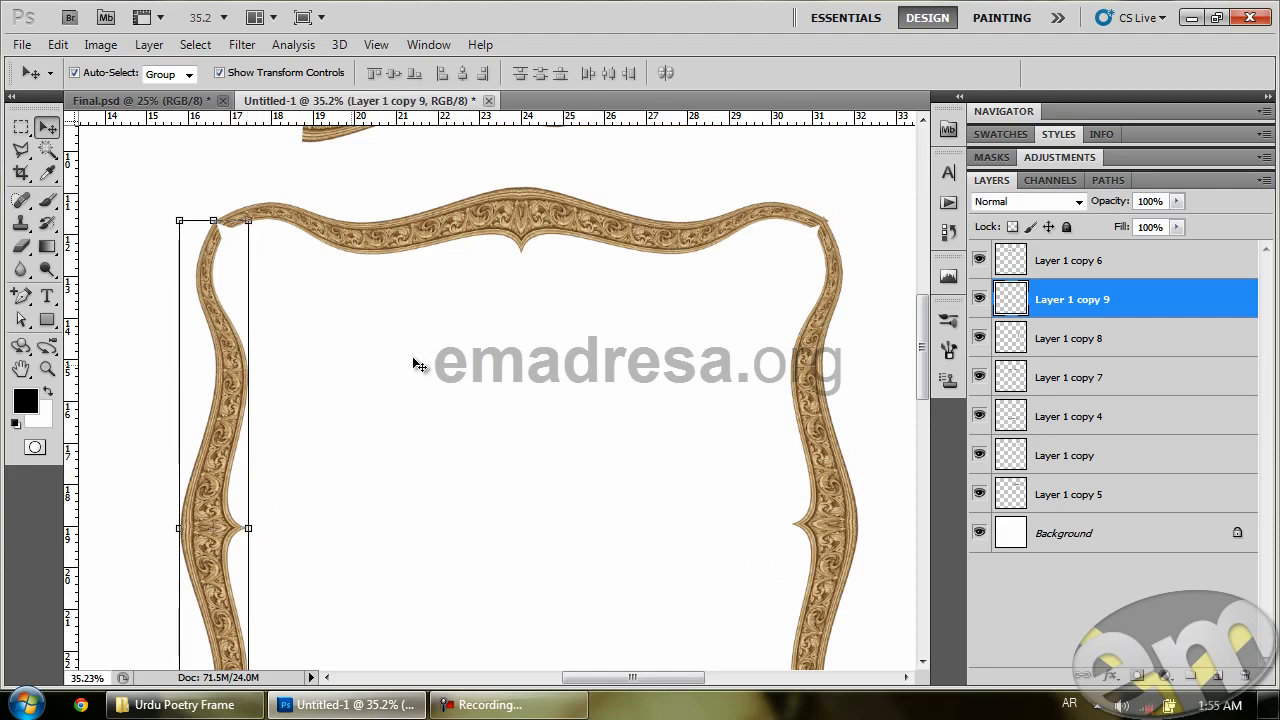
{"action": "left_click", "coordinate": [488, 337]}
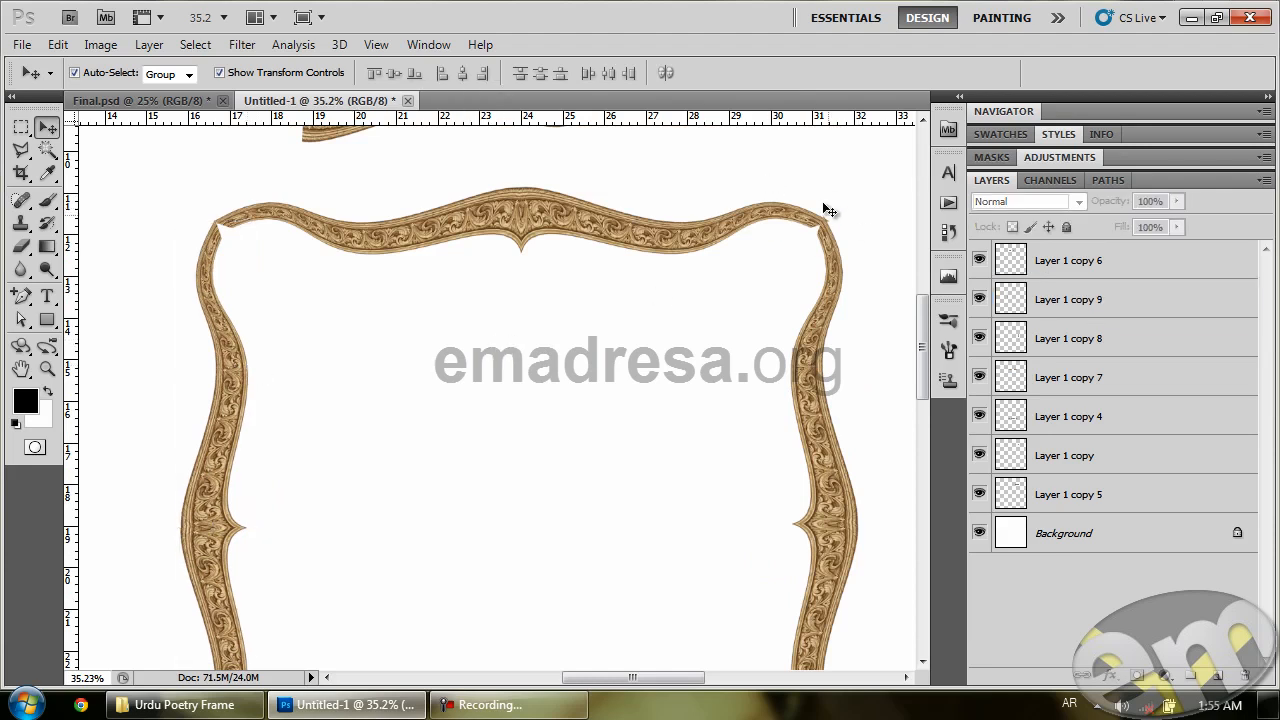
Delete both the left and the right vertical side pieces of the frame.
{"action": "scroll", "coordinate": [345, 352], "scroll_direction": "down", "scroll_amount": 5}
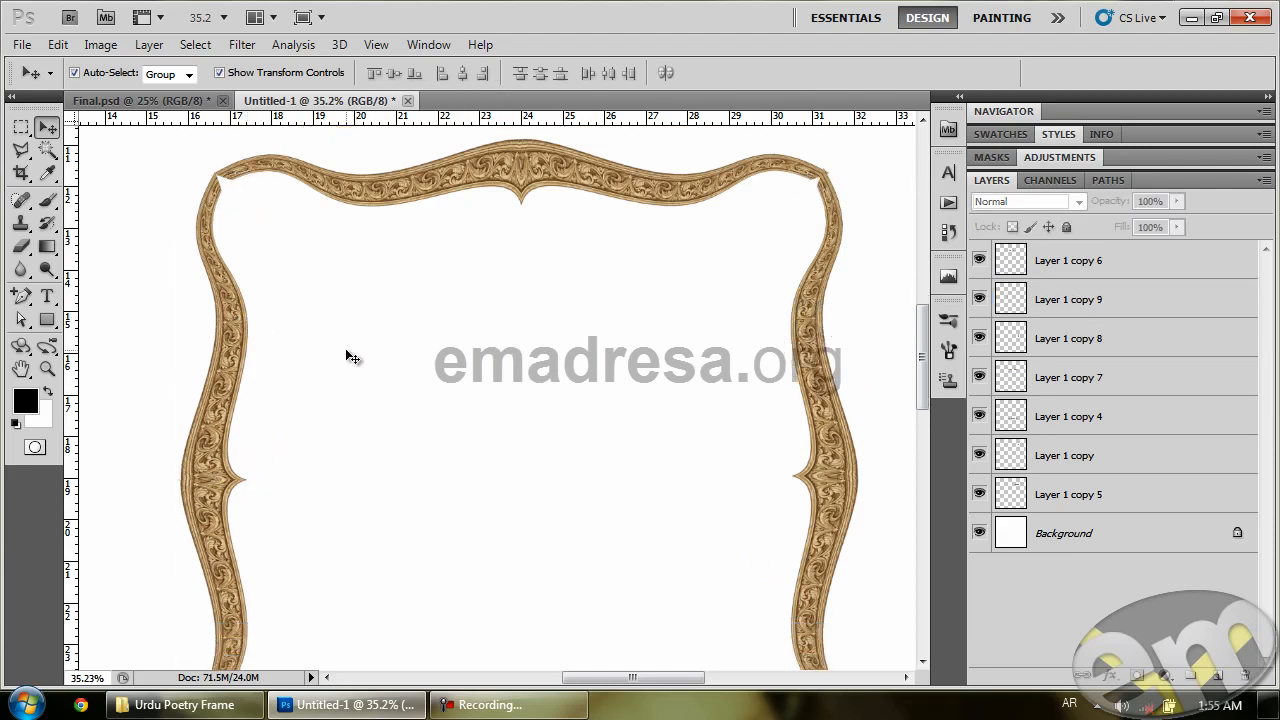
{"action": "scroll", "coordinate": [345, 355], "scroll_direction": "down", "scroll_amount": 1}
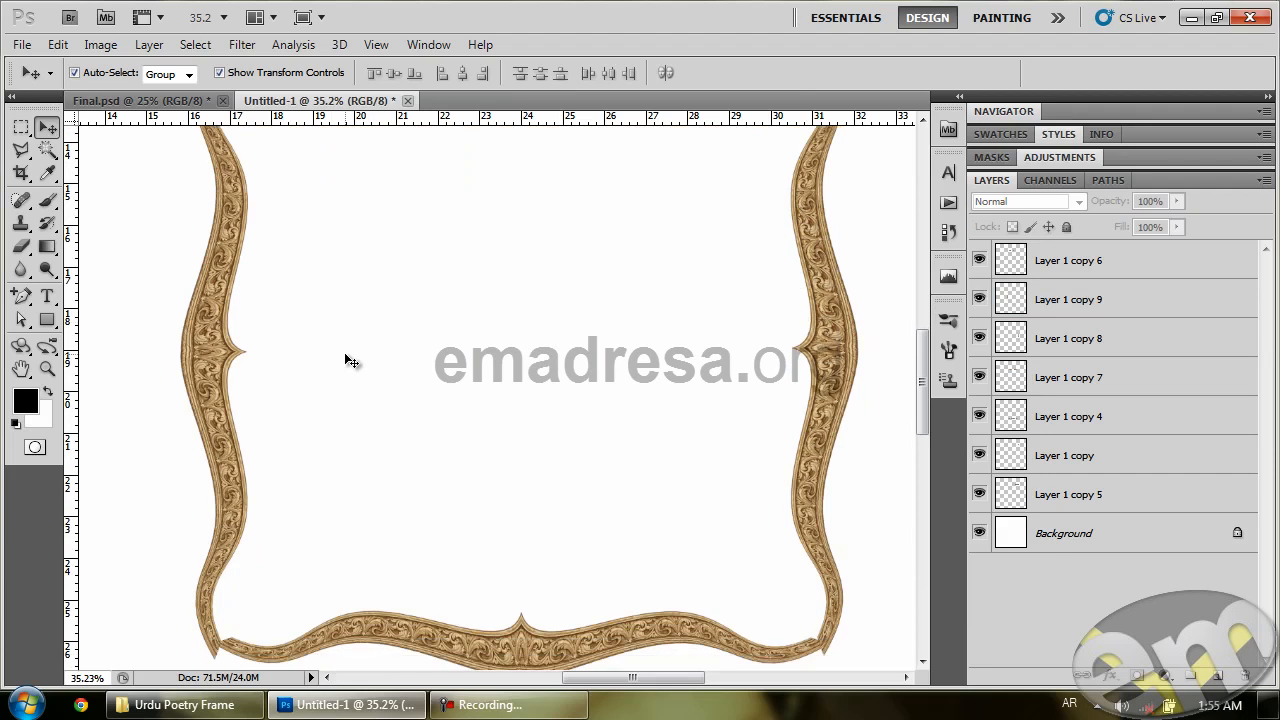
{"action": "scroll", "coordinate": [518, 385], "scroll_direction": "up", "scroll_amount": 5}
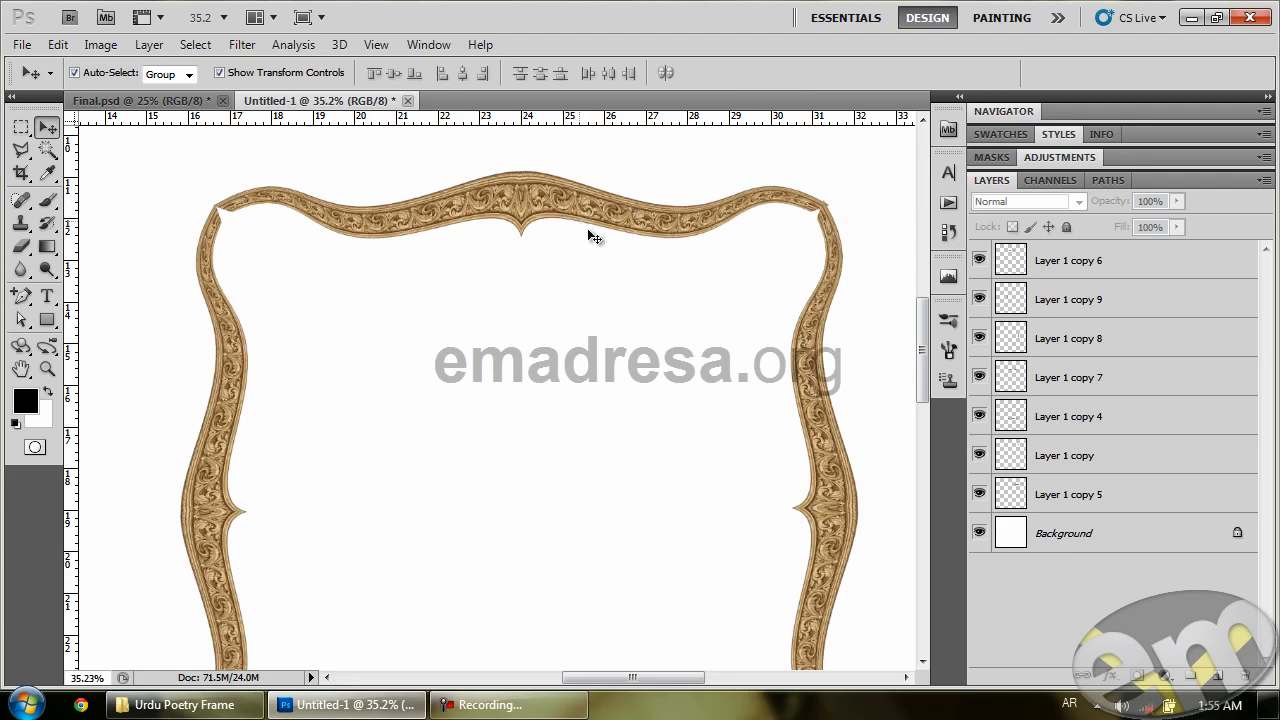
{"action": "scroll", "coordinate": [585, 228], "scroll_direction": "down", "scroll_amount": 5}
{"action": "scroll", "coordinate": [585, 446], "scroll_direction": "up", "scroll_amount": 1}
{"action": "scroll", "coordinate": [579, 440], "scroll_direction": "up", "scroll_amount": 5}
{"action": "left_click", "coordinate": [233, 354]}
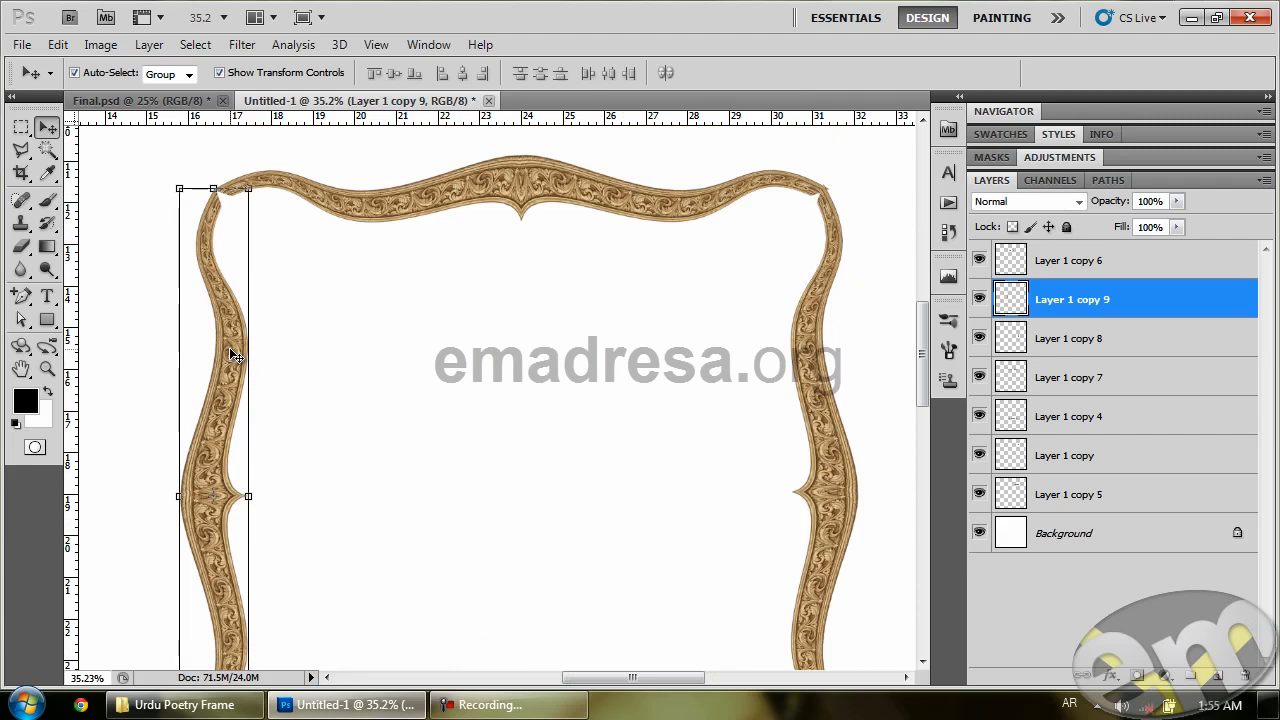
{"action": "key", "text": "Delete"}
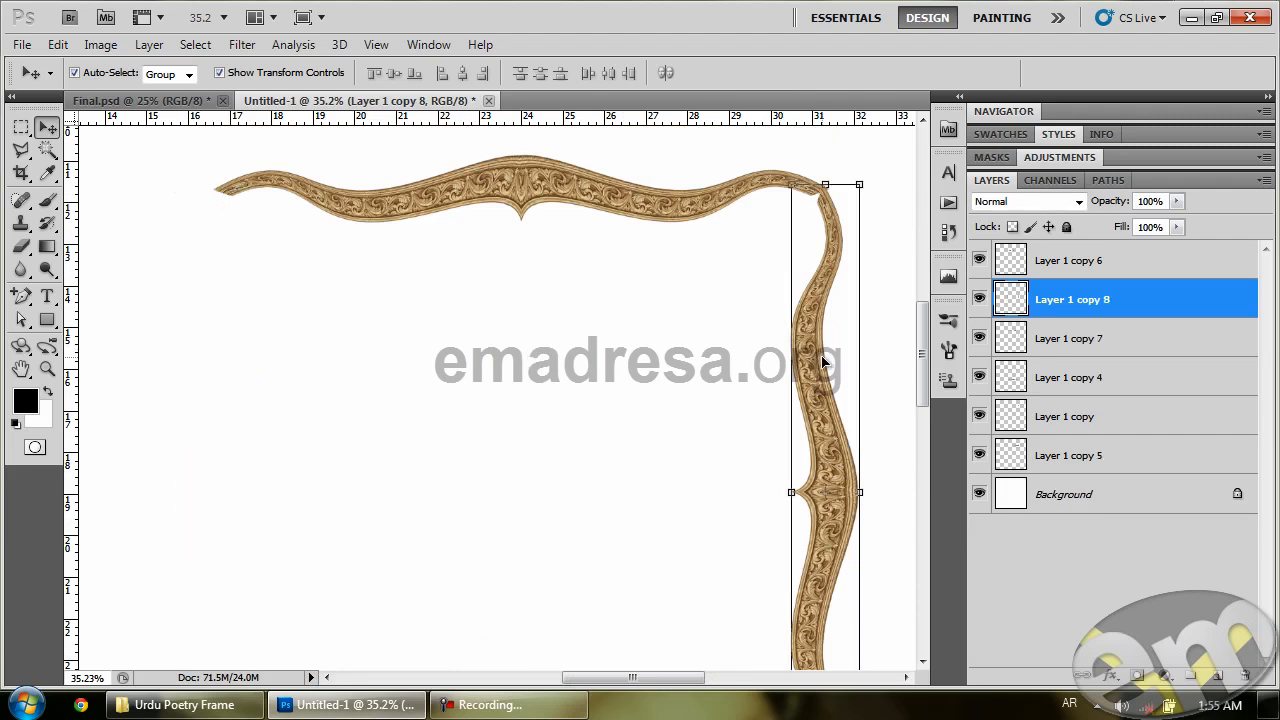
{"action": "key", "text": "Delete"}
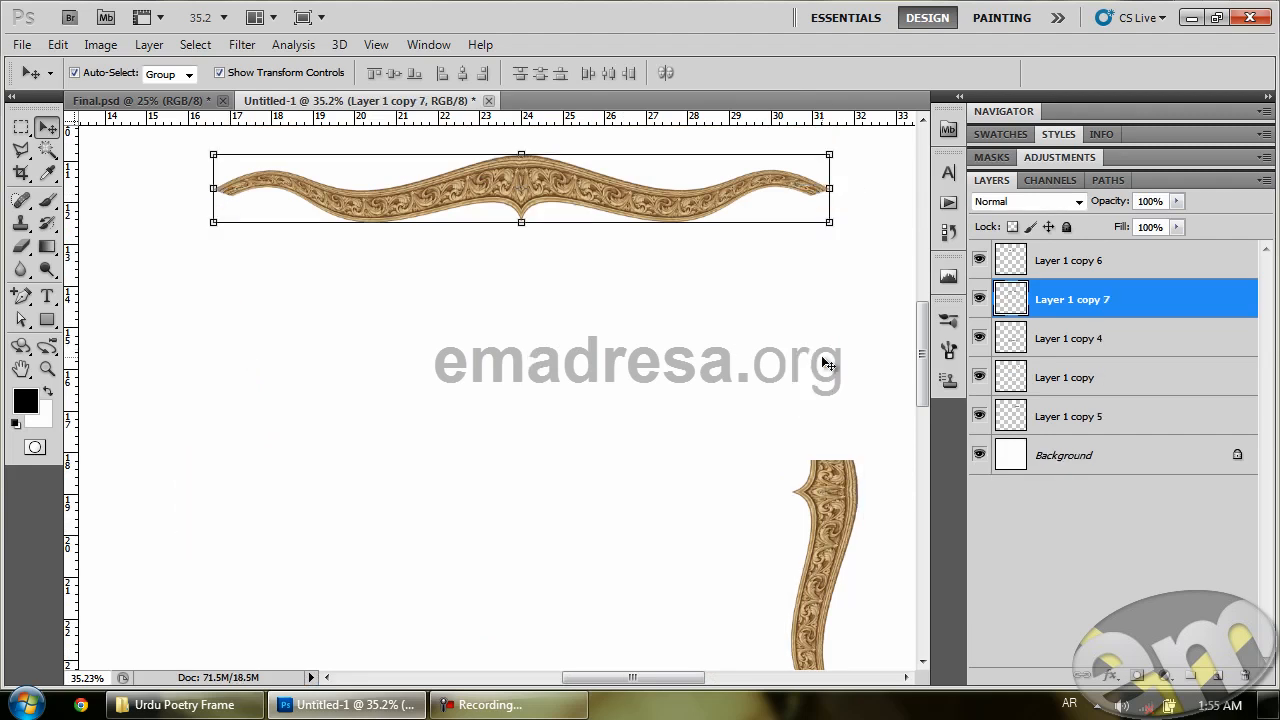
Move the lower frame piece up closer to the upper piece, keeping the two horizontally aligned.
{"action": "left_click", "coordinate": [639, 349]}
{"action": "scroll", "coordinate": [634, 334], "scroll_direction": "down", "scroll_amount": 5}
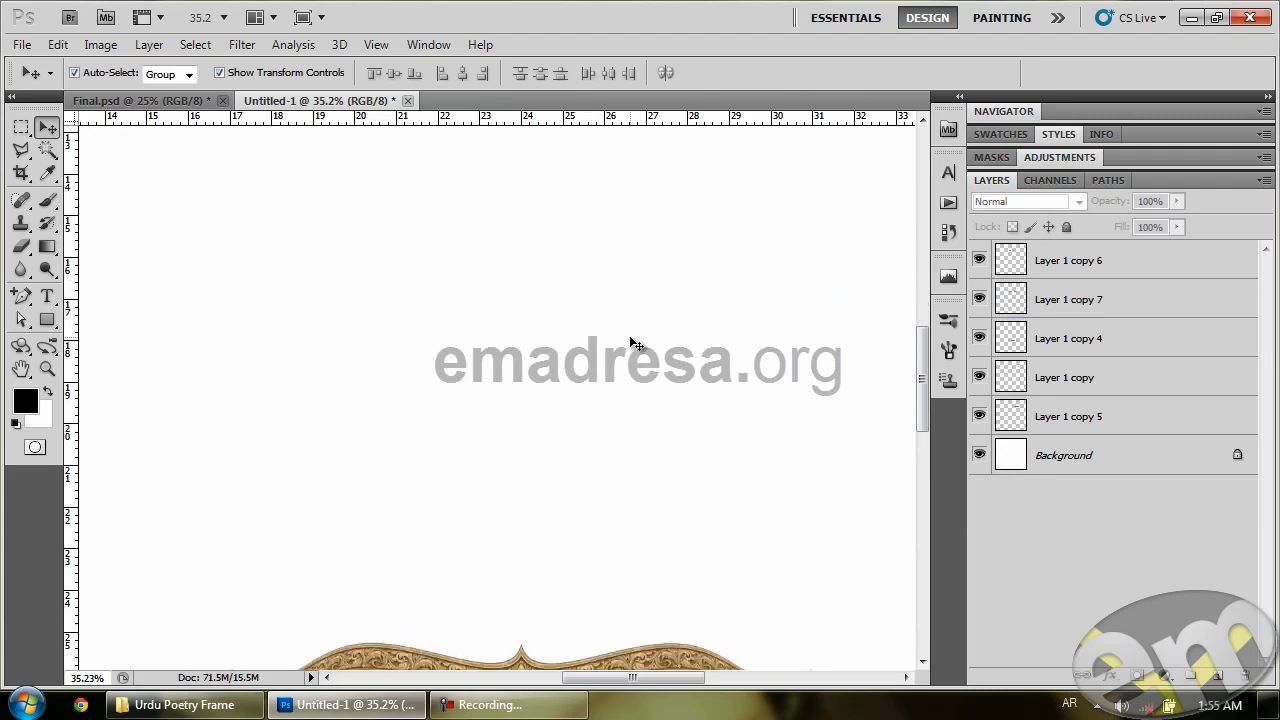
{"action": "left_click_drag", "start_coordinate": [669, 630], "coordinate": [690, 245]}
{"action": "scroll", "coordinate": [677, 316], "scroll_direction": "up", "scroll_amount": 10}
{"action": "scroll", "coordinate": [654, 364], "scroll_direction": "down", "scroll_amount": 2}
{"action": "left_click_drag", "start_coordinate": [656, 381], "coordinate": [655, 417]}
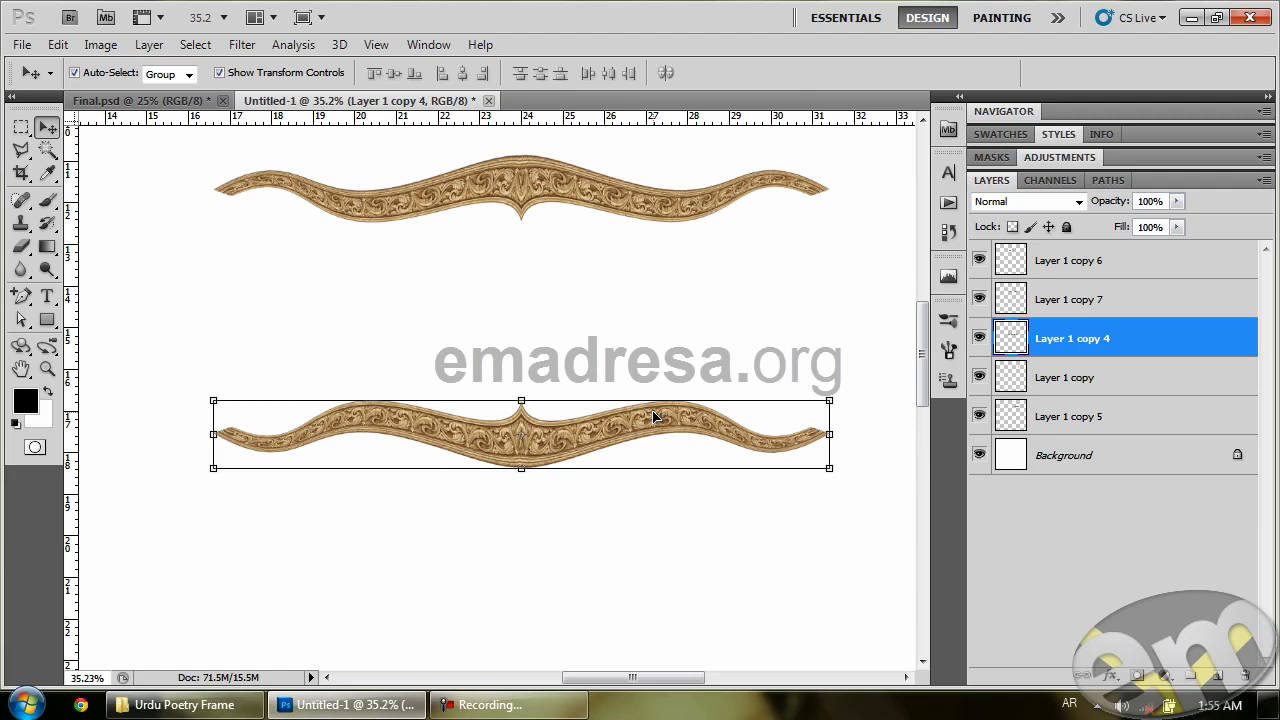
Duplicate the lower frame piece into the gap above it and rotate the copy 90 degrees to stand vertically.
{"action": "left_click_drag", "start_coordinate": [655, 420], "coordinate": [634, 320]}
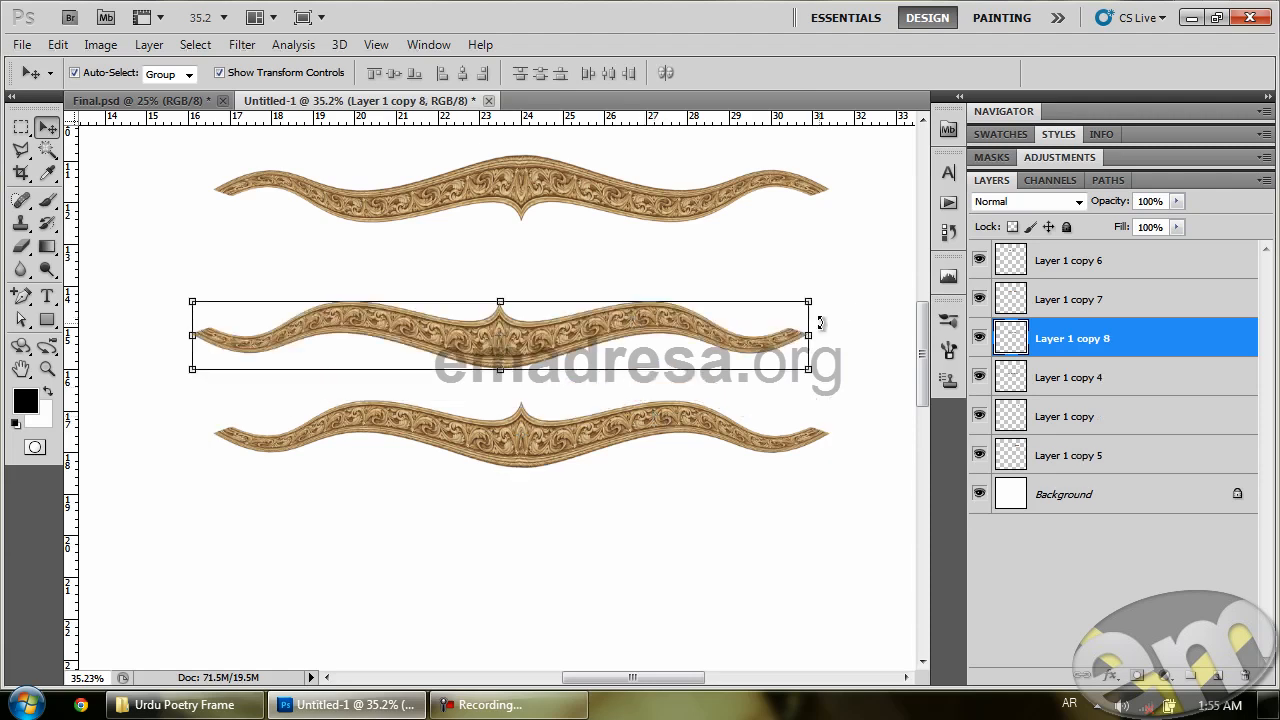
{"action": "left_click", "coordinate": [809, 301]}
{"action": "left_click_drag", "start_coordinate": [827, 297], "coordinate": [519, 511]}
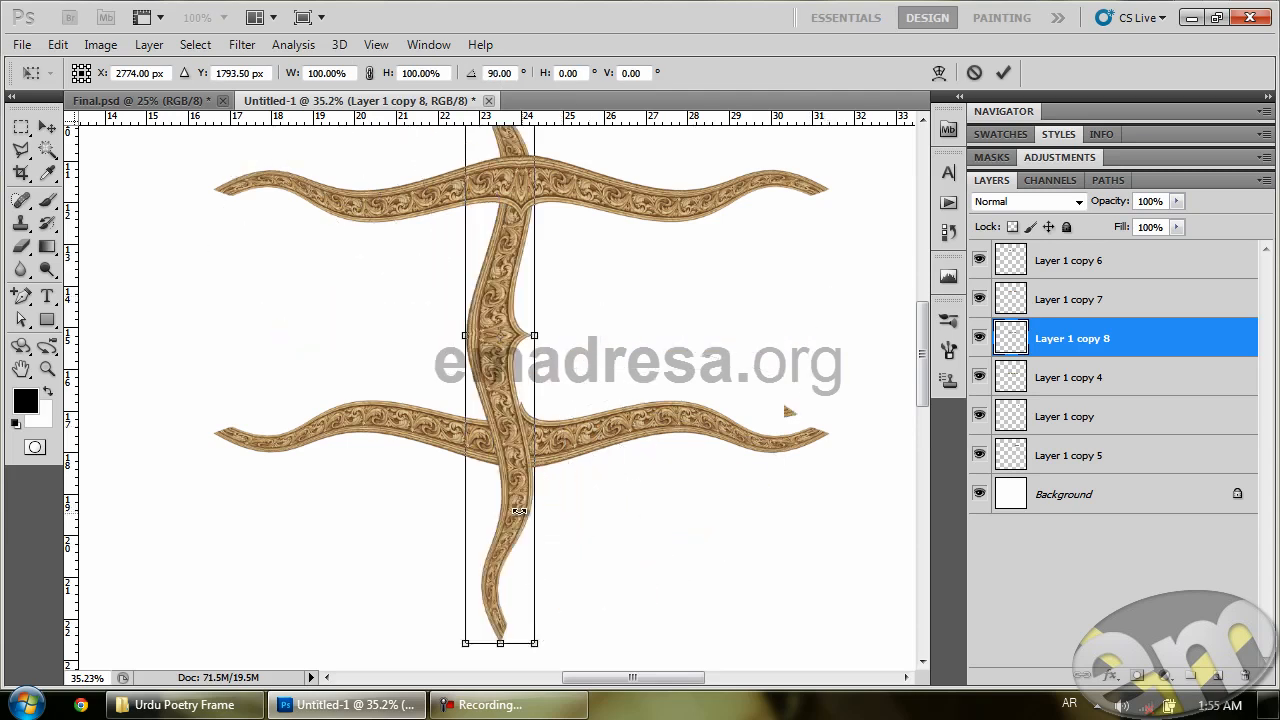
{"action": "key", "text": "Return"}
Move the vertical copy to the left ends of the horizontal pieces and scale it down proportionally.
{"action": "left_click_drag", "start_coordinate": [518, 272], "coordinate": [266, 387]}
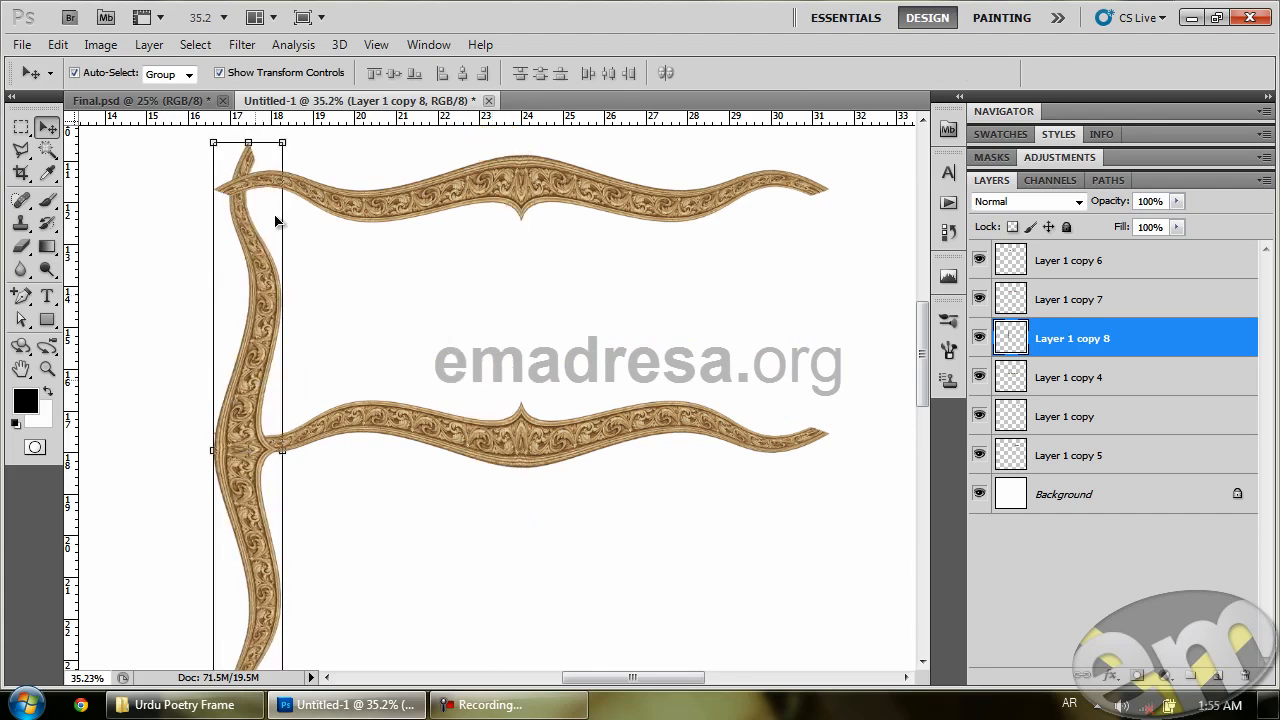
{"action": "left_click", "coordinate": [284, 144]}
{"action": "left_click_drag", "start_coordinate": [284, 144], "coordinate": [266, 271]}
{"action": "key", "text": "Return"}
Align the vertical piece with the upper piece's left tip and scale it to 72.54% to span down to the lower piece.
{"action": "left_click_drag", "start_coordinate": [257, 399], "coordinate": [229, 308]}
{"action": "left_click", "coordinate": [254, 548]}
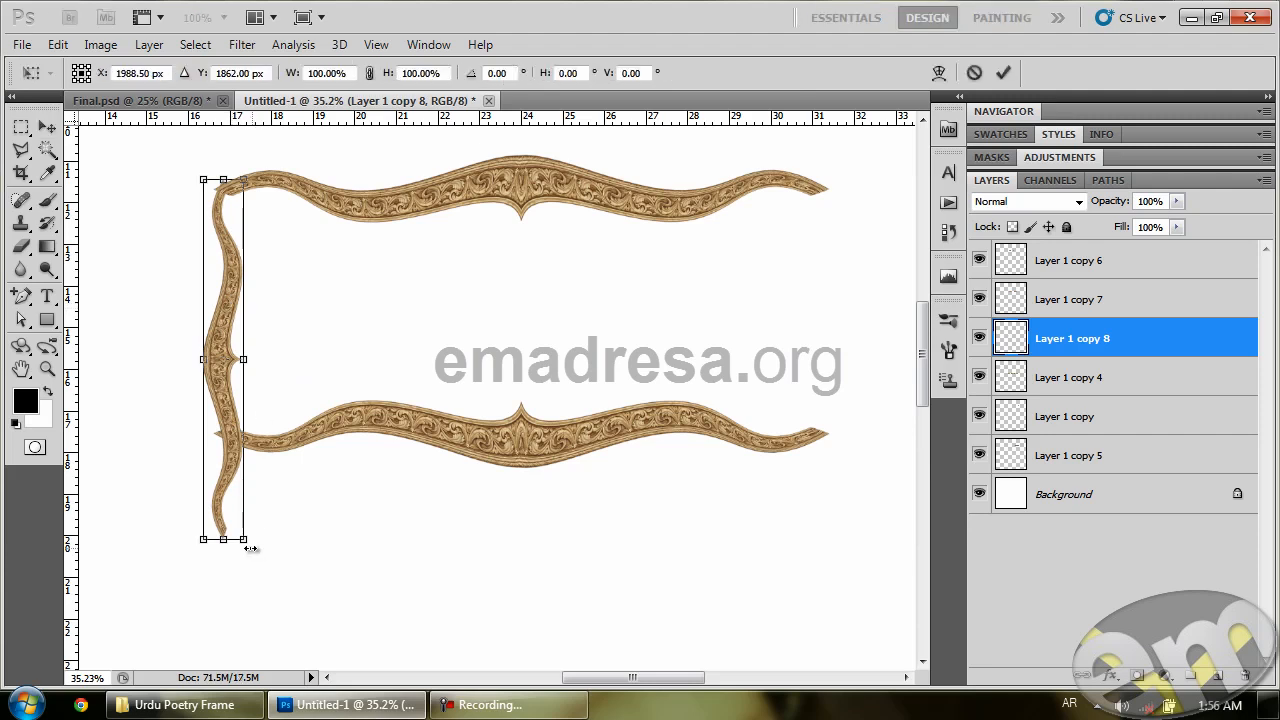
{"action": "left_click_drag", "start_coordinate": [253, 545], "coordinate": [240, 444]}
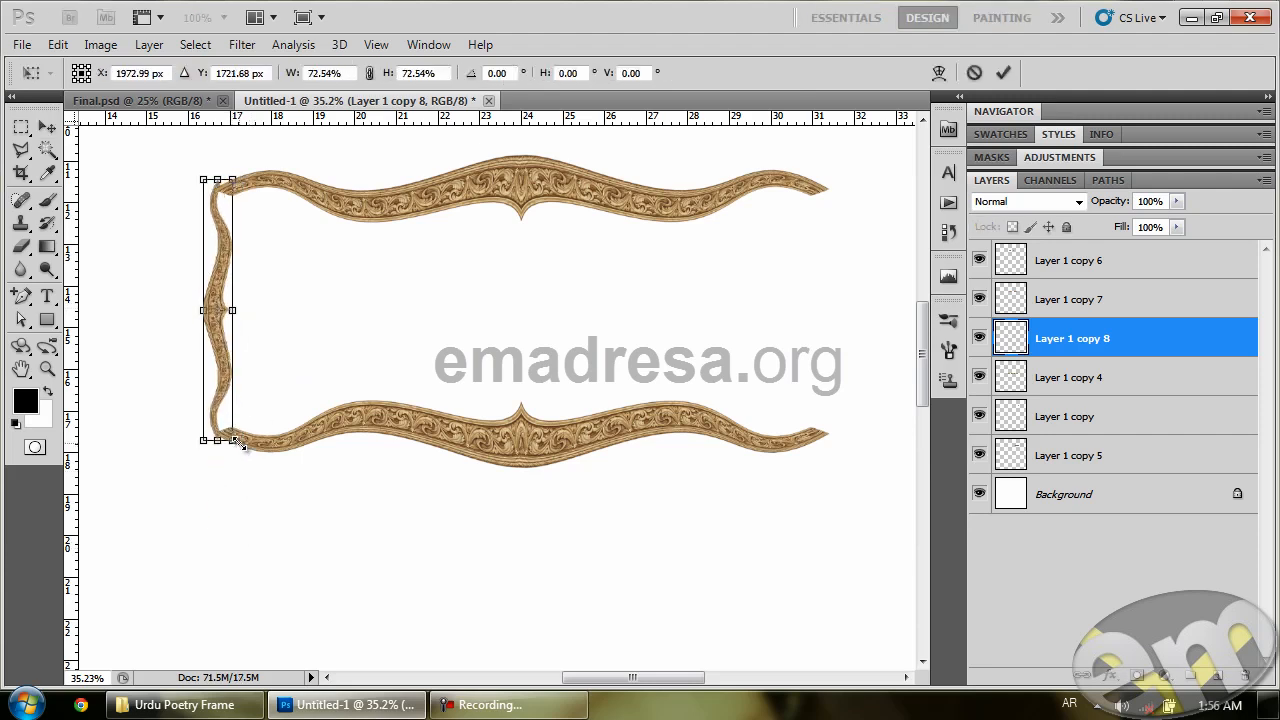
{"action": "key", "text": "Return"}
{"action": "left_click", "coordinate": [478, 289]}
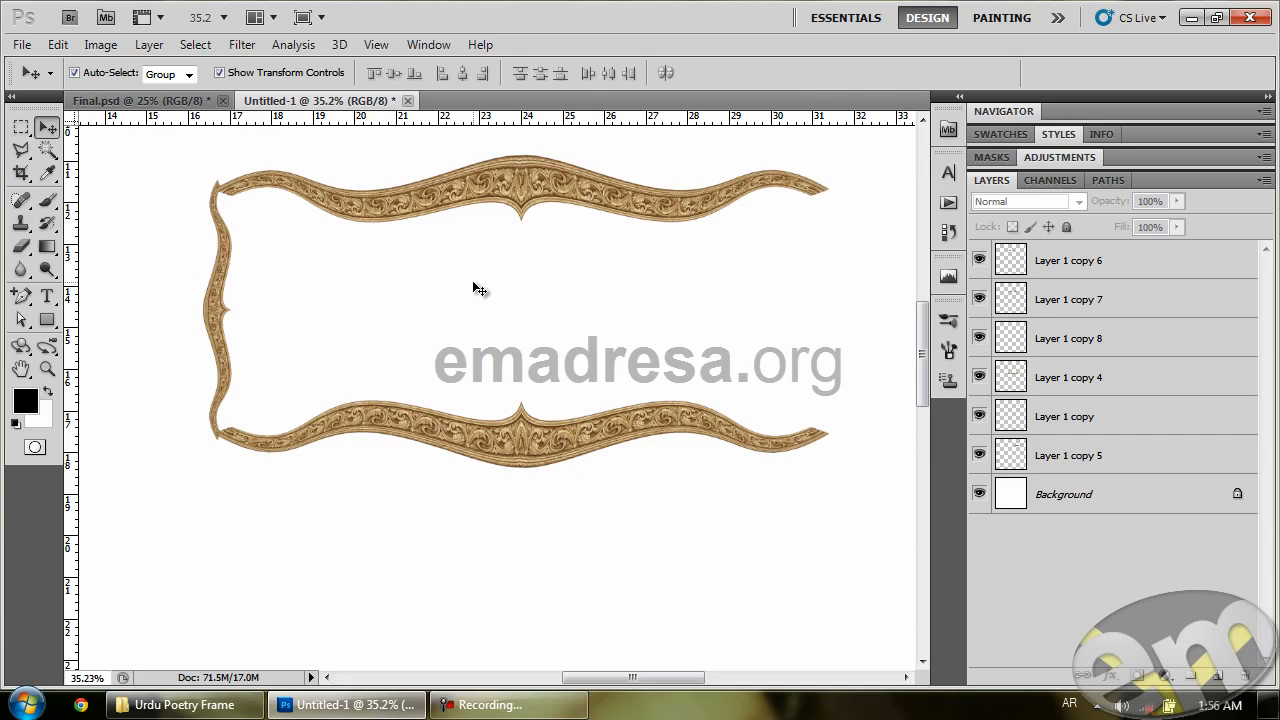
Move the single warped border segment above the frame over beside the small square pattern tile.
{"action": "scroll", "coordinate": [478, 289], "scroll_direction": "up", "scroll_amount": 5}
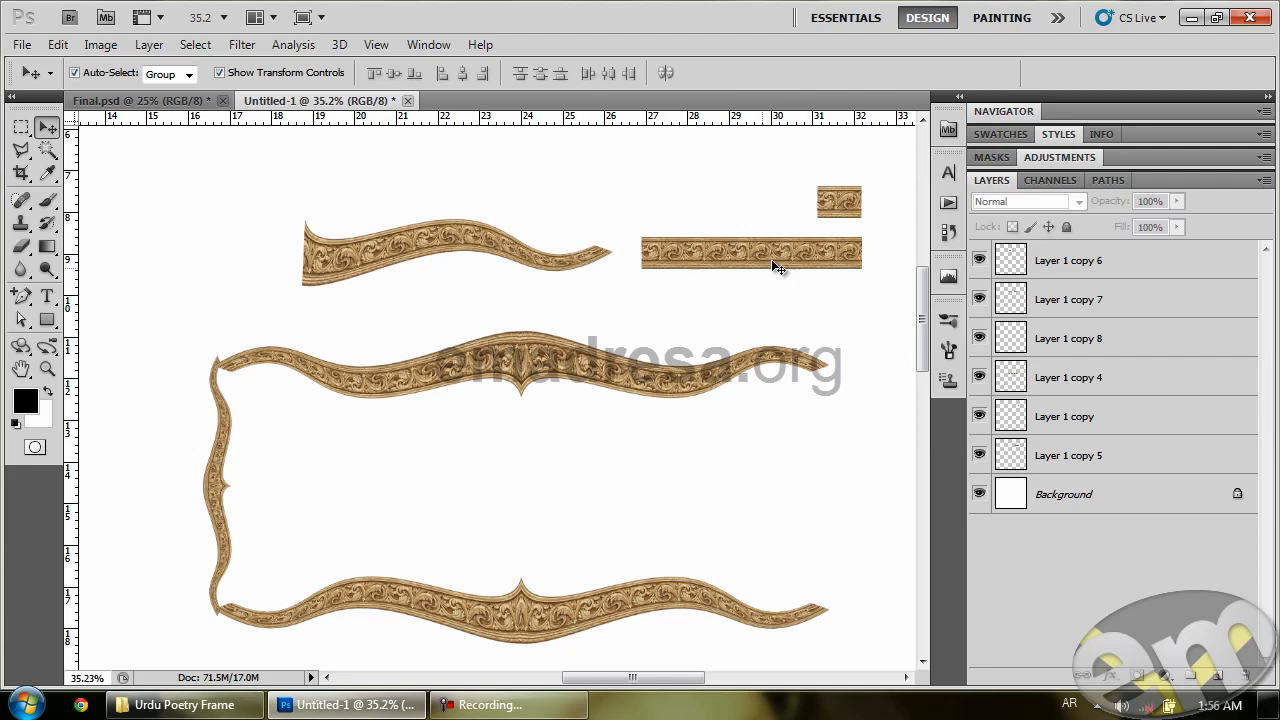
{"action": "left_click", "coordinate": [472, 239]}
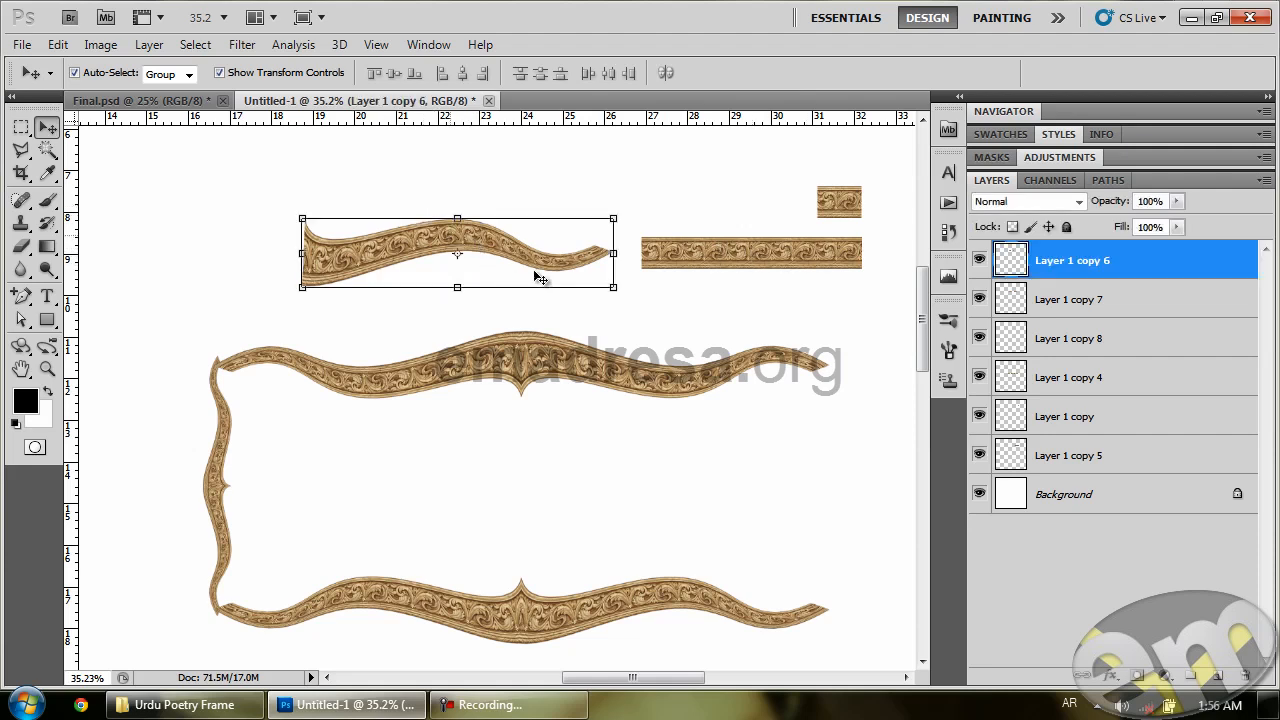
{"action": "left_click", "coordinate": [613, 217]}
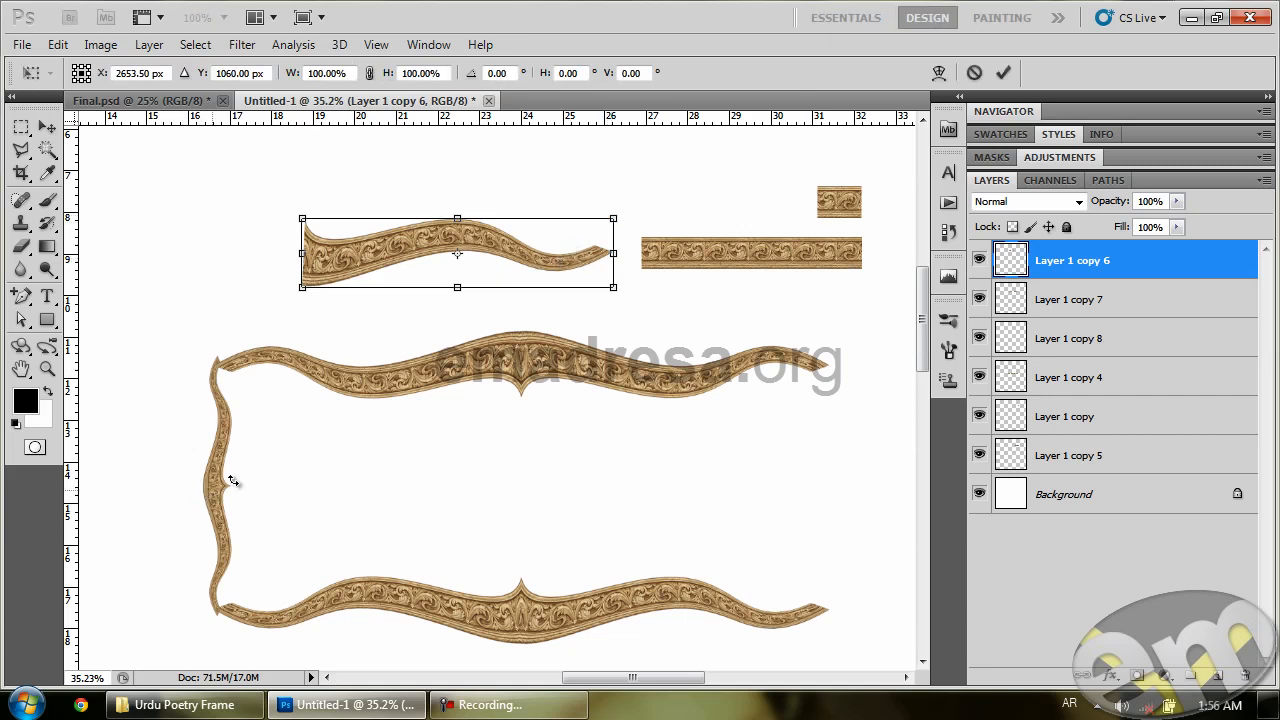
{"action": "left_click_drag", "start_coordinate": [535, 260], "coordinate": [381, 528]}
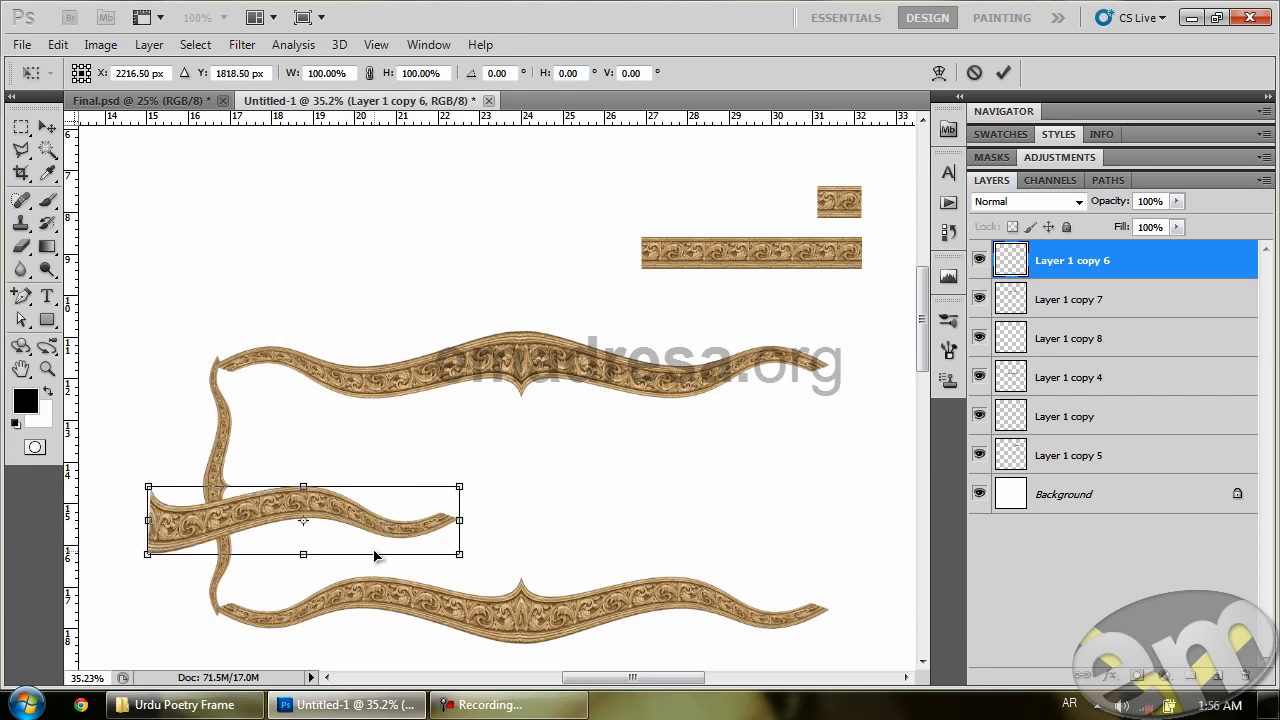
{"action": "left_click_drag", "start_coordinate": [357, 508], "coordinate": [676, 182]}
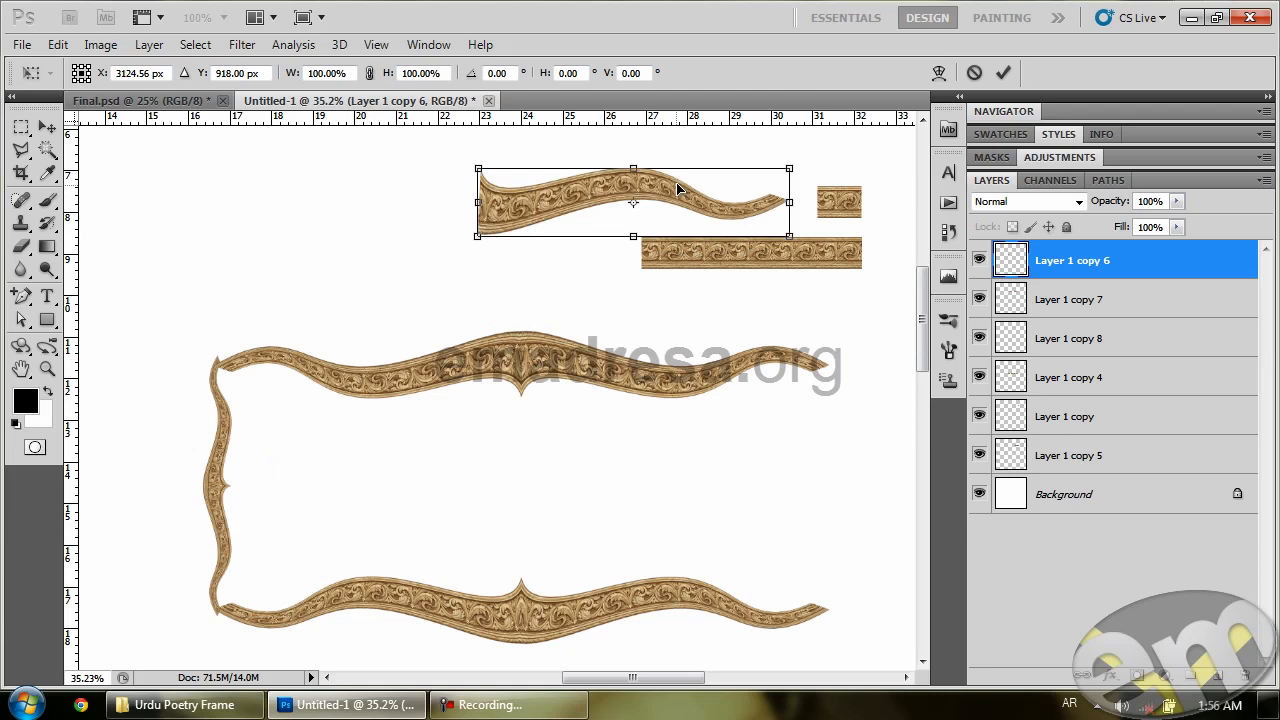
{"action": "key", "text": "Return"}
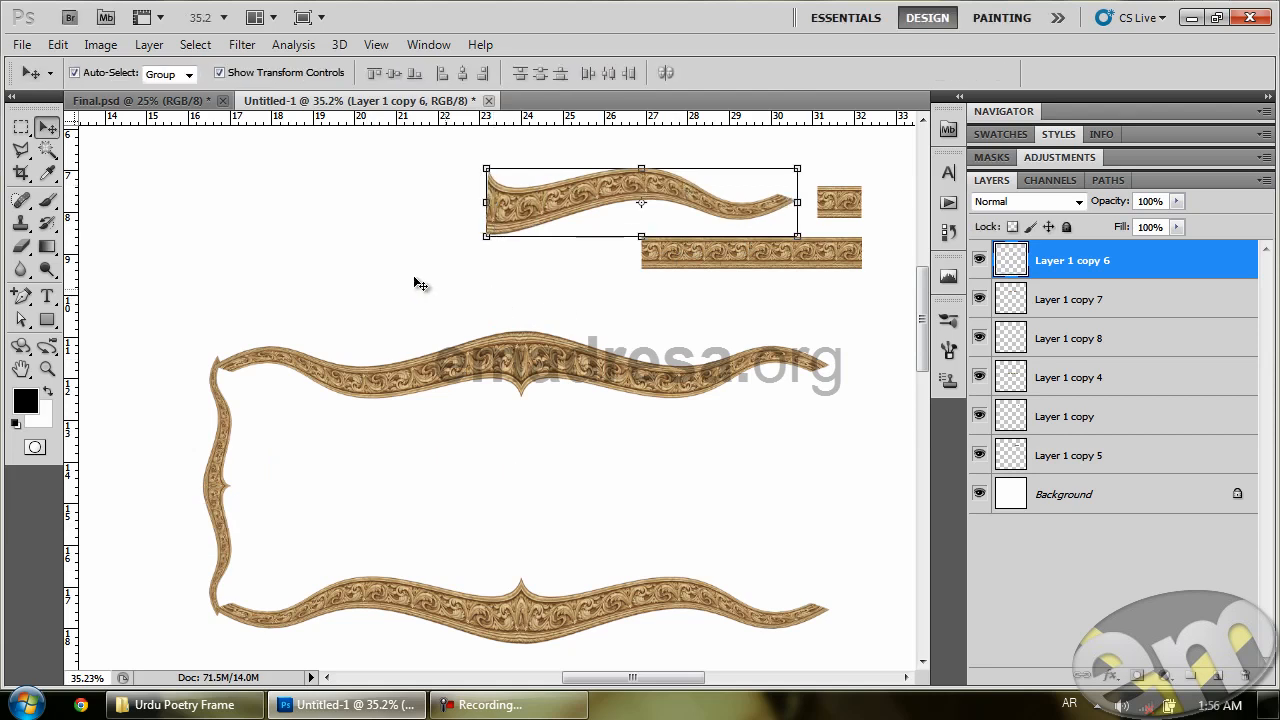
{"action": "left_click", "coordinate": [414, 277]}
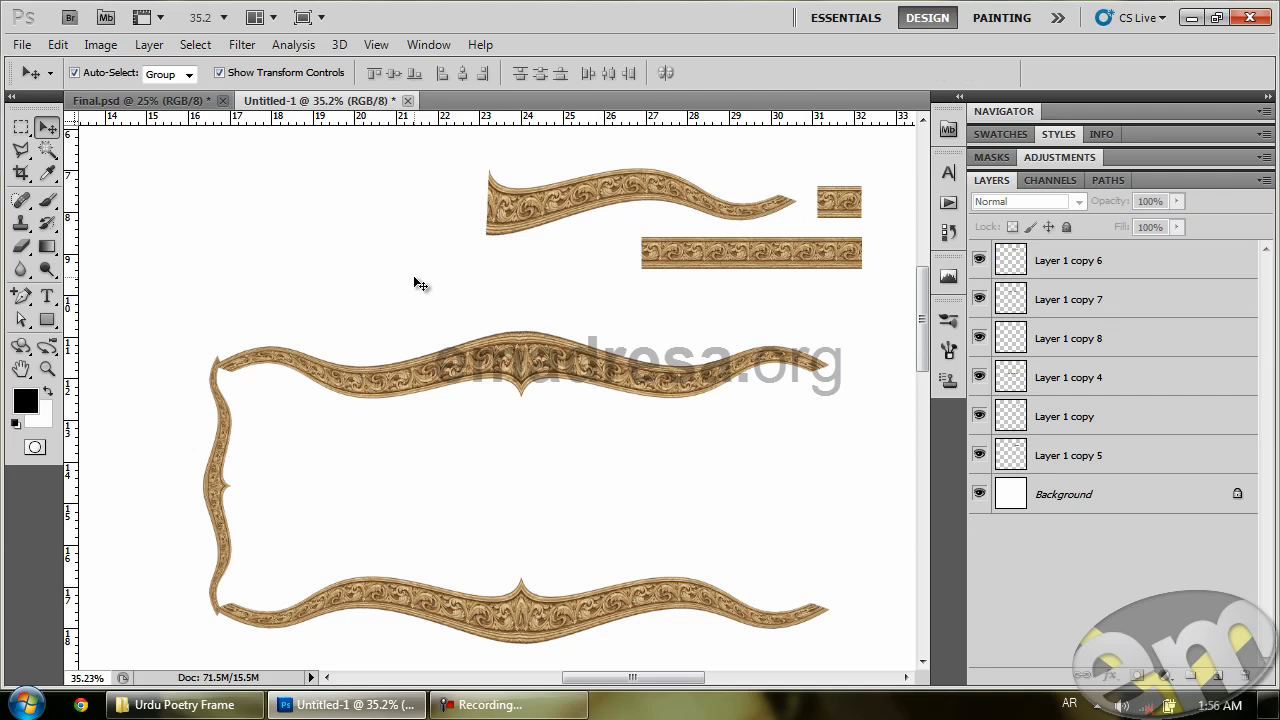
Delete the scaled-down left side piece and duplicate the upper frame piece into the space below it.
{"action": "left_click", "coordinate": [213, 486]}
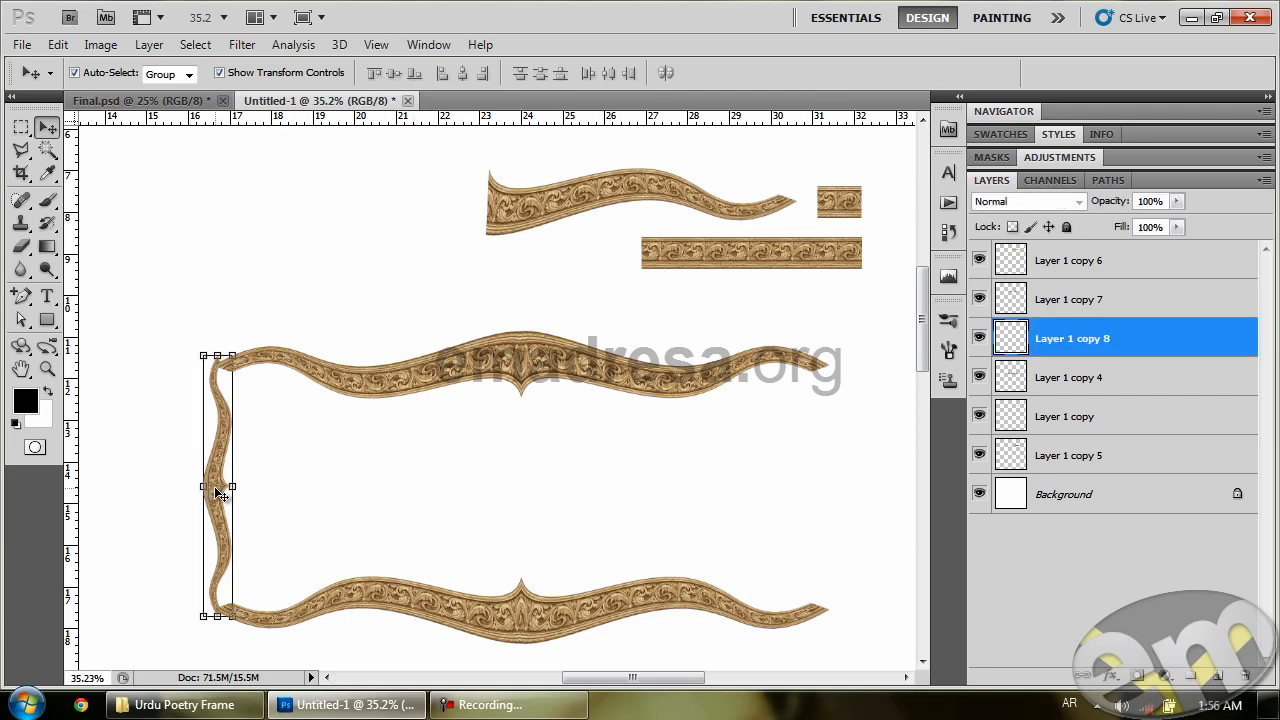
{"action": "key", "text": "Delete"}
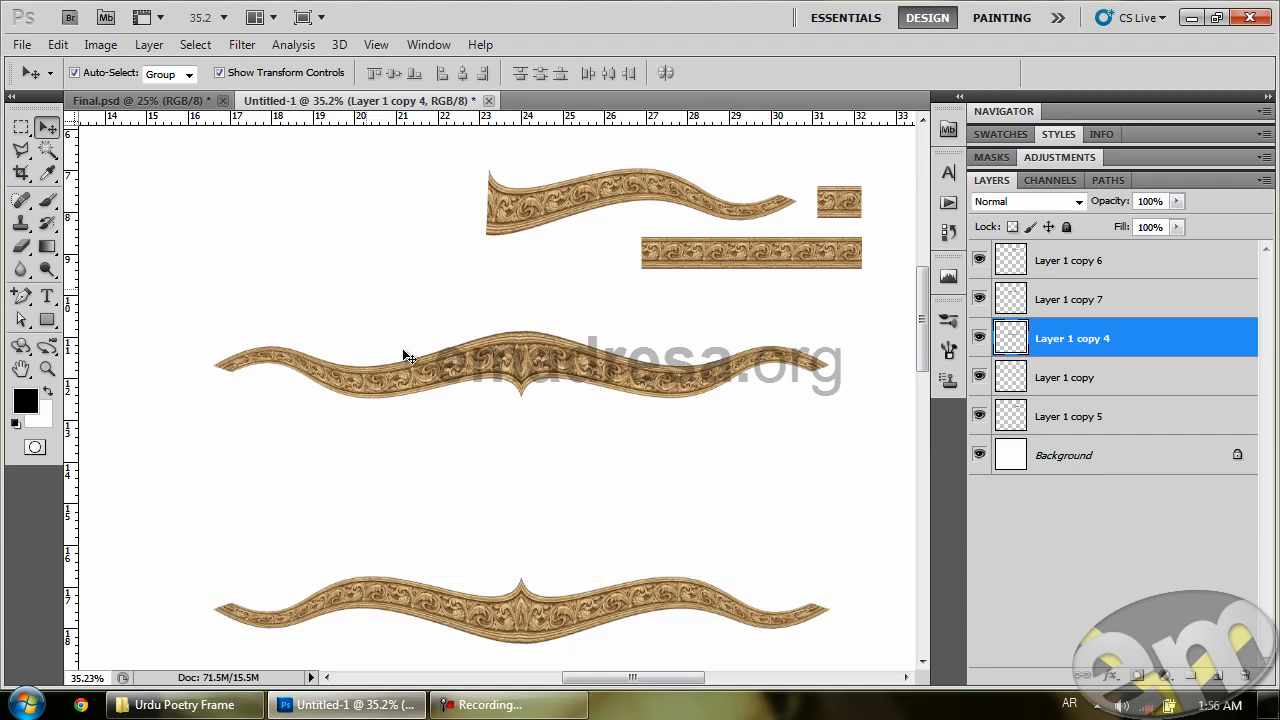
{"action": "left_click", "coordinate": [397, 334]}
{"action": "mouse_move", "coordinate": [424, 388]}
{"action": "left_mouse_down"}
{"action": "mouse_move", "coordinate": [415, 489]}
{"action": "mouse_move", "coordinate": [388, 541]}
{"action": "left_mouse_up"}
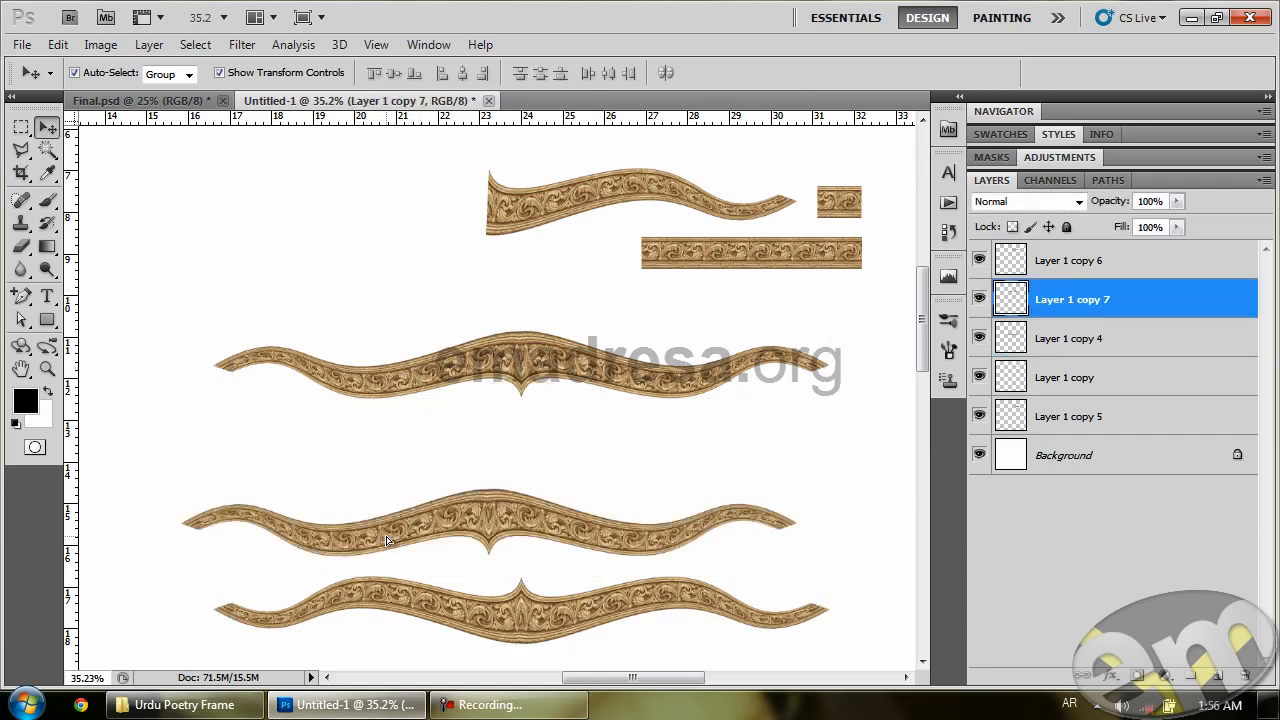
{"action": "key", "text": "ctrl+j"}
Rotate the copied frame piece 90 degrees clockwise so it stands vertically.
{"action": "key", "text": "ctrl+t"}
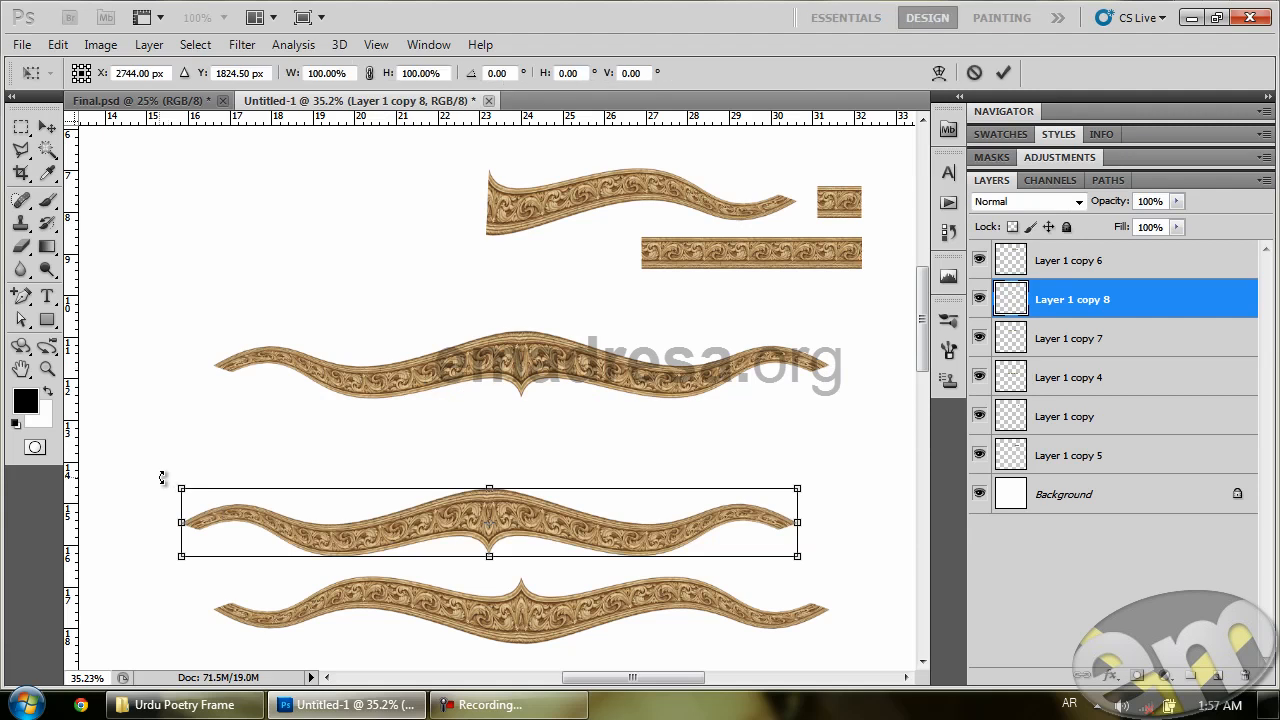
{"action": "left_click_drag", "start_coordinate": [189, 438], "coordinate": [532, 296]}
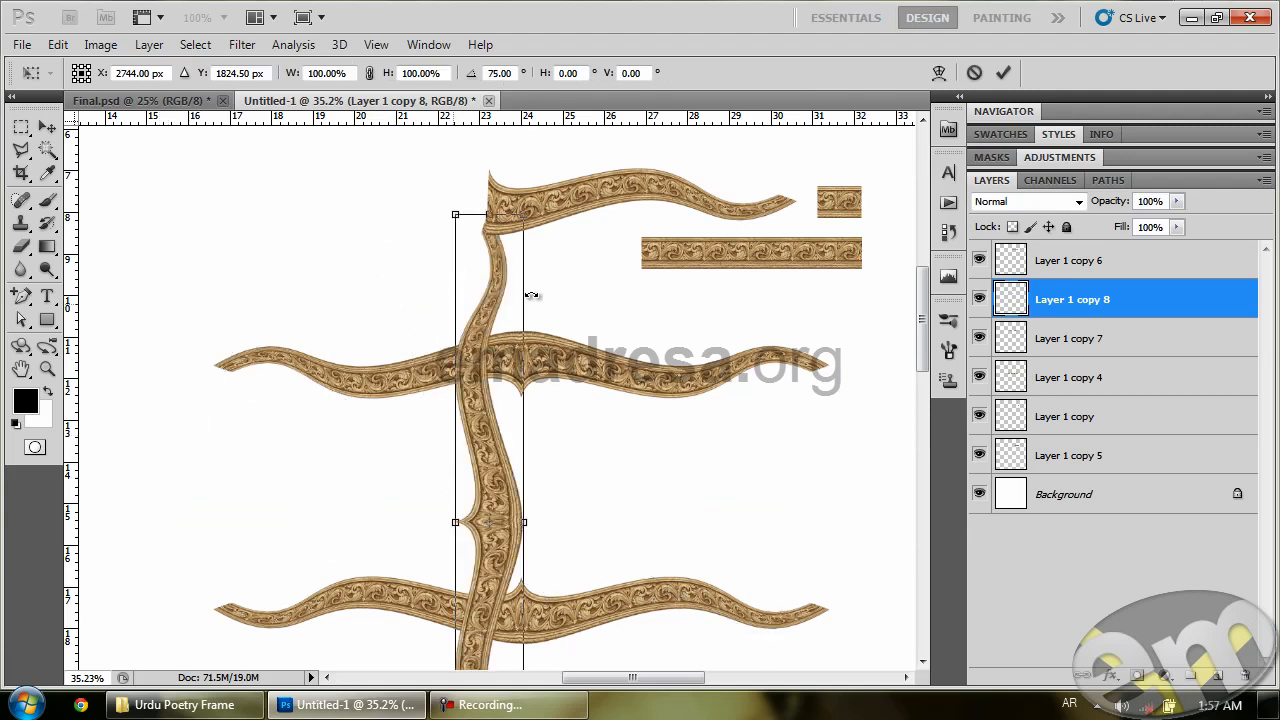
{"action": "key", "text": "Return"}
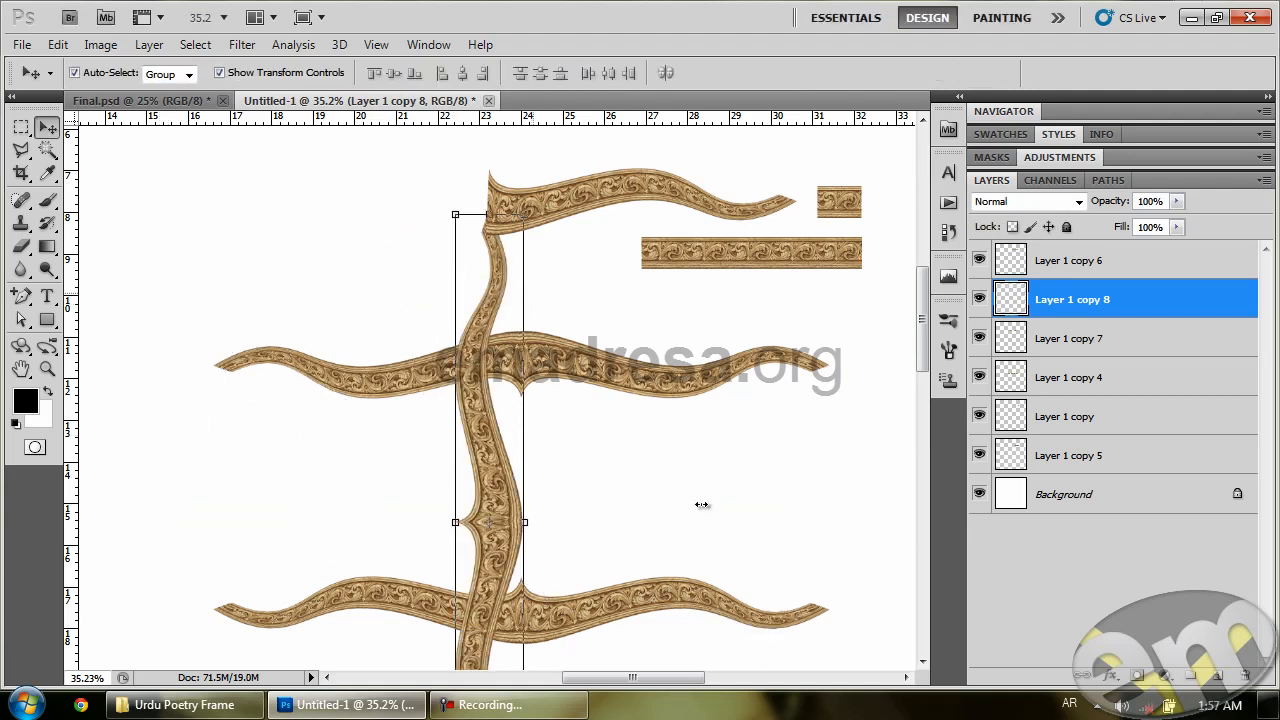
Delete the lower horizontal piece and move the vertical piece under the right end of the upper frame piece.
{"action": "left_click", "coordinate": [690, 530]}
{"action": "left_click", "coordinate": [660, 597]}
{"action": "key", "text": "Delete"}
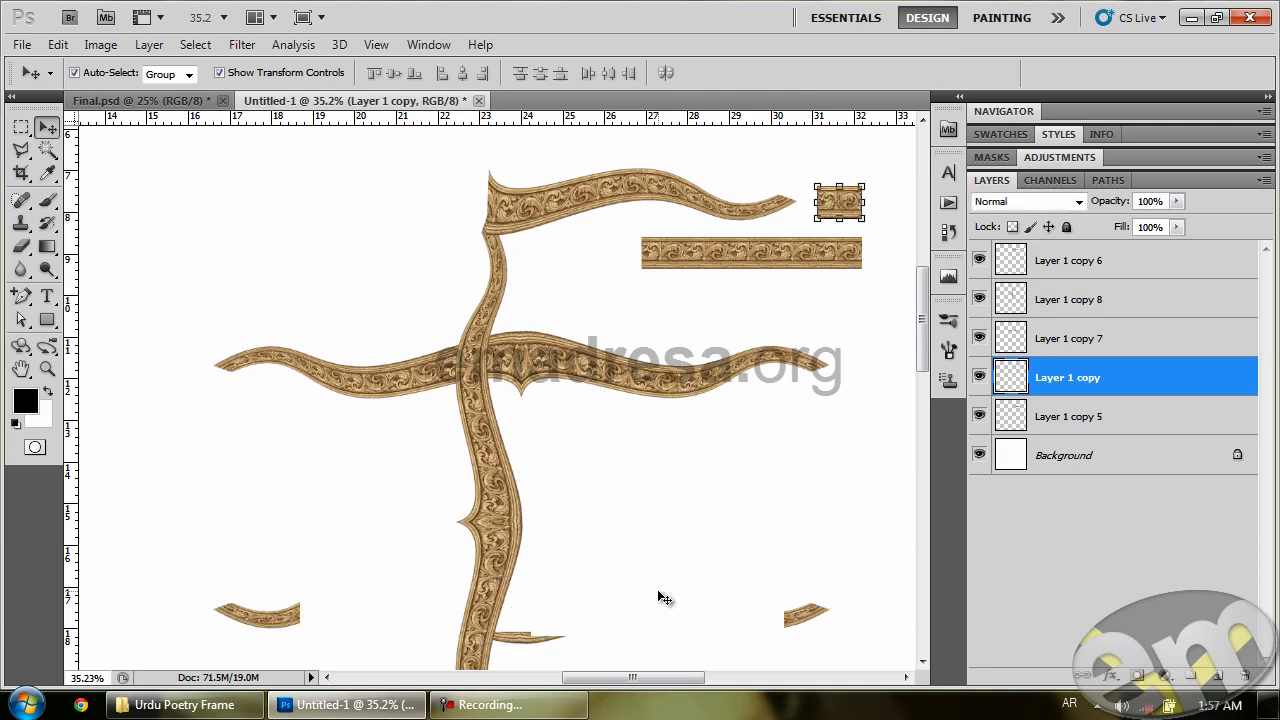
{"action": "scroll", "coordinate": [580, 466], "scroll_direction": "down", "scroll_amount": 1}
{"action": "left_click_drag", "start_coordinate": [489, 400], "coordinate": [813, 528]}
Fine-tune the vertical piece's position so its upper end overlaps the upper piece's right tip and their borders meet at the corner.
{"action": "left_click", "coordinate": [47, 369]}
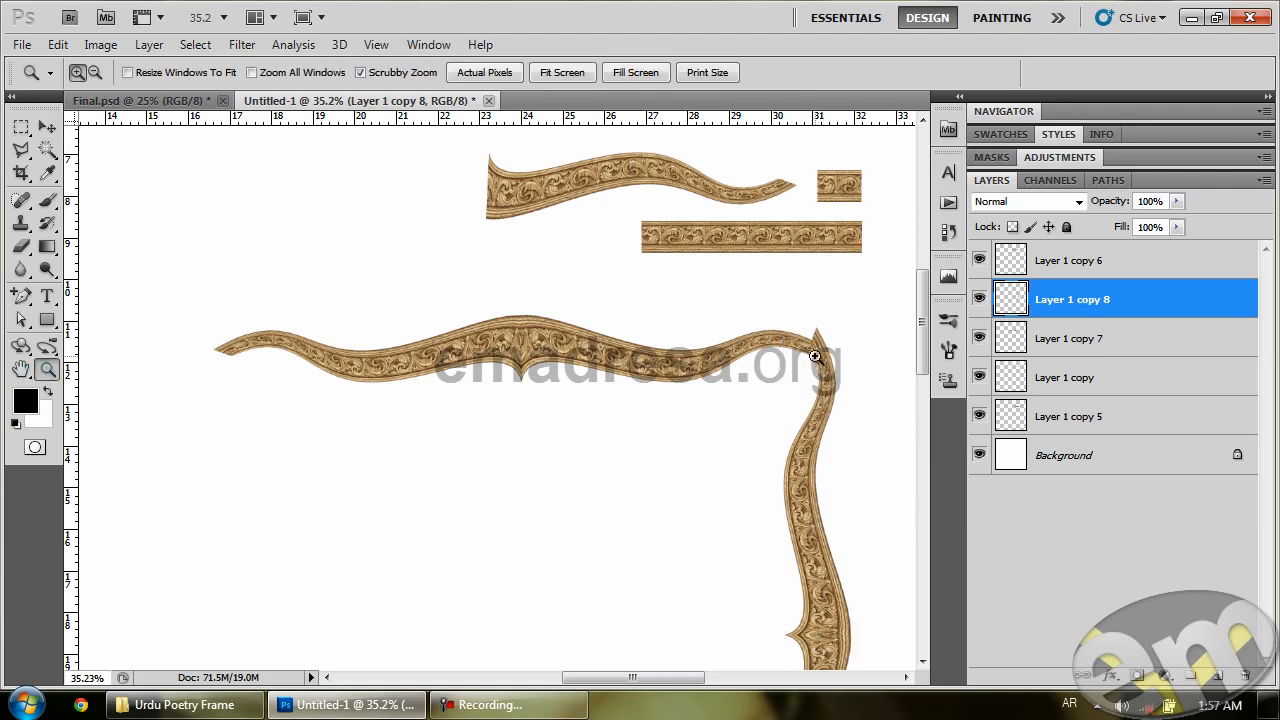
{"action": "left_click_drag", "start_coordinate": [814, 346], "coordinate": [890, 579]}
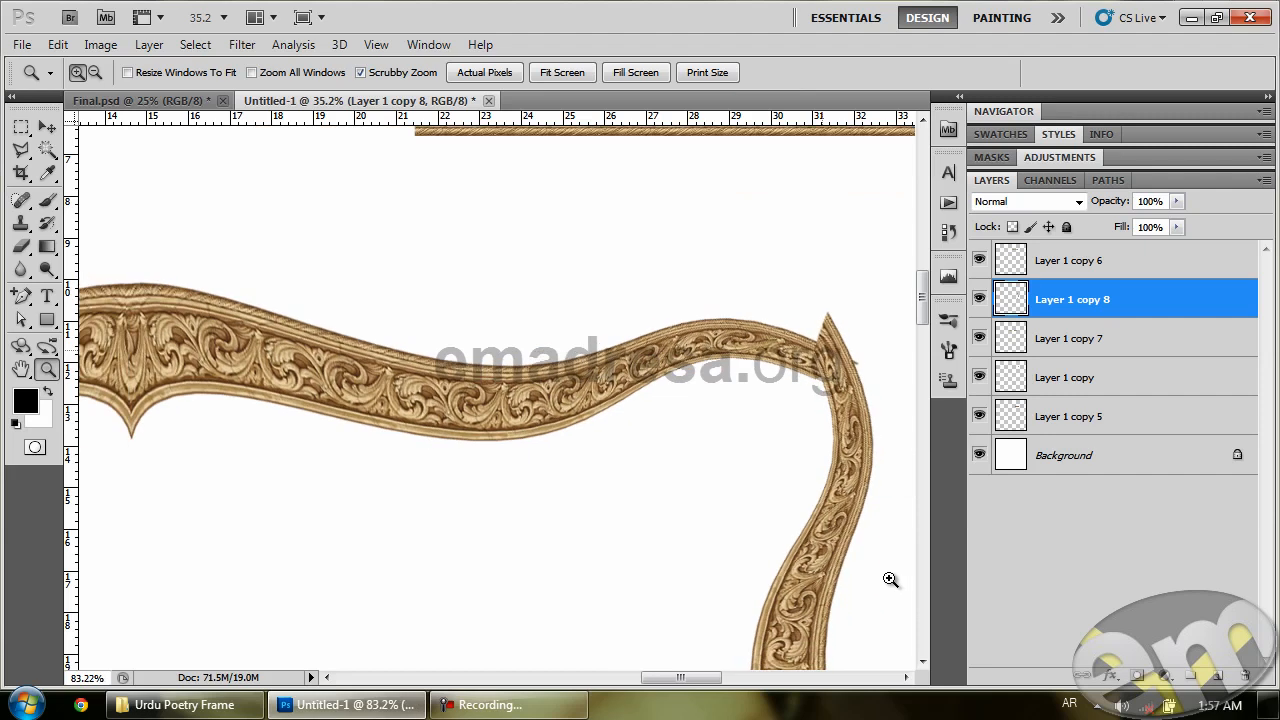
{"action": "left_click_drag", "start_coordinate": [849, 371], "coordinate": [846, 451]}
{"action": "left_click_drag", "start_coordinate": [820, 400], "coordinate": [526, 377]}
{"action": "left_click", "coordinate": [47, 127]}
{"action": "left_click_drag", "start_coordinate": [615, 331], "coordinate": [604, 369]}
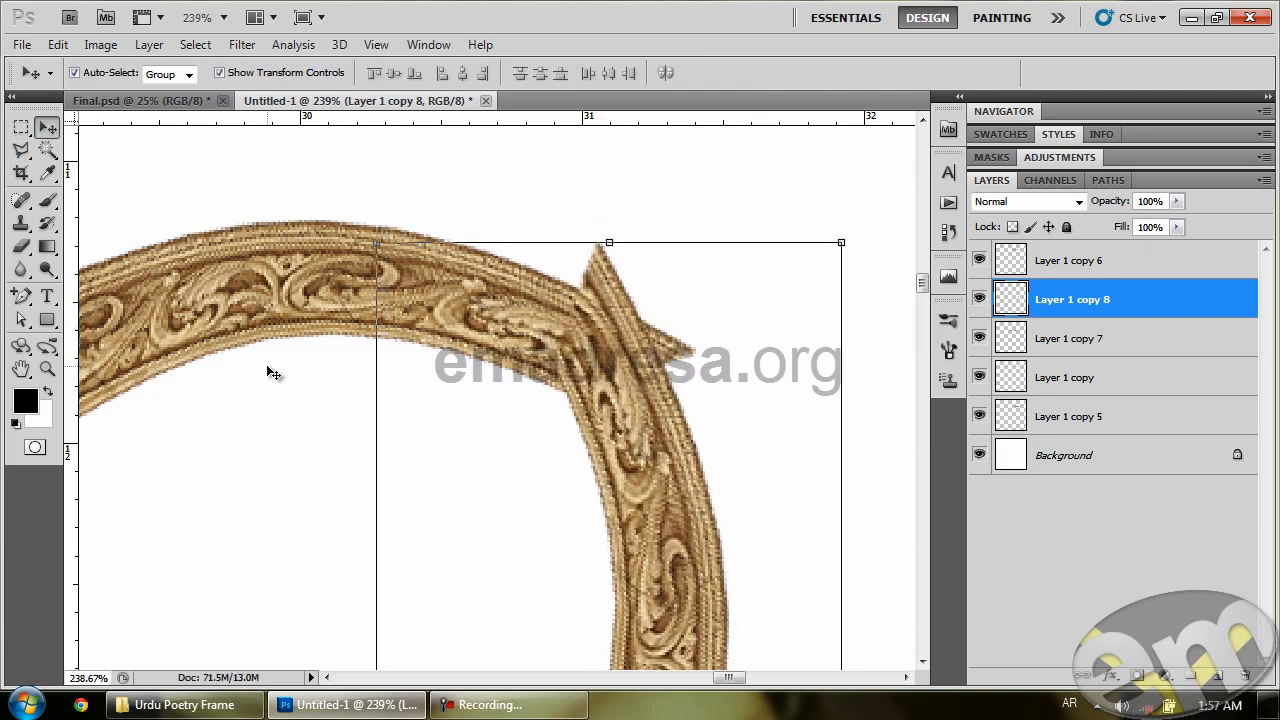
{"action": "left_click", "coordinate": [21, 149]}
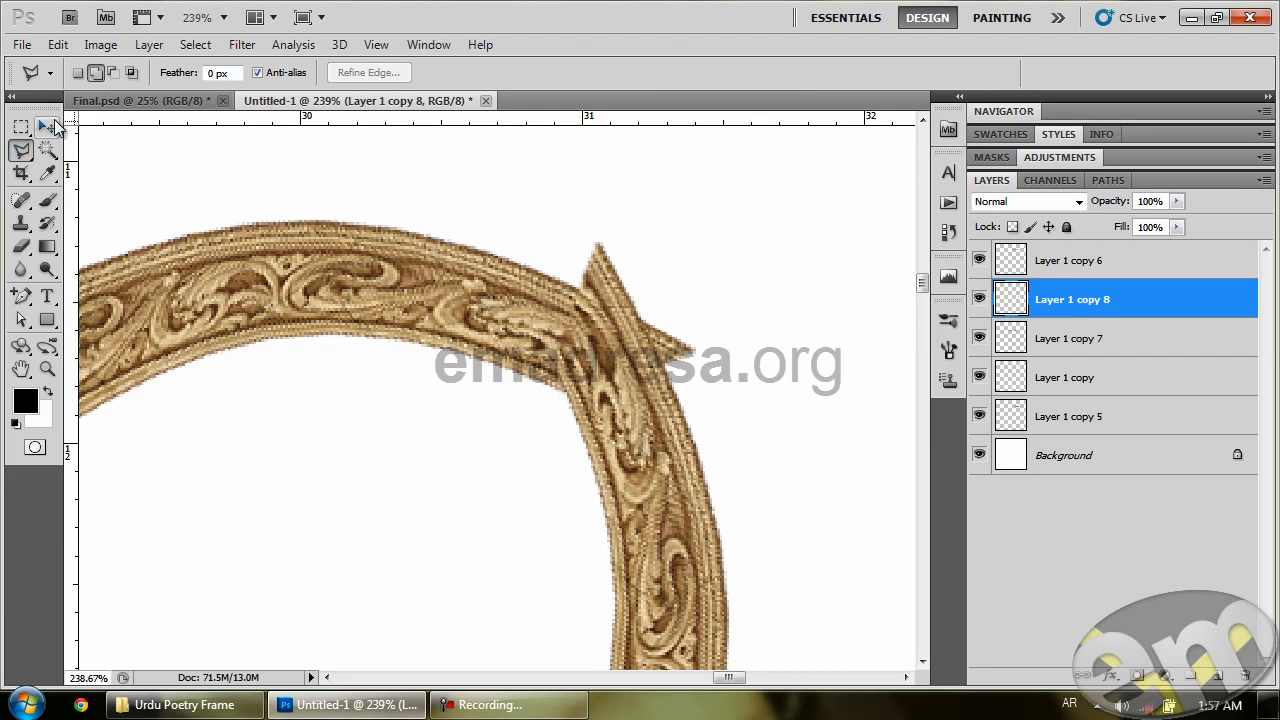
{"action": "left_click", "coordinate": [47, 126]}
{"action": "mouse_move", "coordinate": [639, 389]}
{"action": "left_mouse_down"}
{"action": "mouse_move", "coordinate": [652, 385]}
{"action": "mouse_move", "coordinate": [629, 388]}
{"action": "mouse_move", "coordinate": [639, 398]}
{"action": "left_mouse_up"}
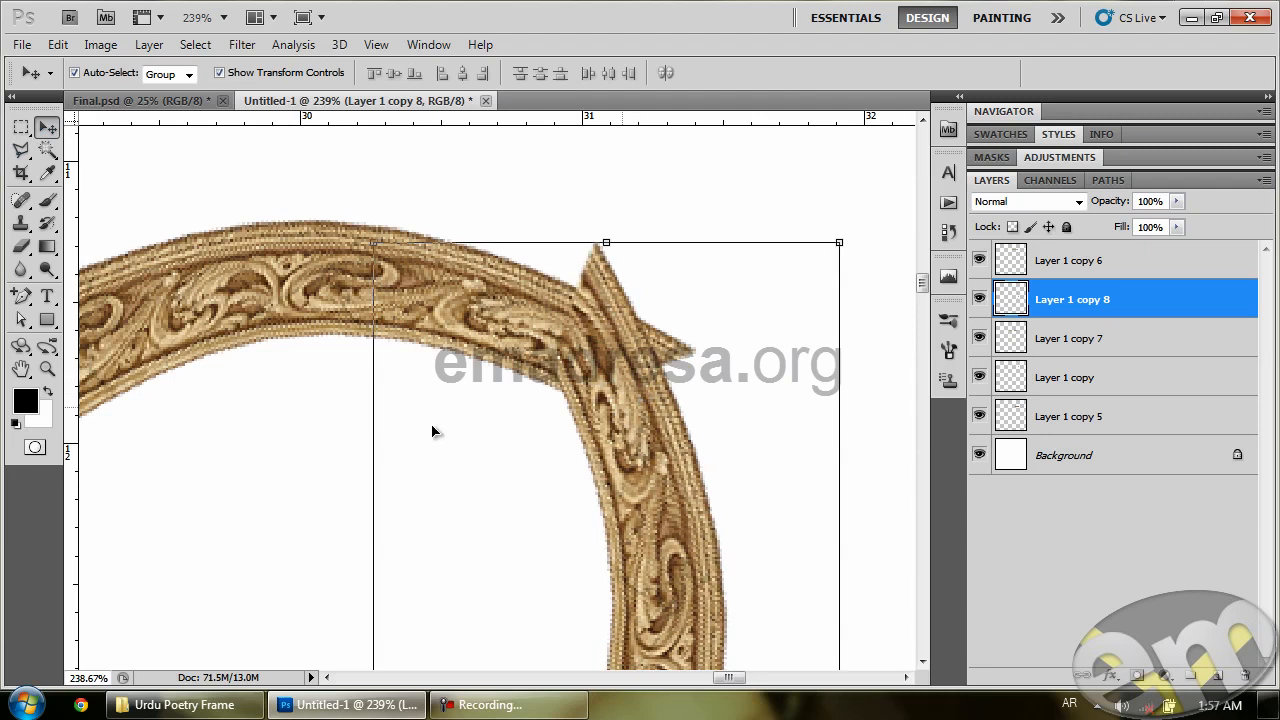
Cut the vertical piece's overlapping tip off along the upper-right corner's diagonal with a polygonal selection, and clear the selection.
{"action": "left_click", "coordinate": [21, 150]}
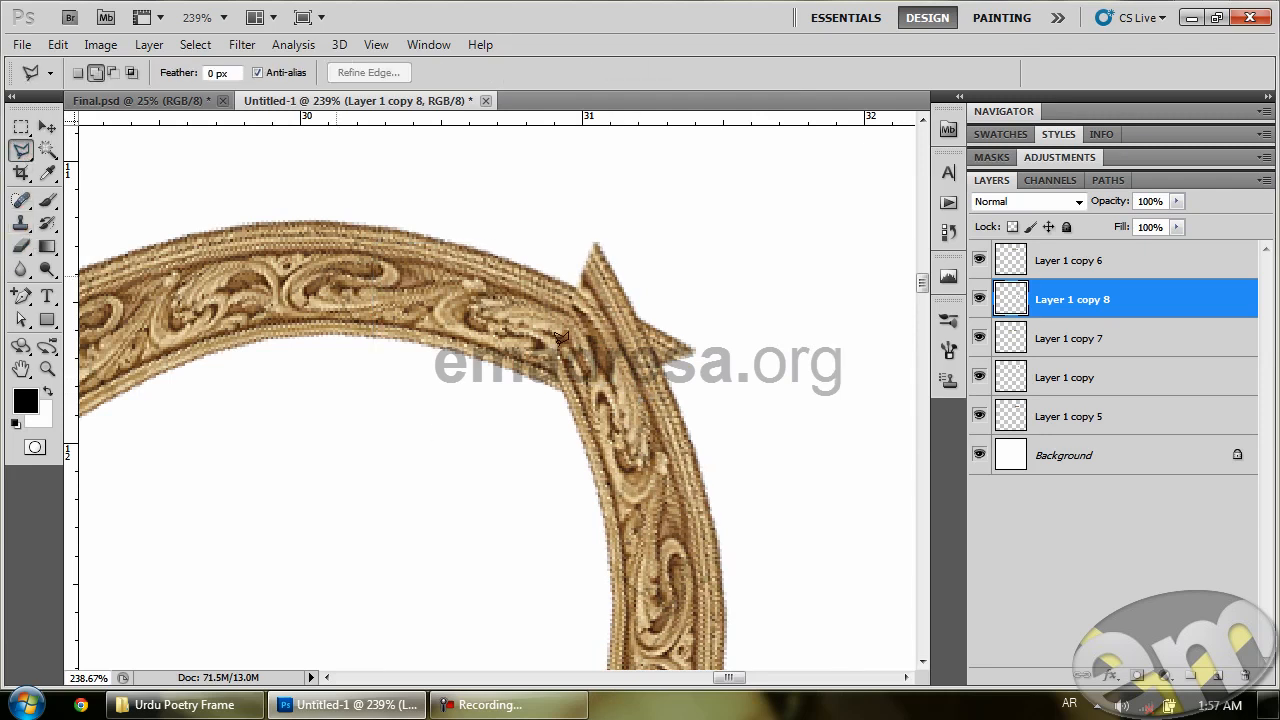
{"action": "left_click", "coordinate": [554, 401]}
{"action": "left_click", "coordinate": [701, 254]}
{"action": "left_click", "coordinate": [532, 194]}
{"action": "left_click", "coordinate": [432, 367]}
{"action": "left_click", "coordinate": [520, 436]}
{"action": "left_click", "coordinate": [555, 400]}
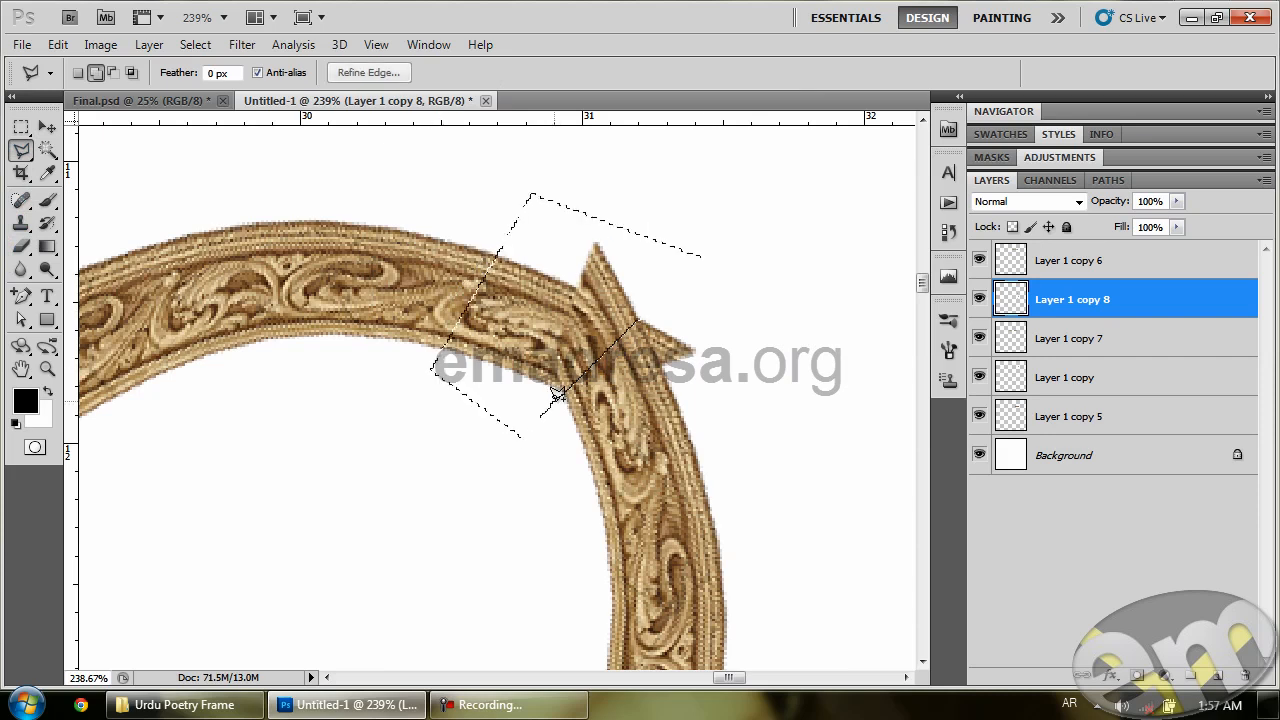
{"action": "key", "text": "Delete"}
{"action": "key", "text": "ctrl+d"}
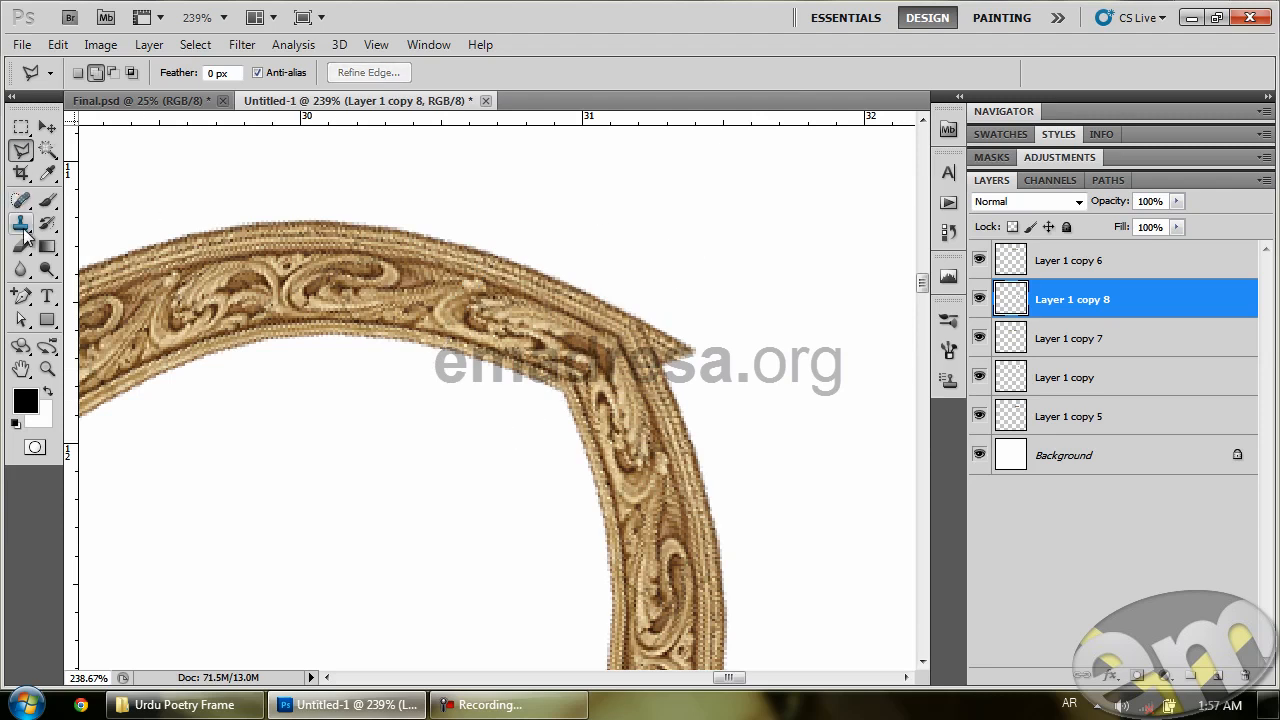
Erase the upper frame piece's pointed tip that protrudes beyond the vertical piece at the upper-right corner.
{"action": "left_click", "coordinate": [20, 246]}
{"action": "right_click", "coordinate": [415, 340]}
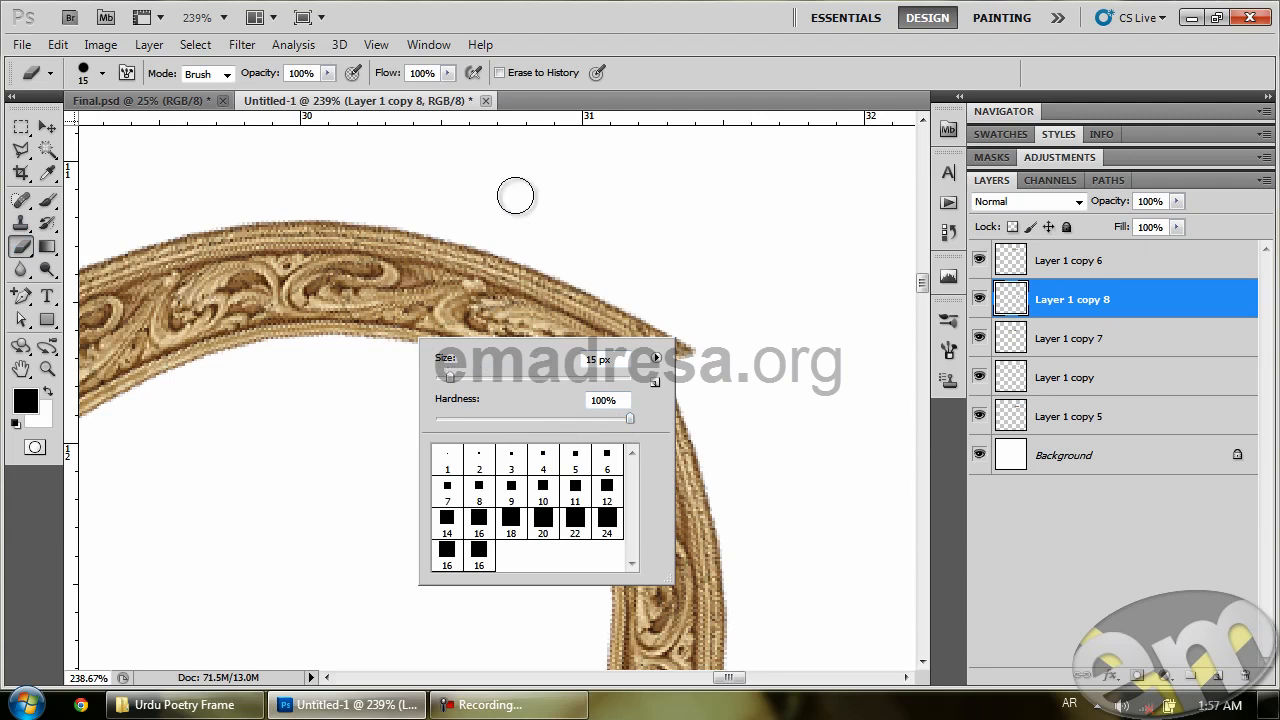
{"action": "left_click", "coordinate": [707, 352]}
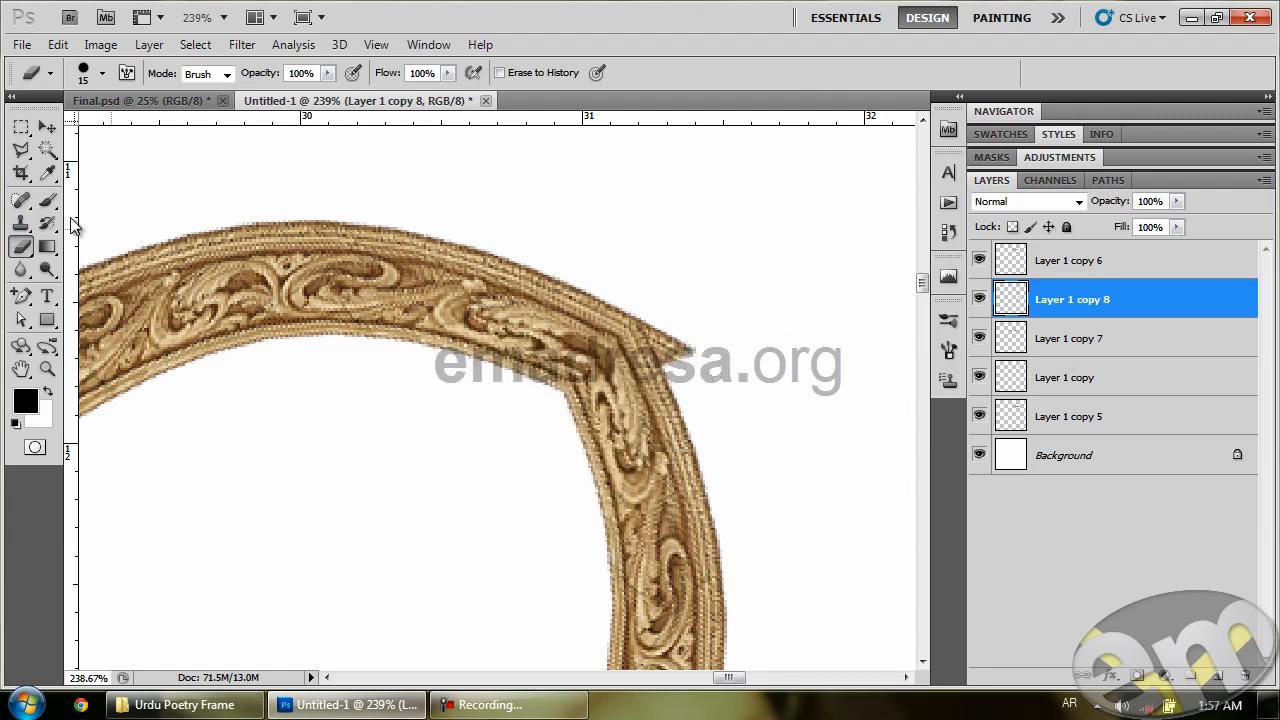
{"action": "left_click", "coordinate": [47, 126]}
{"action": "left_click", "coordinate": [296, 241]}
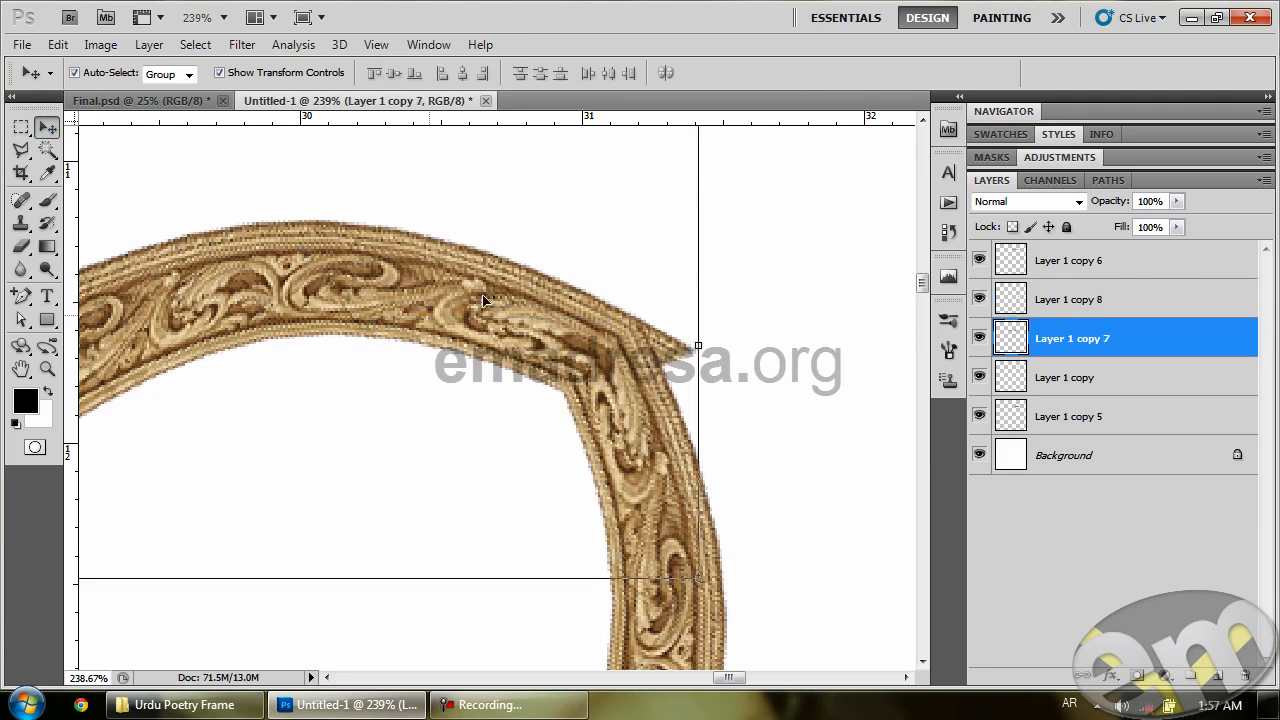
{"action": "left_click", "coordinate": [47, 201]}
{"action": "left_click", "coordinate": [21, 247]}
{"action": "left_click_drag", "start_coordinate": [678, 358], "coordinate": [663, 321]}
{"action": "left_click", "coordinate": [660, 322]}
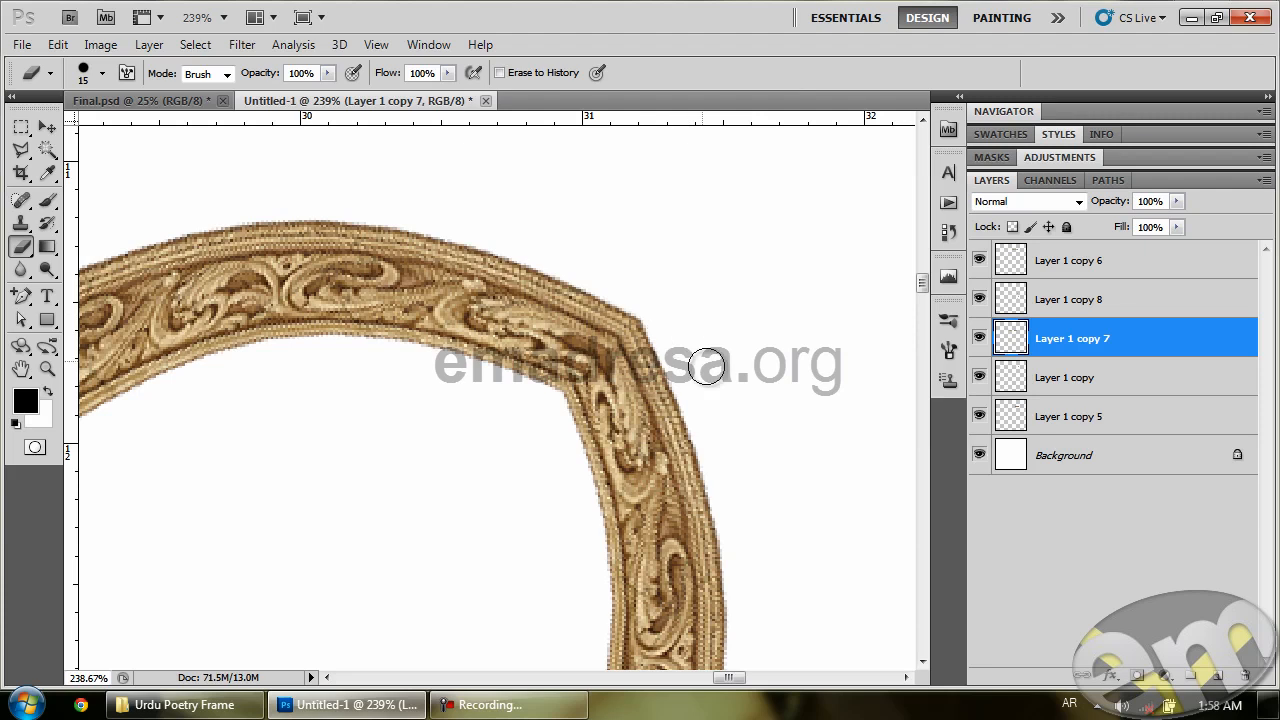
Merge the upper frame piece and the vertical piece into a single layer.
{"action": "left_click_drag", "start_coordinate": [246, 382], "coordinate": [563, 291]}
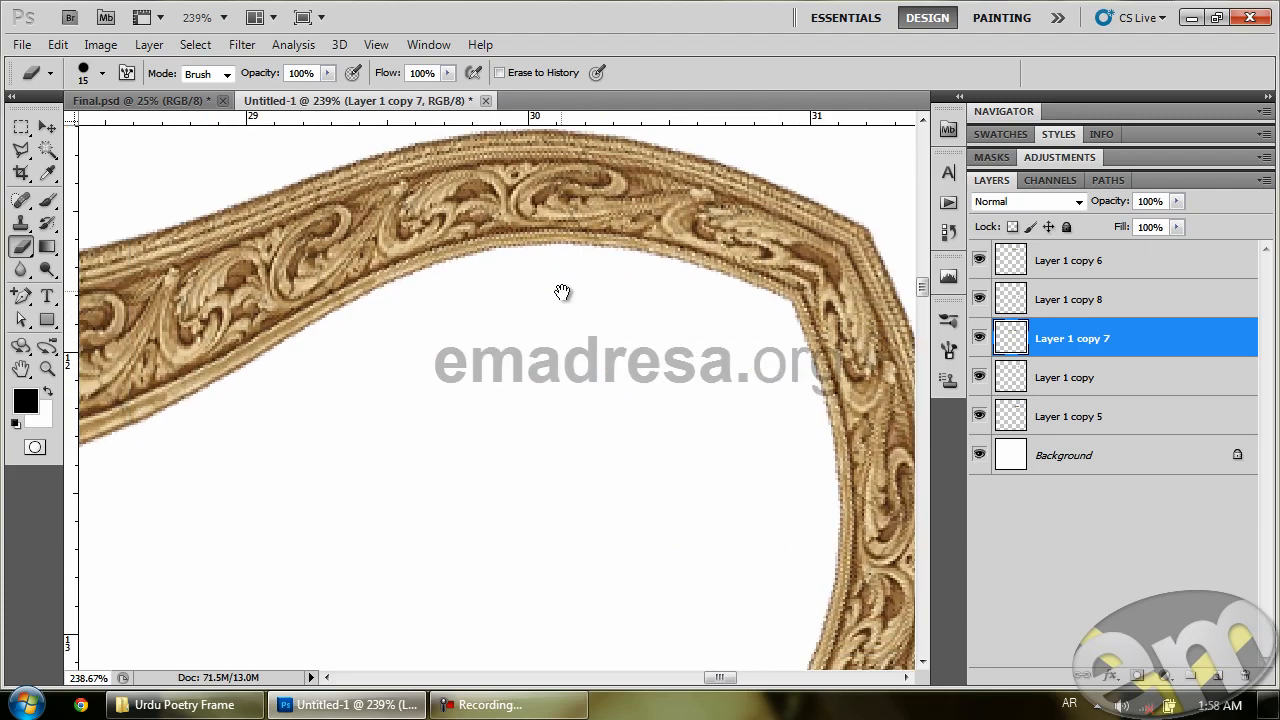
{"action": "left_click", "coordinate": [48, 367]}
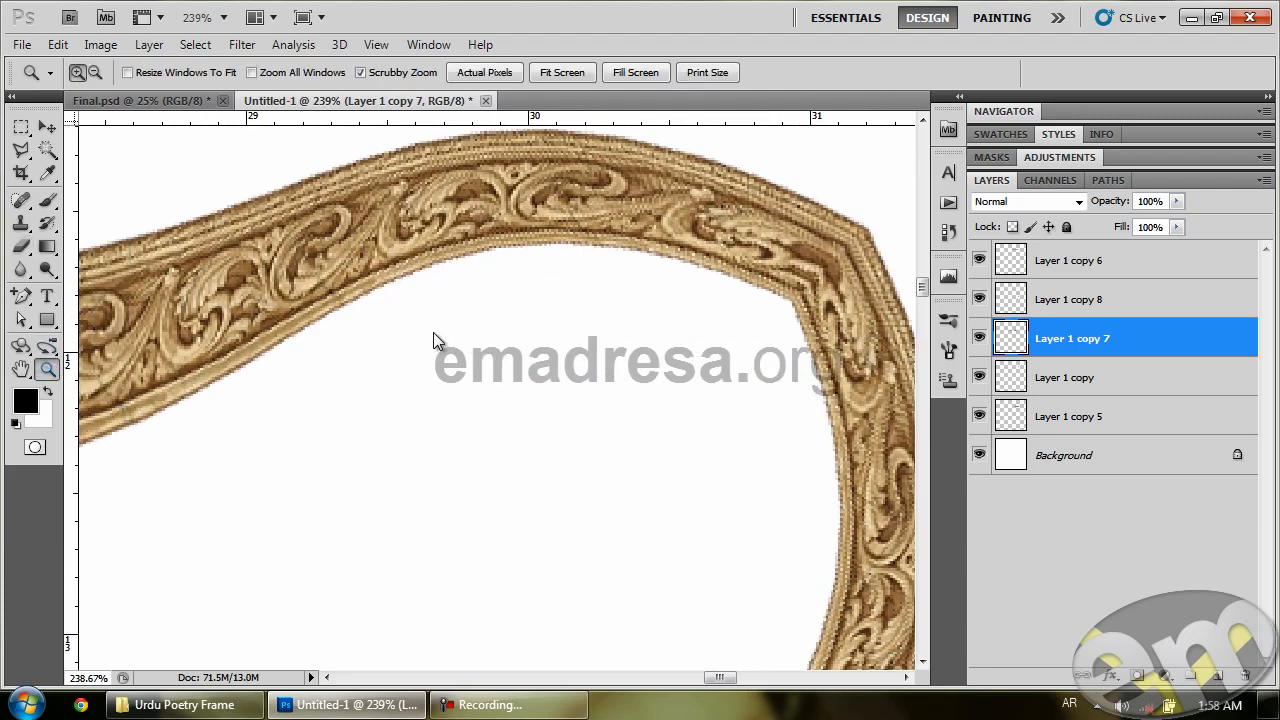
{"action": "left_click", "coordinate": [498, 72]}
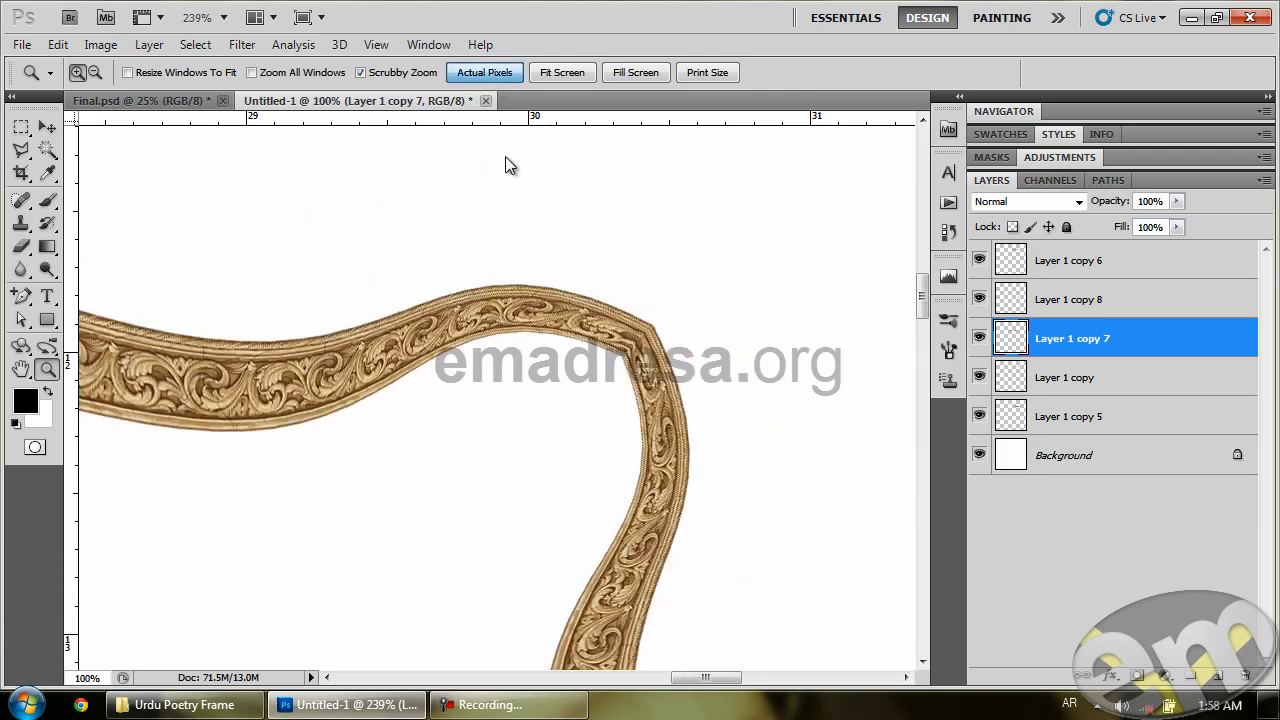
{"action": "left_click", "coordinate": [47, 127]}
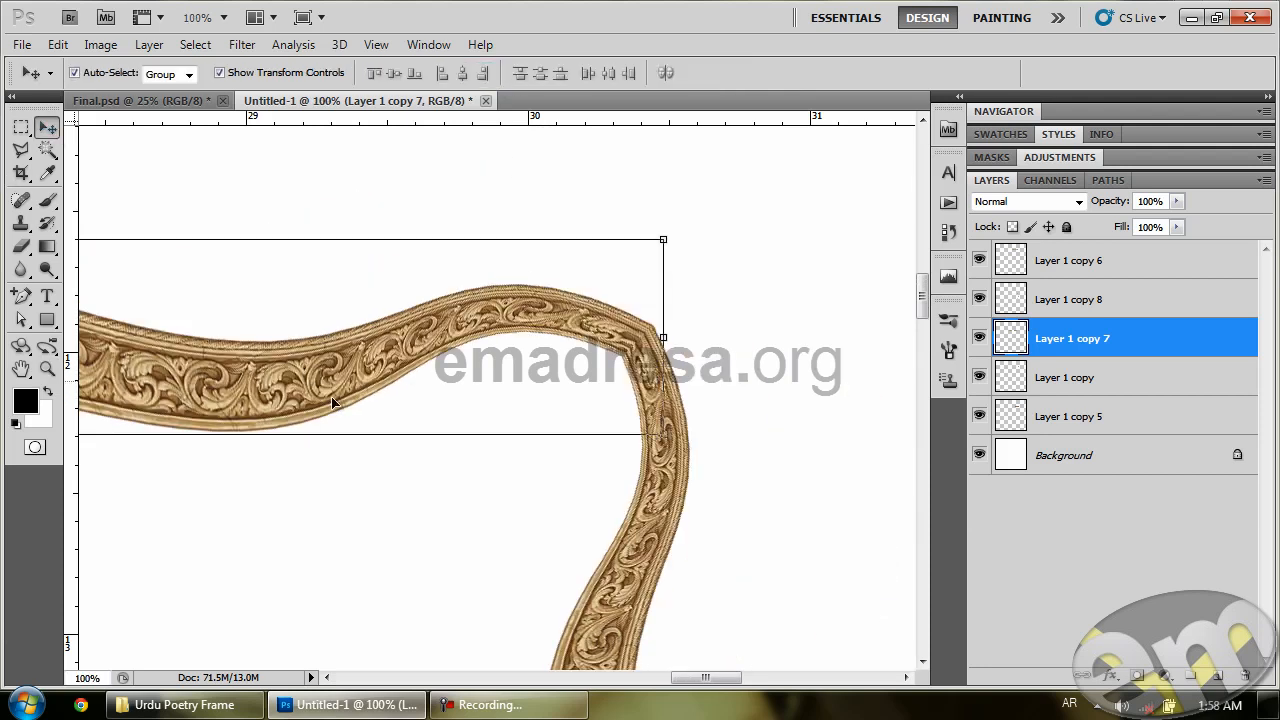
{"action": "left_click", "coordinate": [641, 568], "text": "shift"}
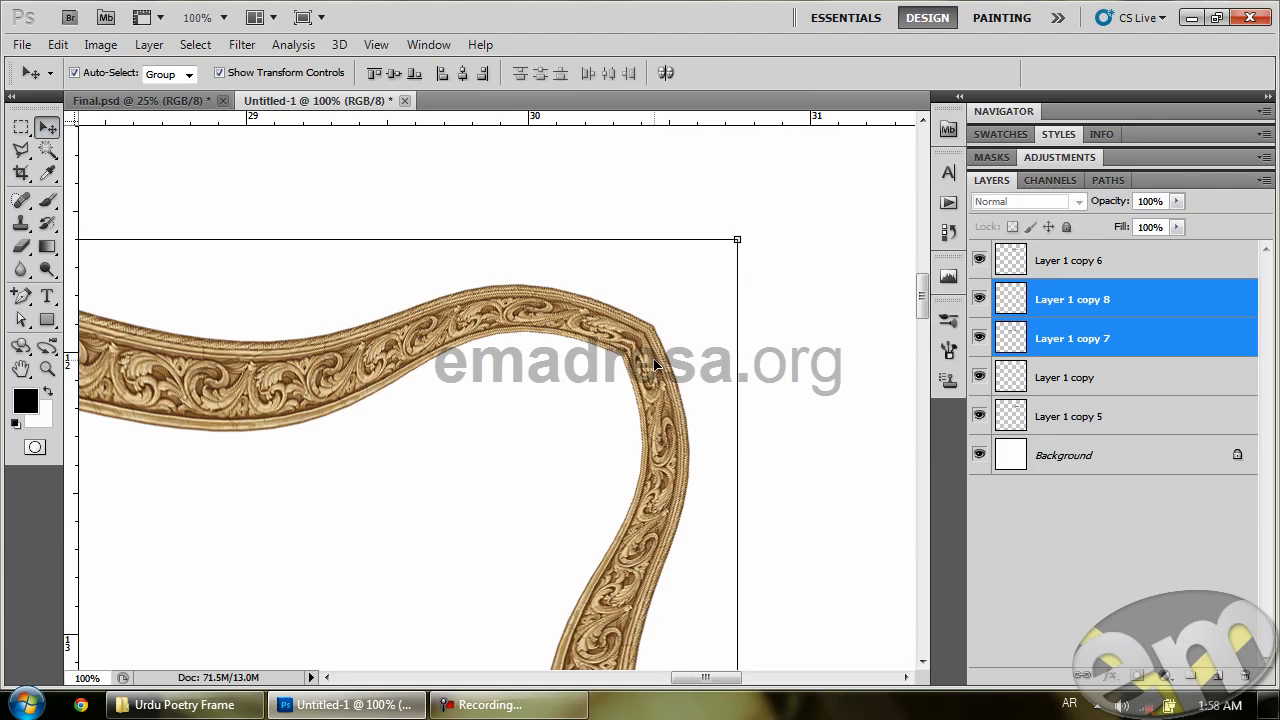
{"action": "key", "text": "ctrl+e"}
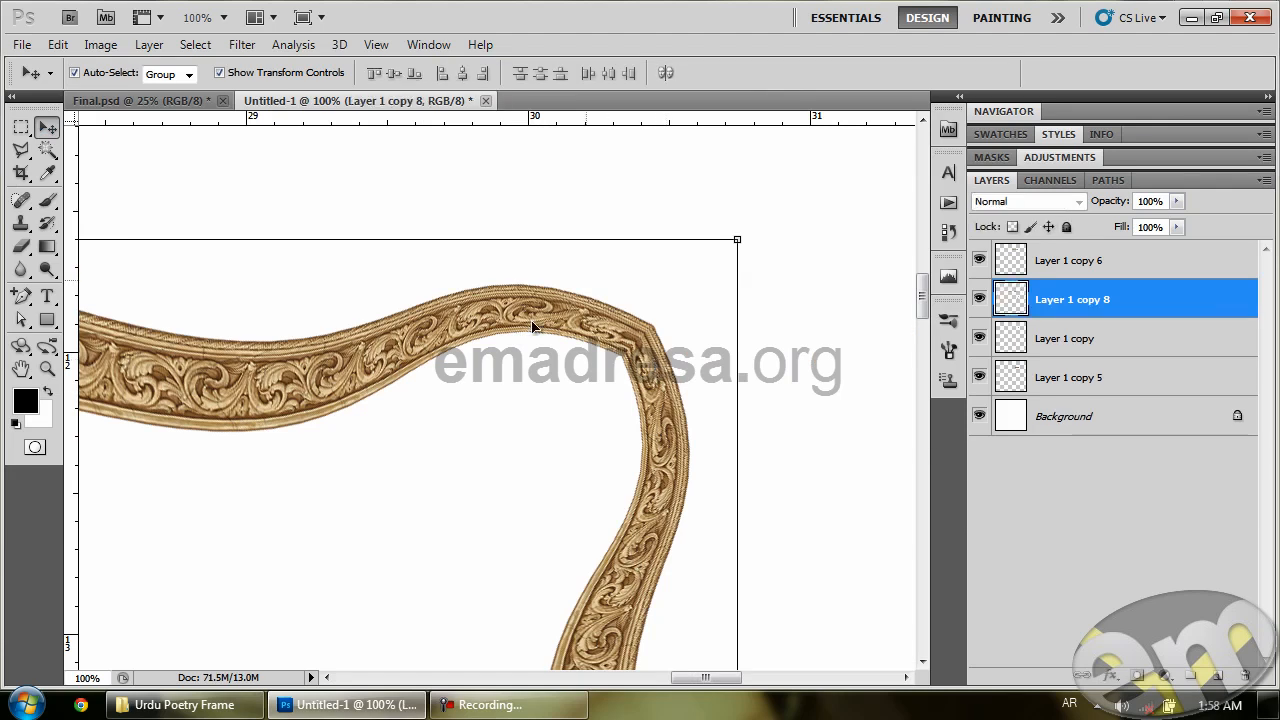
Duplicate the merged L-shaped frame half and place the copy below and to the left of the original.
{"action": "left_click", "coordinate": [47, 369]}
{"action": "left_click_drag", "start_coordinate": [400, 431], "coordinate": [635, 215]}
{"action": "left_click_drag", "start_coordinate": [591, 349], "coordinate": [514, 297]}
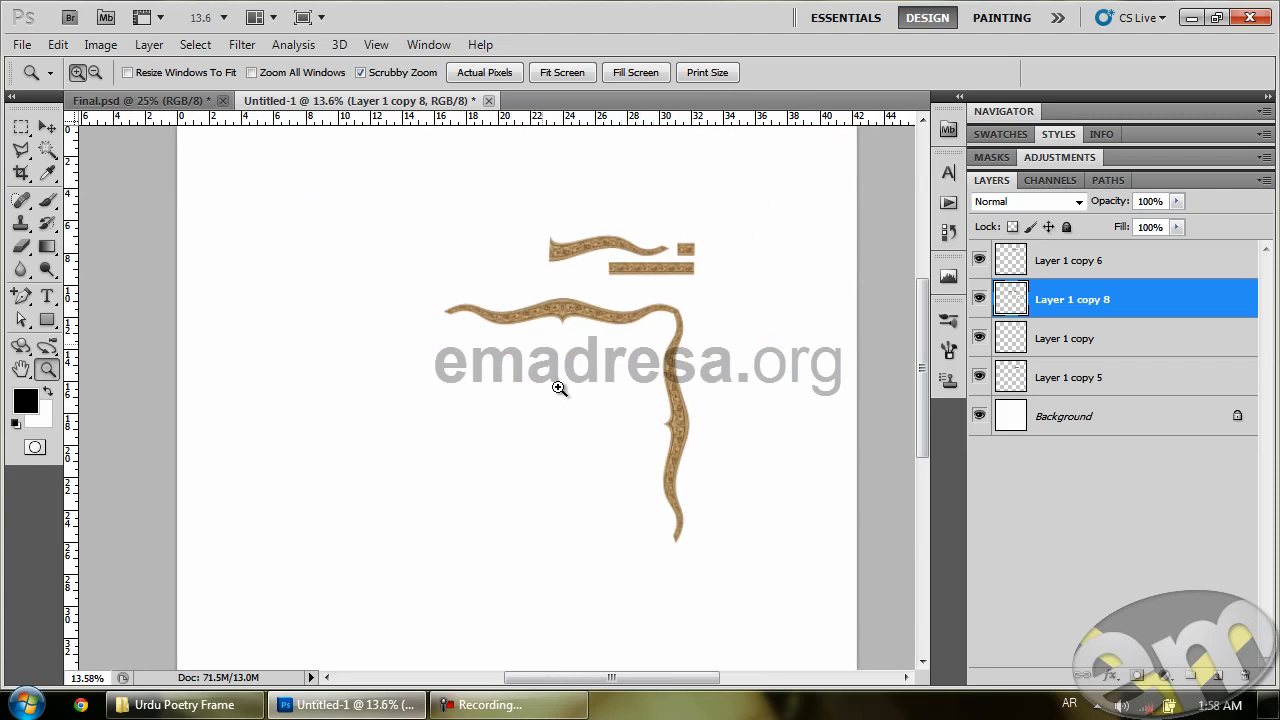
{"action": "left_click", "coordinate": [47, 127]}
{"action": "left_click", "coordinate": [305, 240]}
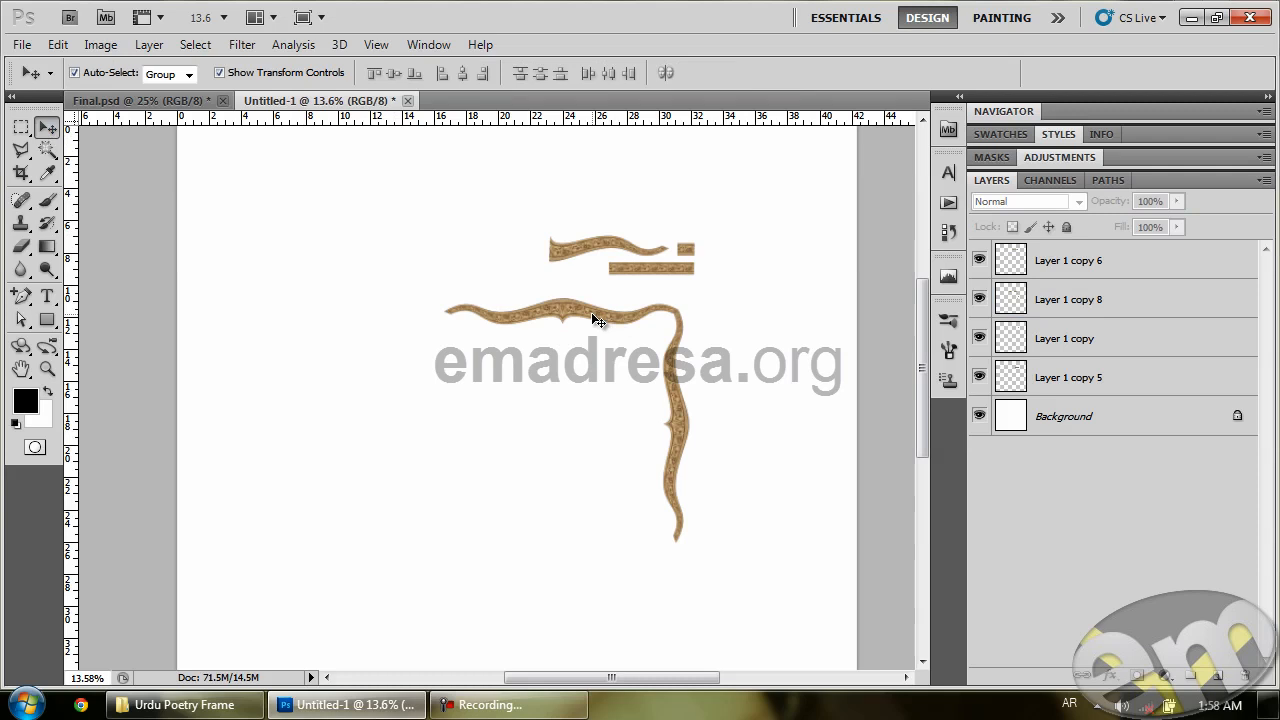
{"action": "left_click_drag", "start_coordinate": [592, 313], "coordinate": [449, 430], "text": "alt"}
Flip the copied frame half horizontally and vertically, and move it against the original half to close the frame.
{"action": "left_click", "coordinate": [57, 44]}
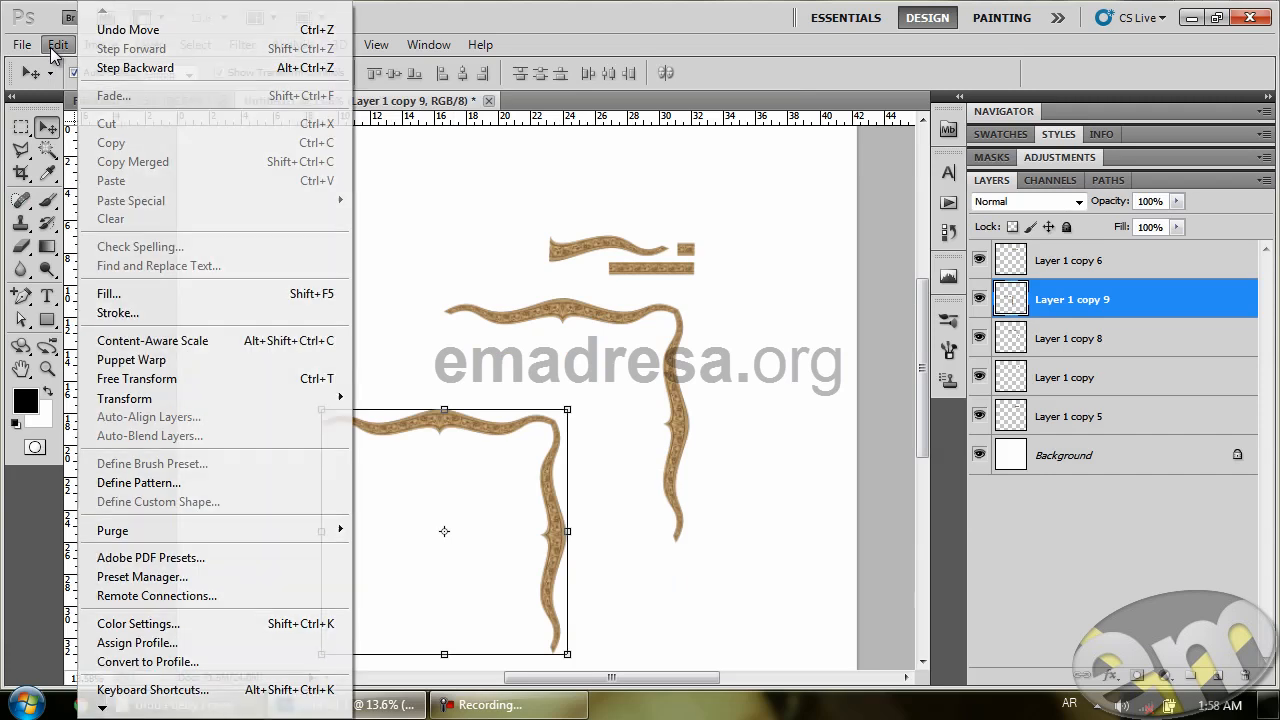
{"action": "mouse_move", "coordinate": [286, 396]}
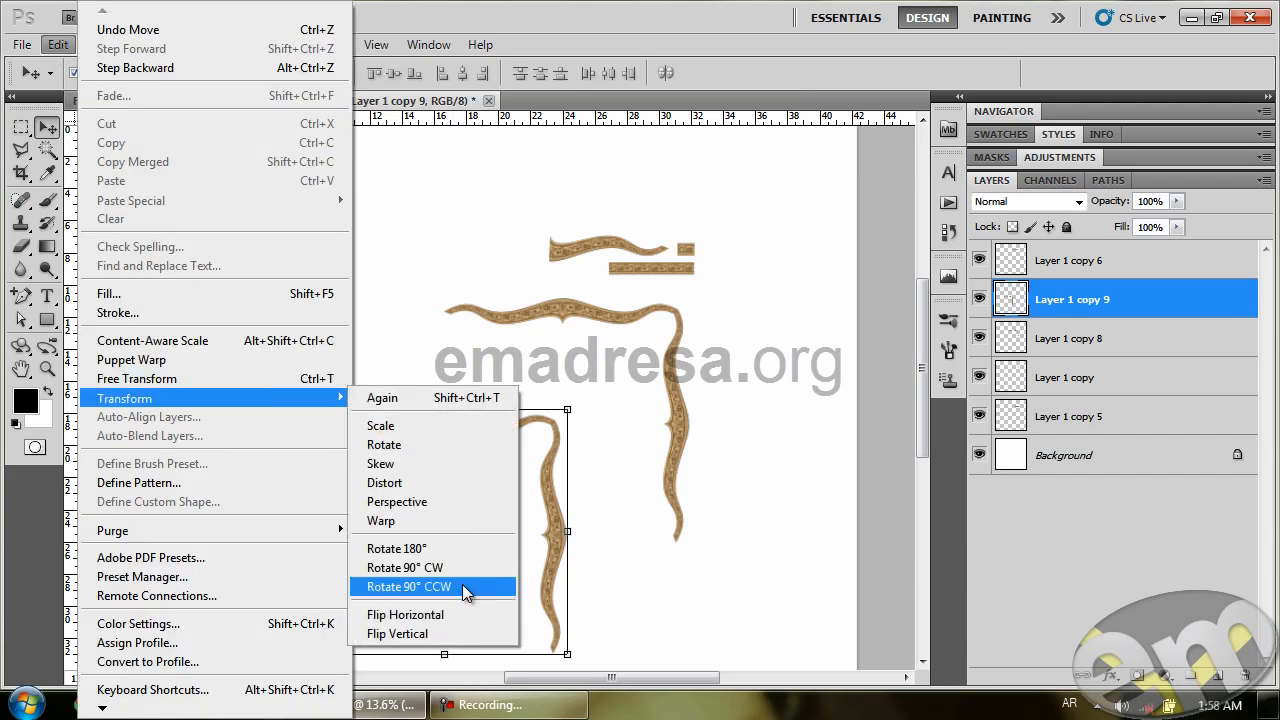
{"action": "left_click", "coordinate": [458, 620]}
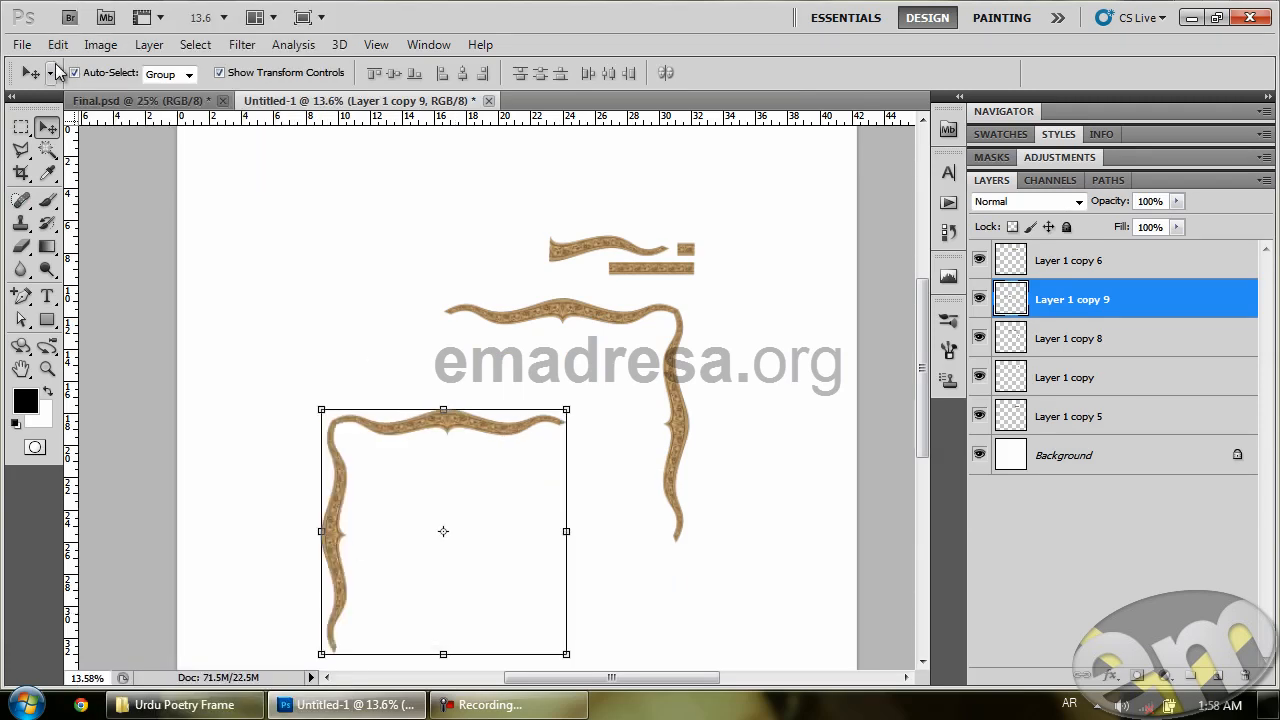
{"action": "left_click", "coordinate": [58, 44]}
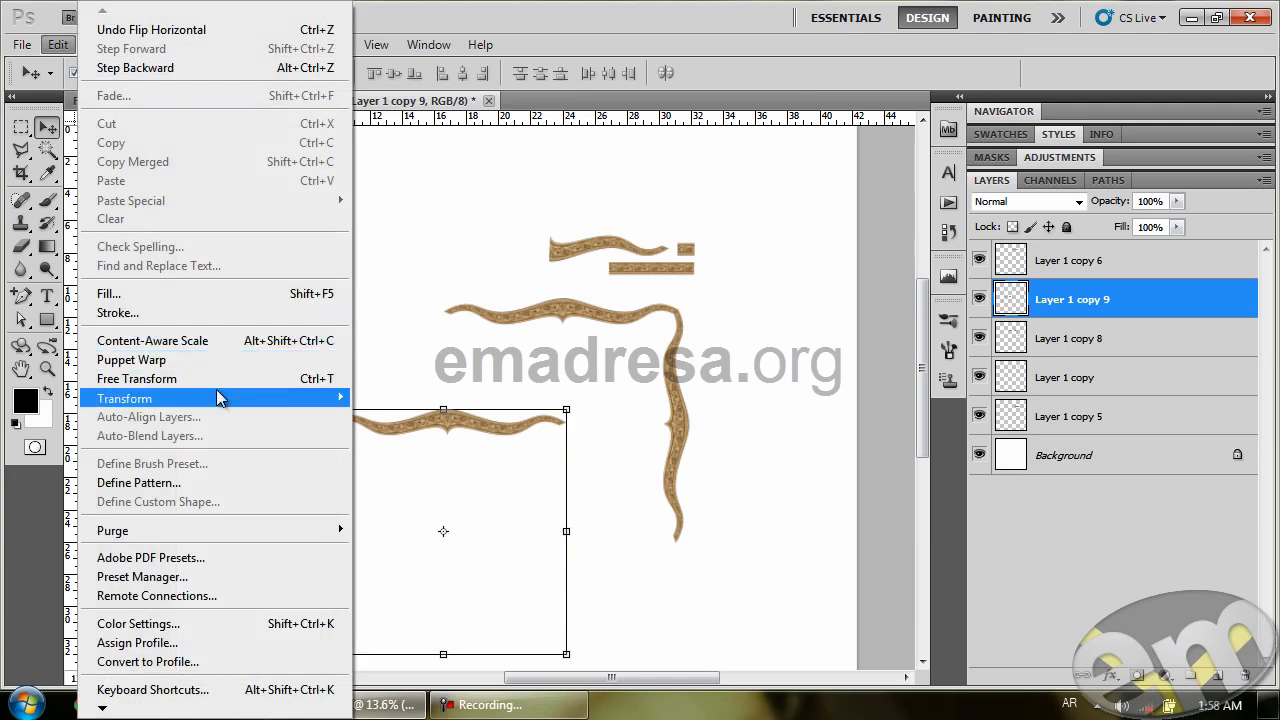
{"action": "mouse_move", "coordinate": [216, 393]}
{"action": "left_click", "coordinate": [398, 634]}
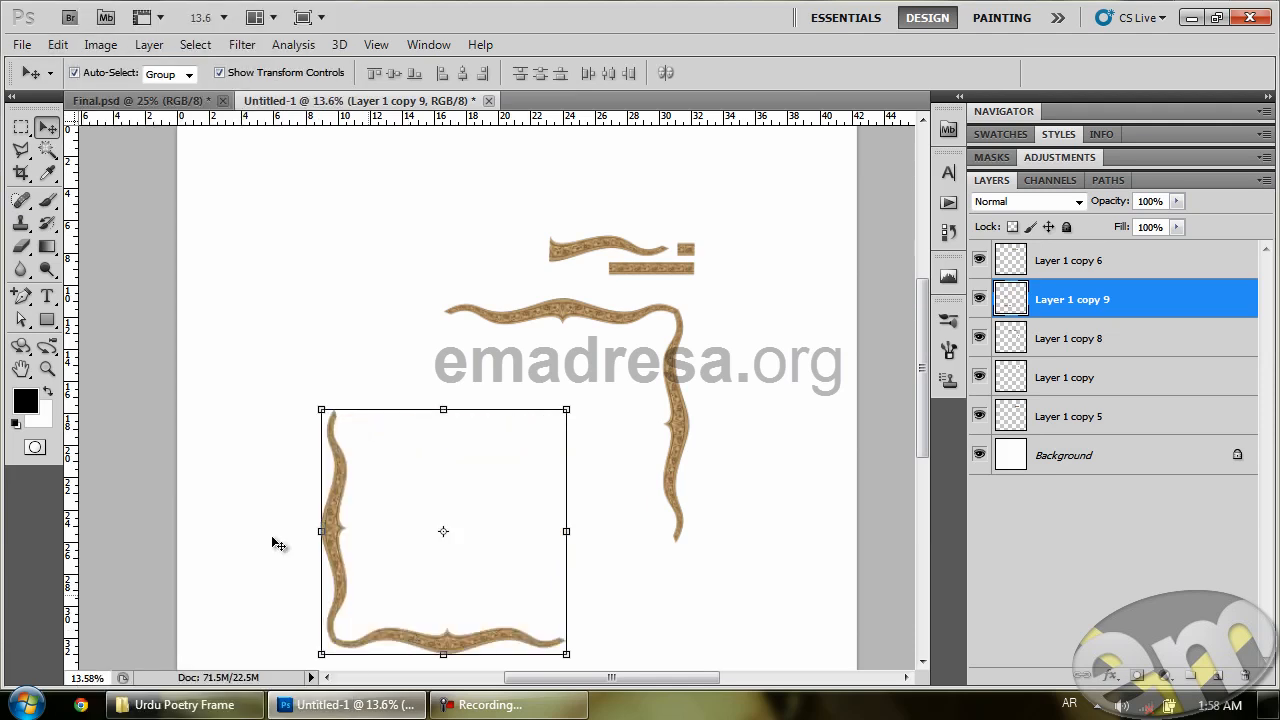
{"action": "left_click", "coordinate": [368, 526]}
{"action": "left_click_drag", "start_coordinate": [338, 529], "coordinate": [458, 433]}
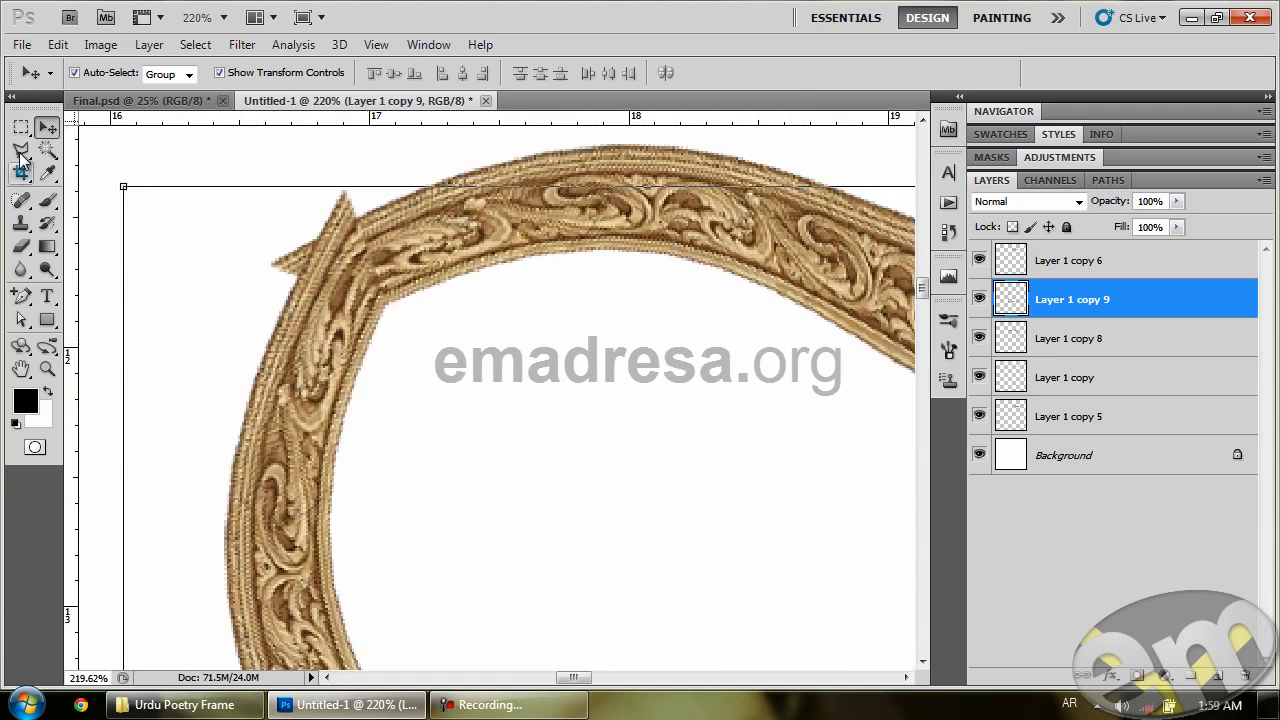
Cut the left side's overlapping tip off along the upper-left corner's diagonal with a polygonal selection, and clear the selection.
{"action": "key", "text": "l"}
{"action": "left_click", "coordinate": [398, 318]}
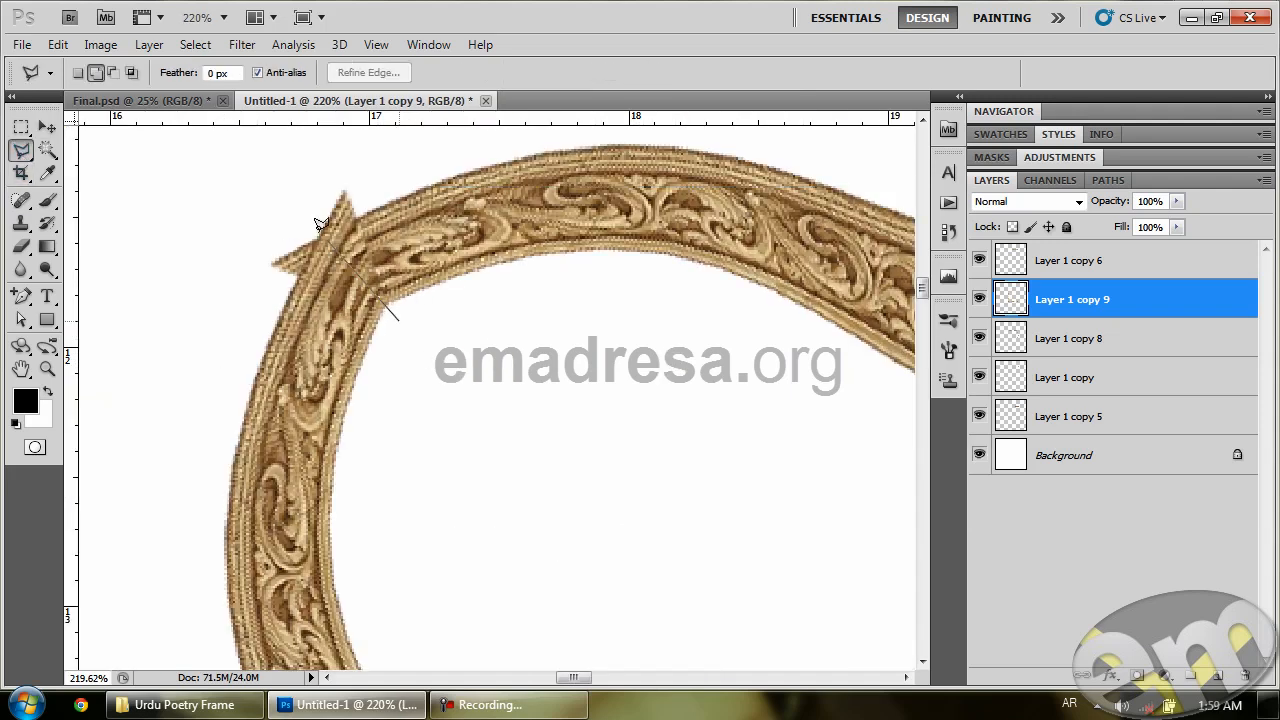
{"action": "left_click", "coordinate": [297, 192]}
{"action": "left_click", "coordinate": [380, 155]}
{"action": "left_click", "coordinate": [524, 330]}
{"action": "left_click", "coordinate": [432, 349]}
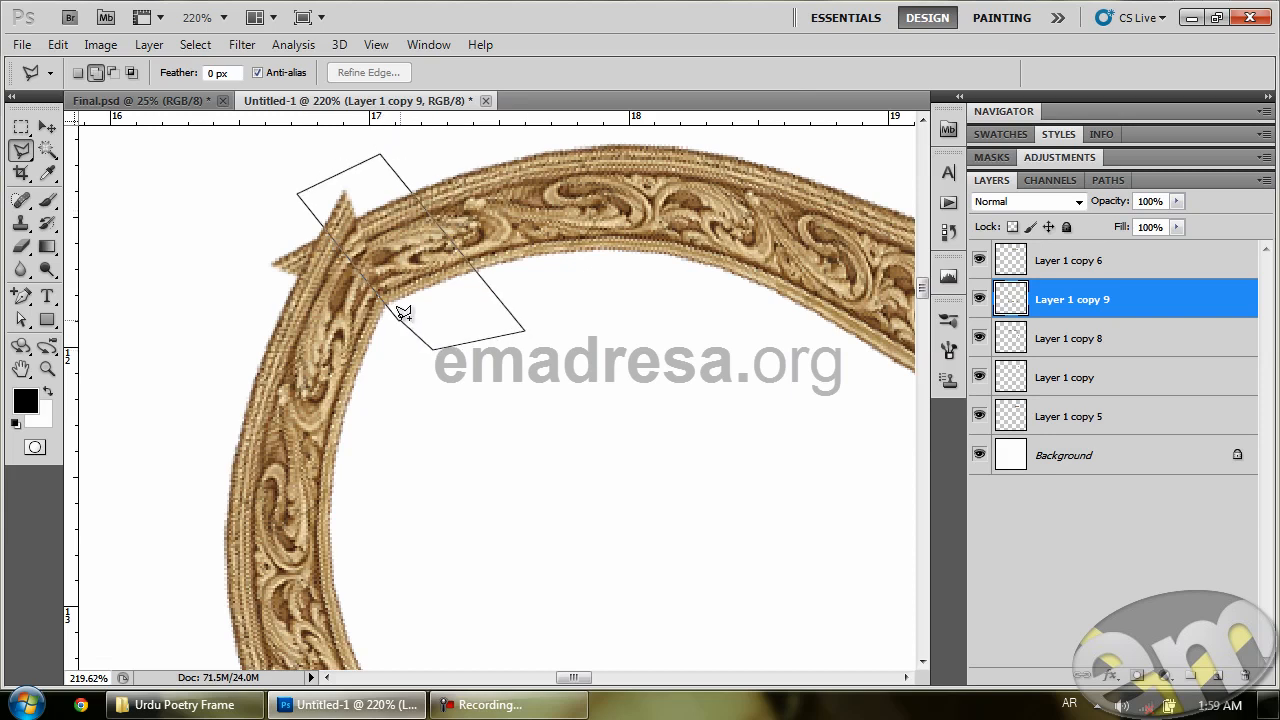
{"action": "left_click", "coordinate": [401, 314]}
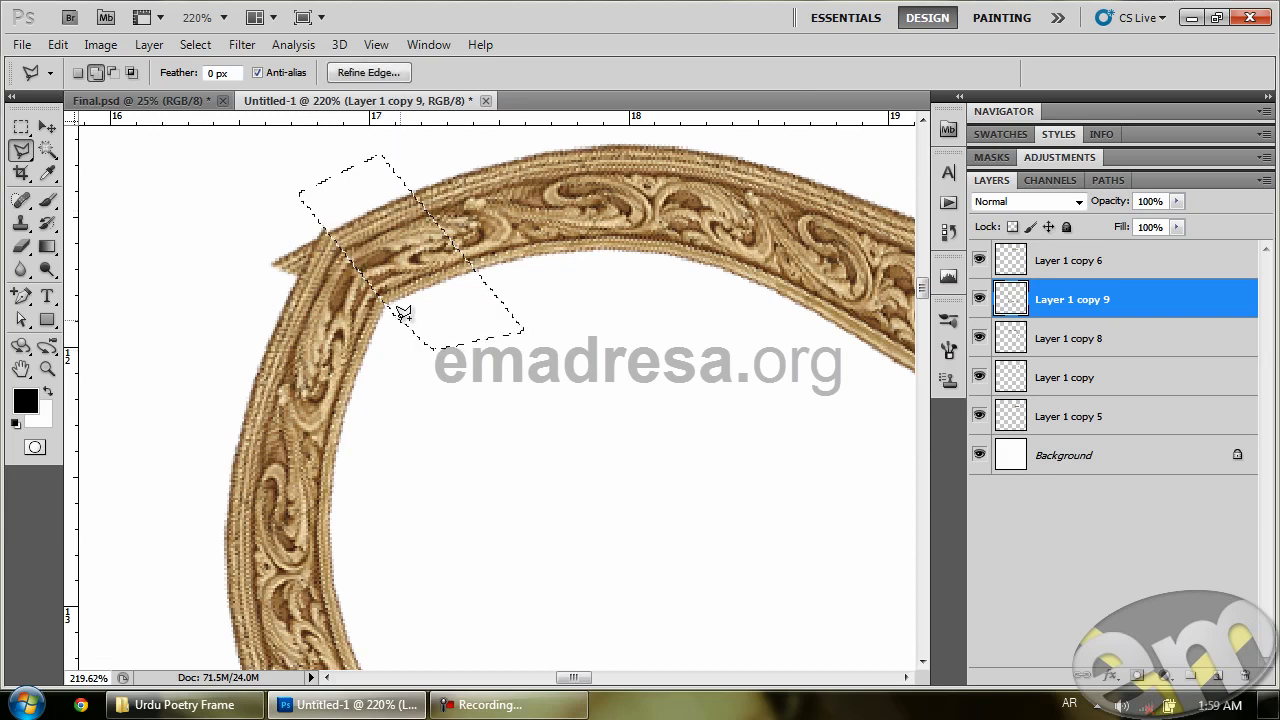
{"action": "key", "text": "Delete"}
{"action": "key", "text": "ctrl+d"}
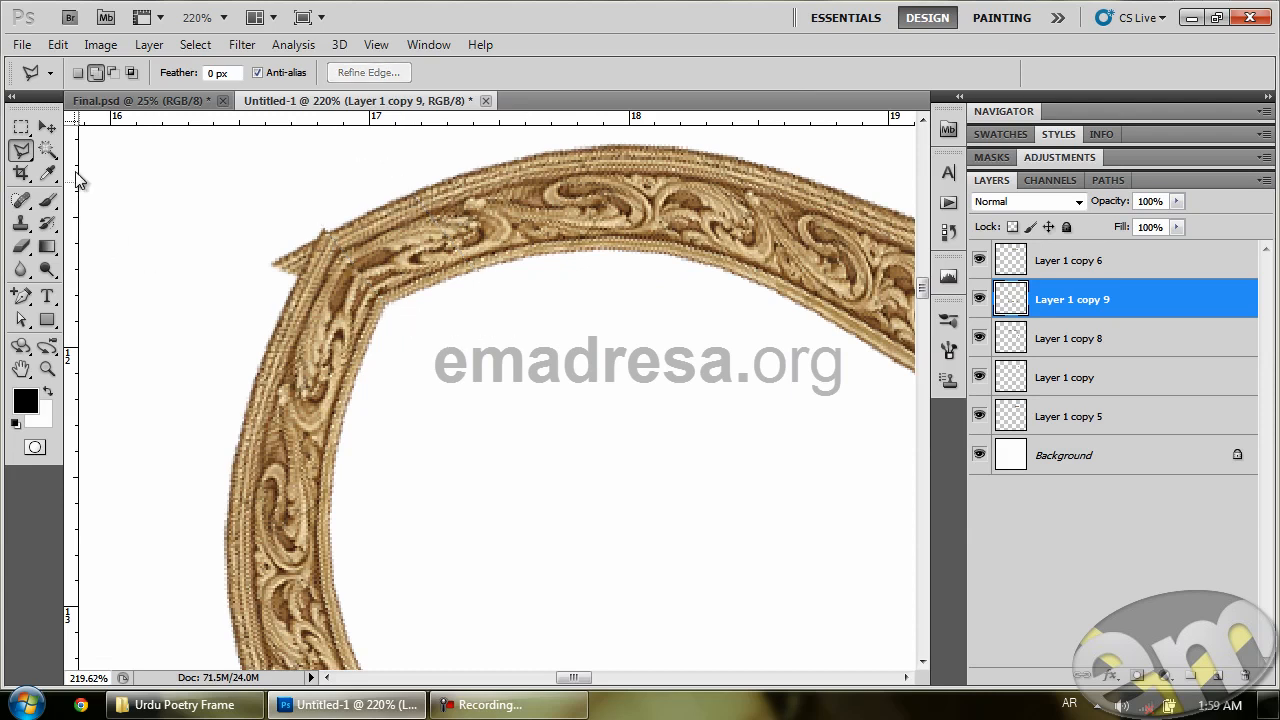
Nudge the flipped frame half slightly right and down to line up the borders at the upper-left corner.
{"action": "left_click", "coordinate": [46, 128]}
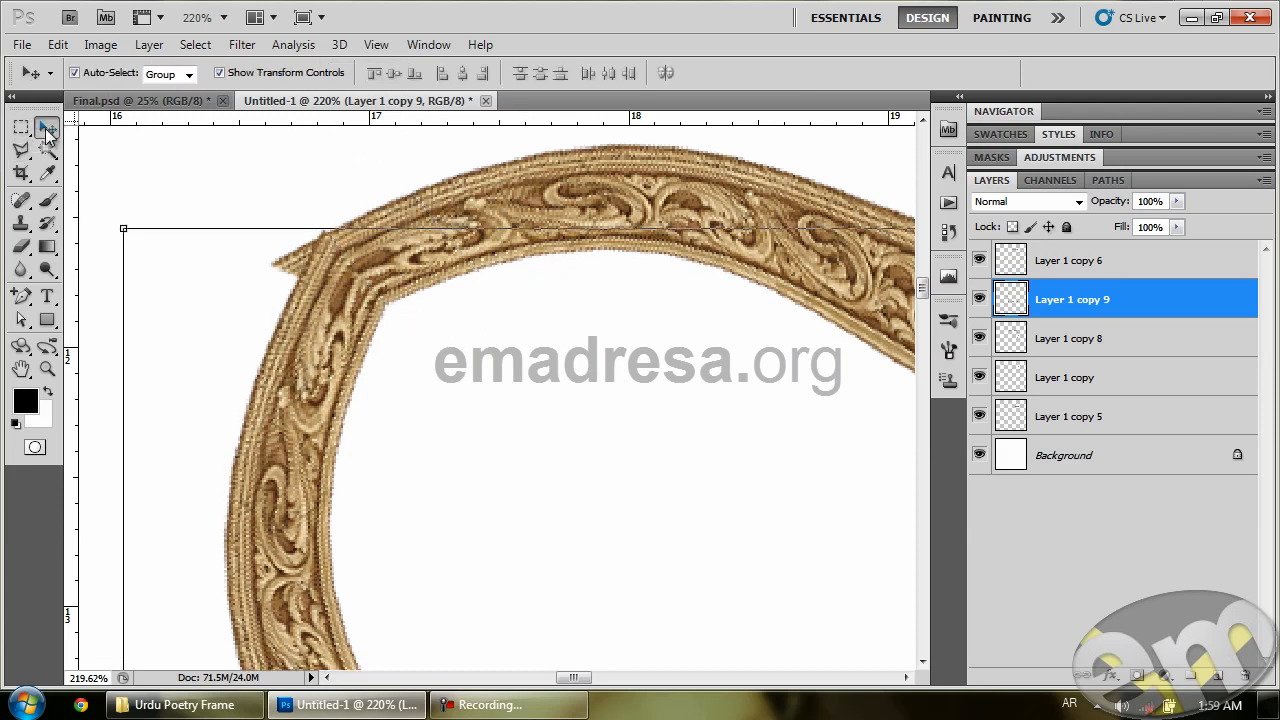
{"action": "key", "text": "Right"}
{"action": "key", "text": "Down"}
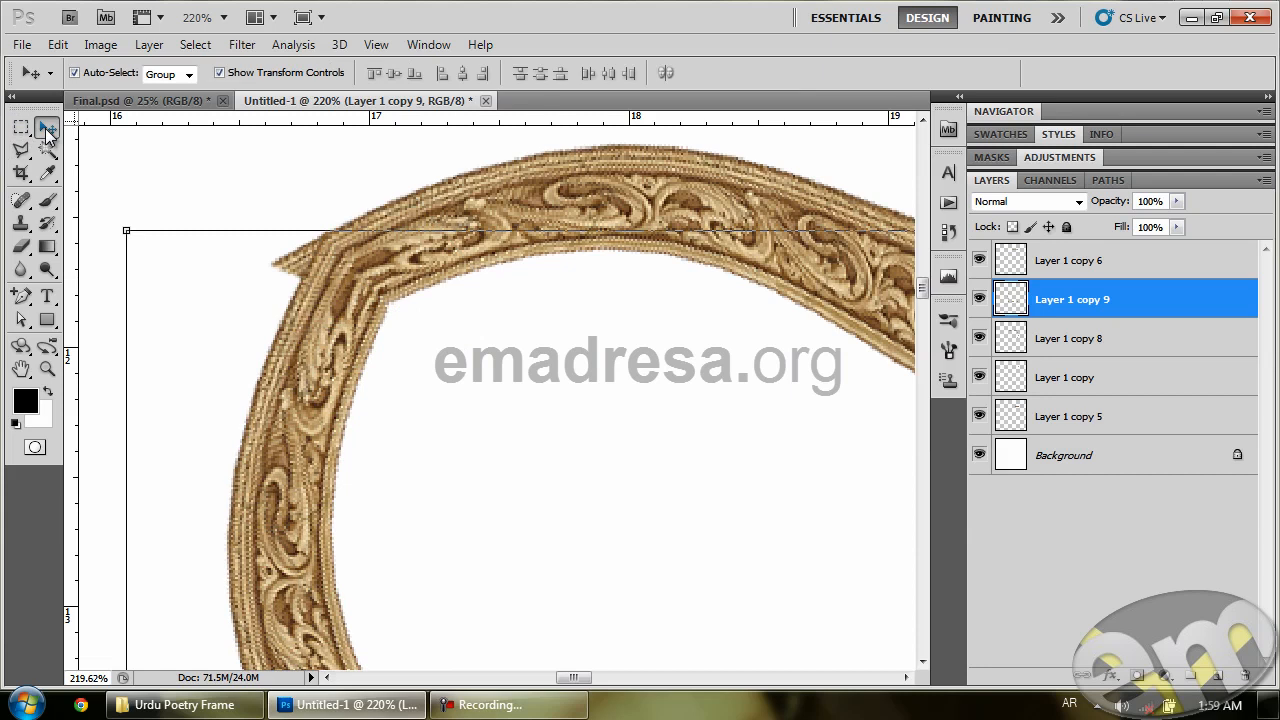
Erase the upper side's pointed tip that protrudes beyond the left side at the upper-left corner.
{"action": "left_click", "coordinate": [355, 215]}
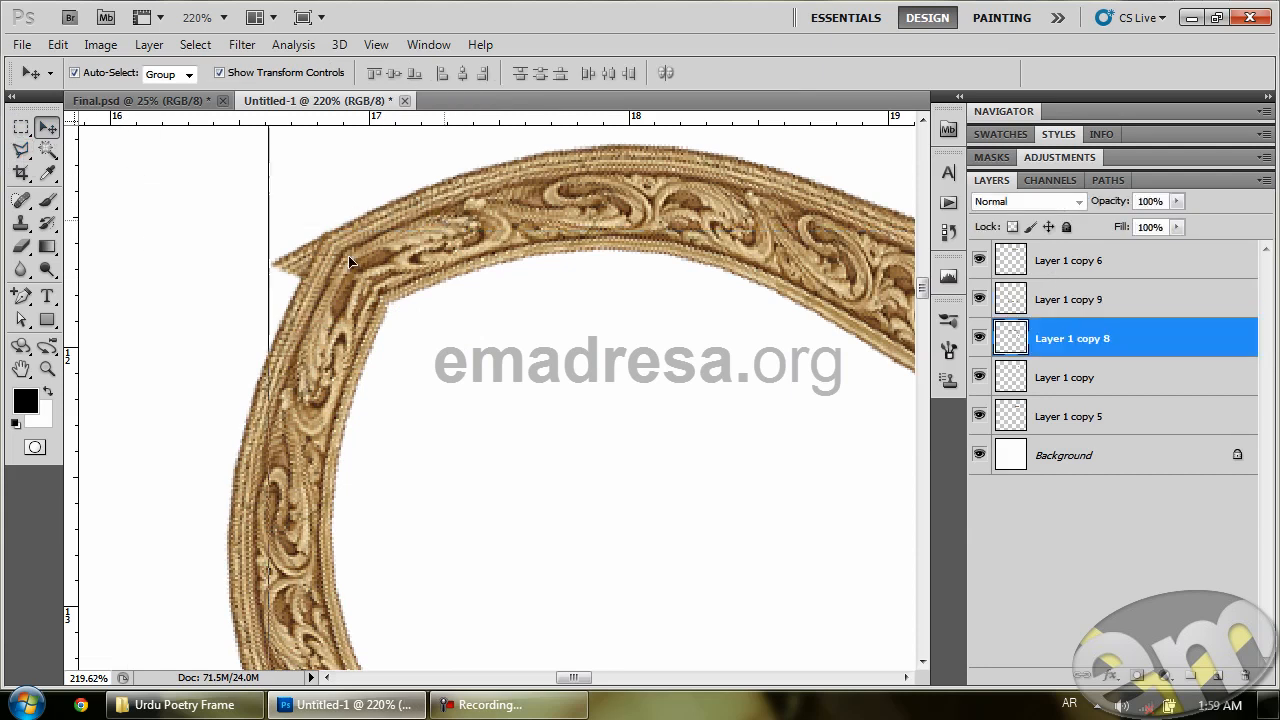
{"action": "left_click", "coordinate": [23, 250]}
{"action": "mouse_move", "coordinate": [274, 249]}
{"action": "left_mouse_down"}
{"action": "mouse_move", "coordinate": [274, 271]}
{"action": "mouse_move", "coordinate": [293, 270]}
{"action": "mouse_move", "coordinate": [309, 214]}
{"action": "mouse_move", "coordinate": [313, 227]}
{"action": "left_mouse_up"}
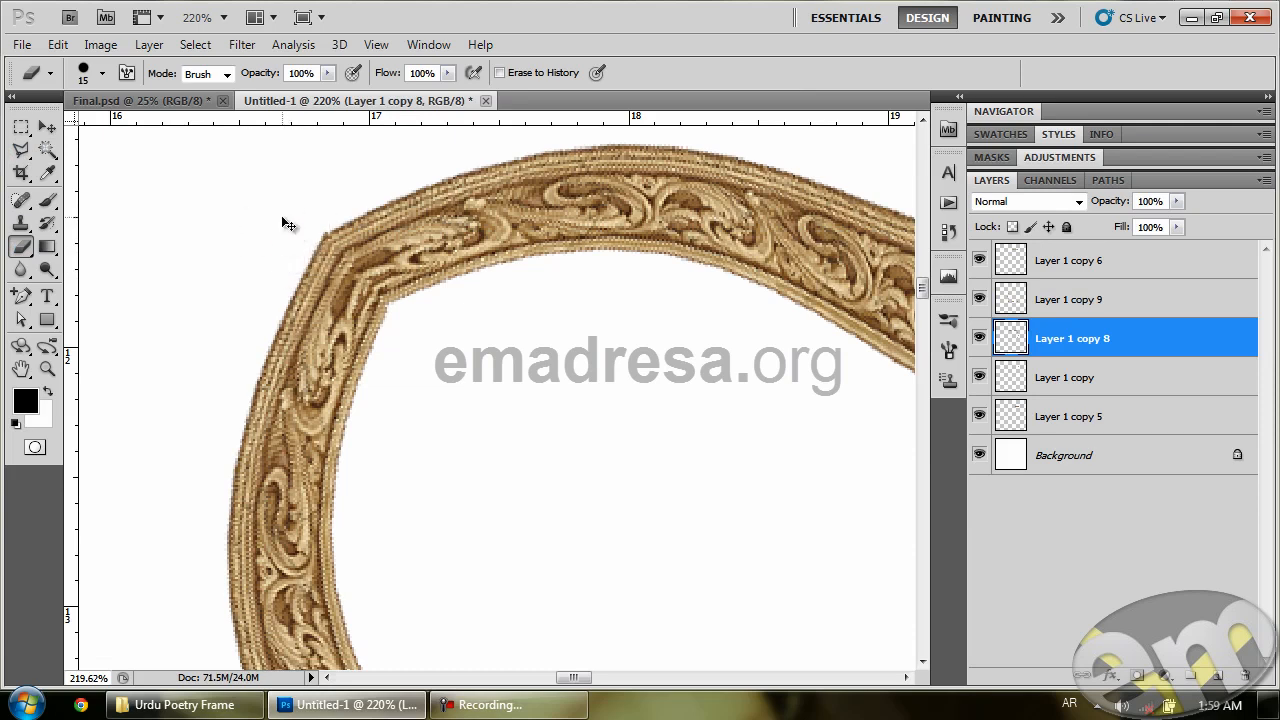
Cut the bottom side's overlapping tip off along the lower-right corner's diagonal on Layer 1 copy 9, and clear the selection.
{"action": "left_click", "coordinate": [47, 368]}
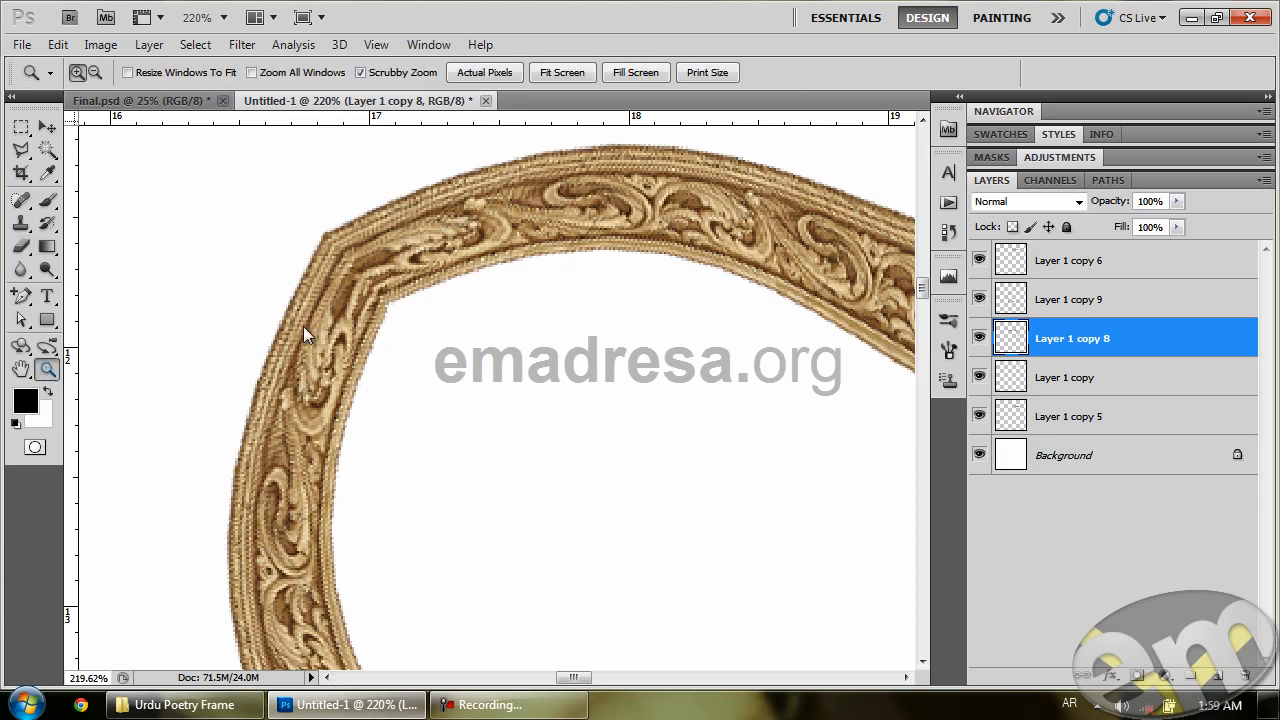
{"action": "left_click_drag", "start_coordinate": [505, 393], "coordinate": [360, 240]}
{"action": "left_click_drag", "start_coordinate": [509, 441], "coordinate": [347, 209]}
{"action": "left_click_drag", "start_coordinate": [482, 315], "coordinate": [414, 246]}
{"action": "left_click_drag", "start_coordinate": [544, 408], "coordinate": [477, 305]}
{"action": "left_click_drag", "start_coordinate": [609, 414], "coordinate": [485, 308]}
{"action": "left_click_drag", "start_coordinate": [650, 440], "coordinate": [732, 446]}
{"action": "left_click_drag", "start_coordinate": [682, 413], "coordinate": [524, 300]}
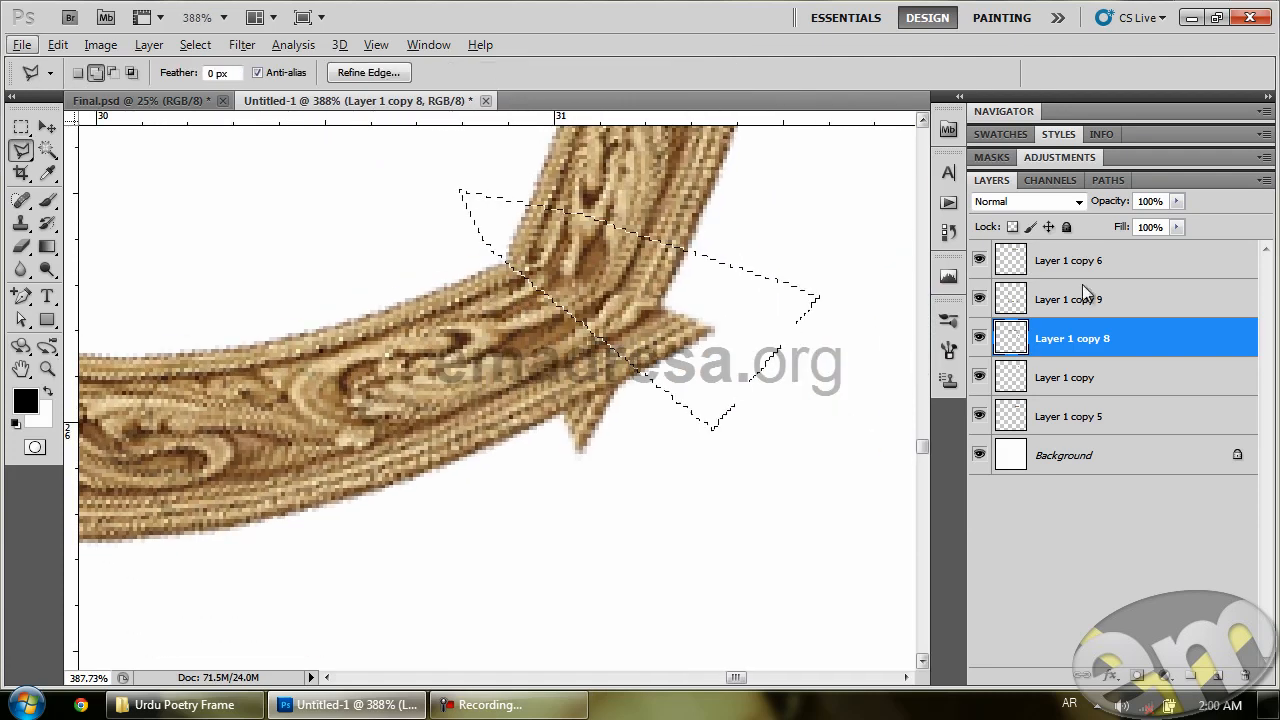
{"action": "left_click", "coordinate": [1086, 316]}
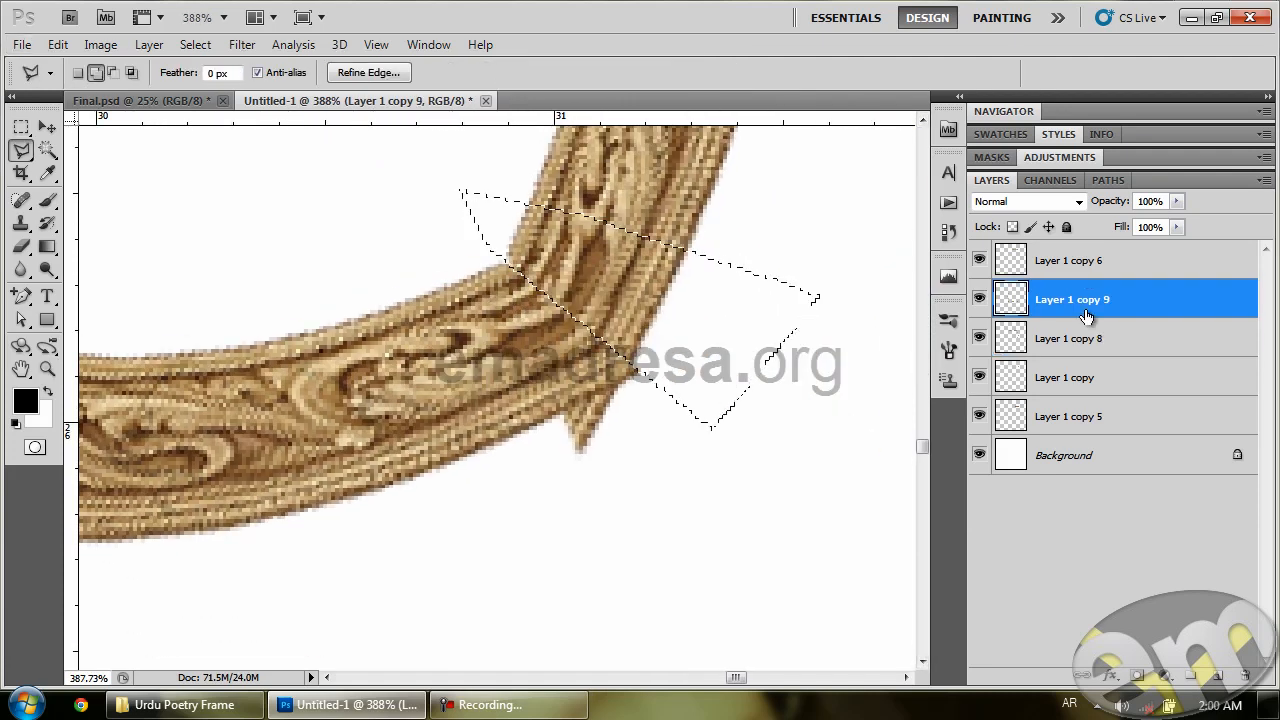
{"action": "key", "text": "ctrl+d"}
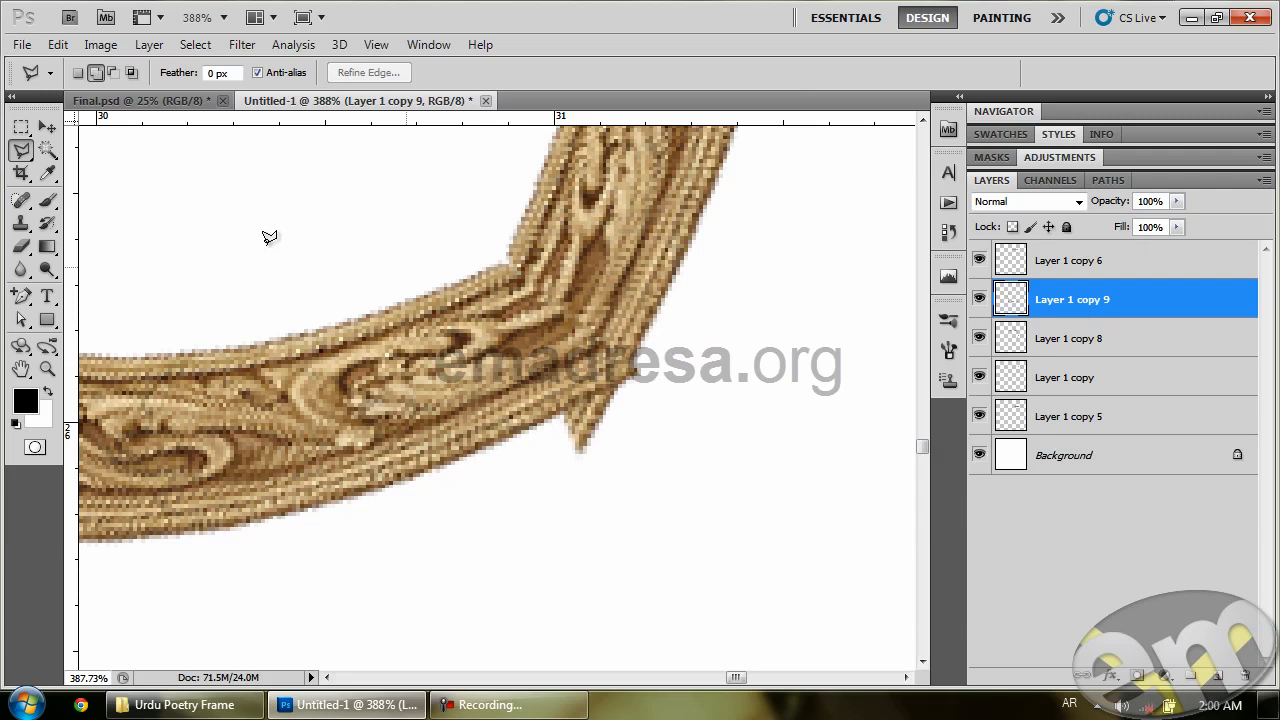
Erase the right side's pointed tip that protrudes below the bottom side at the lower-right corner, working on Layer 1 copy 8.
{"action": "left_click", "coordinate": [22, 250]}
{"action": "left_click", "coordinate": [47, 127]}
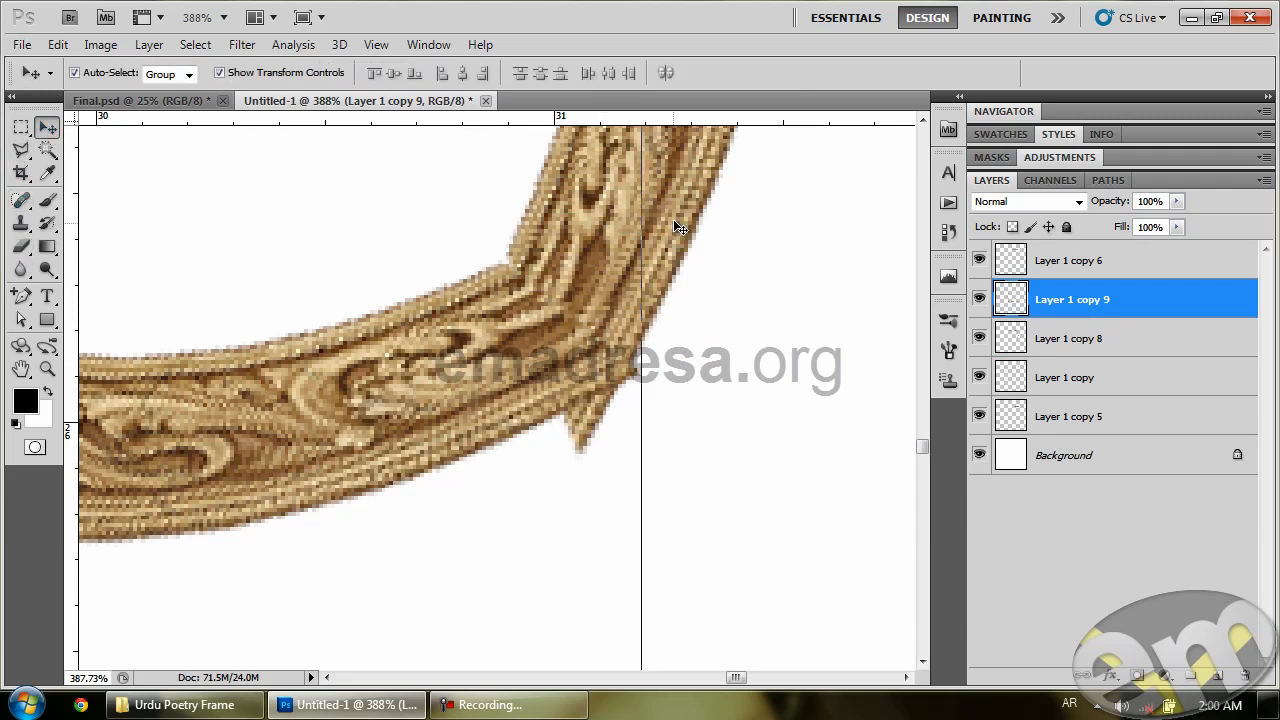
{"action": "left_click", "coordinate": [669, 187]}
{"action": "left_click", "coordinate": [22, 246]}
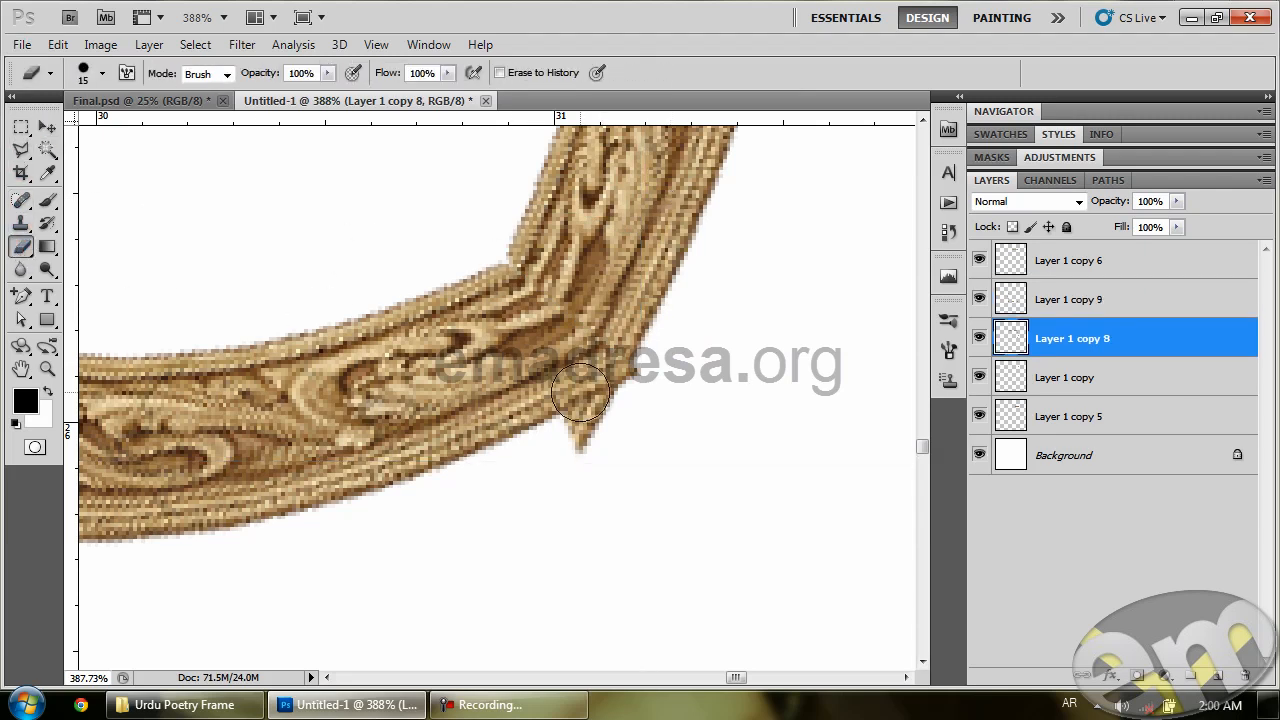
{"action": "mouse_move", "coordinate": [594, 422]}
{"action": "left_mouse_down"}
{"action": "mouse_move", "coordinate": [583, 426]}
{"action": "mouse_move", "coordinate": [626, 414]}
{"action": "left_mouse_up"}
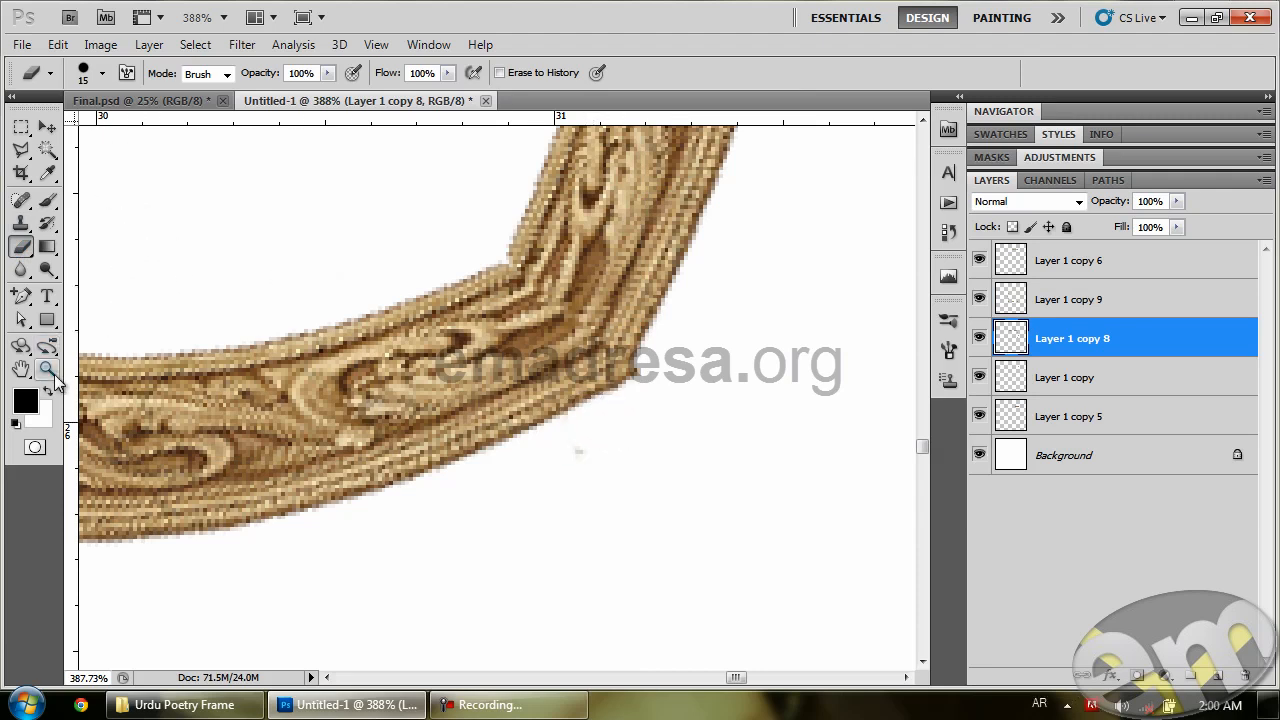
Examine the four sides and corners of the assembled frame as a whole.
{"action": "left_click", "coordinate": [47, 369]}
{"action": "left_click_drag", "start_coordinate": [342, 358], "coordinate": [178, 255]}
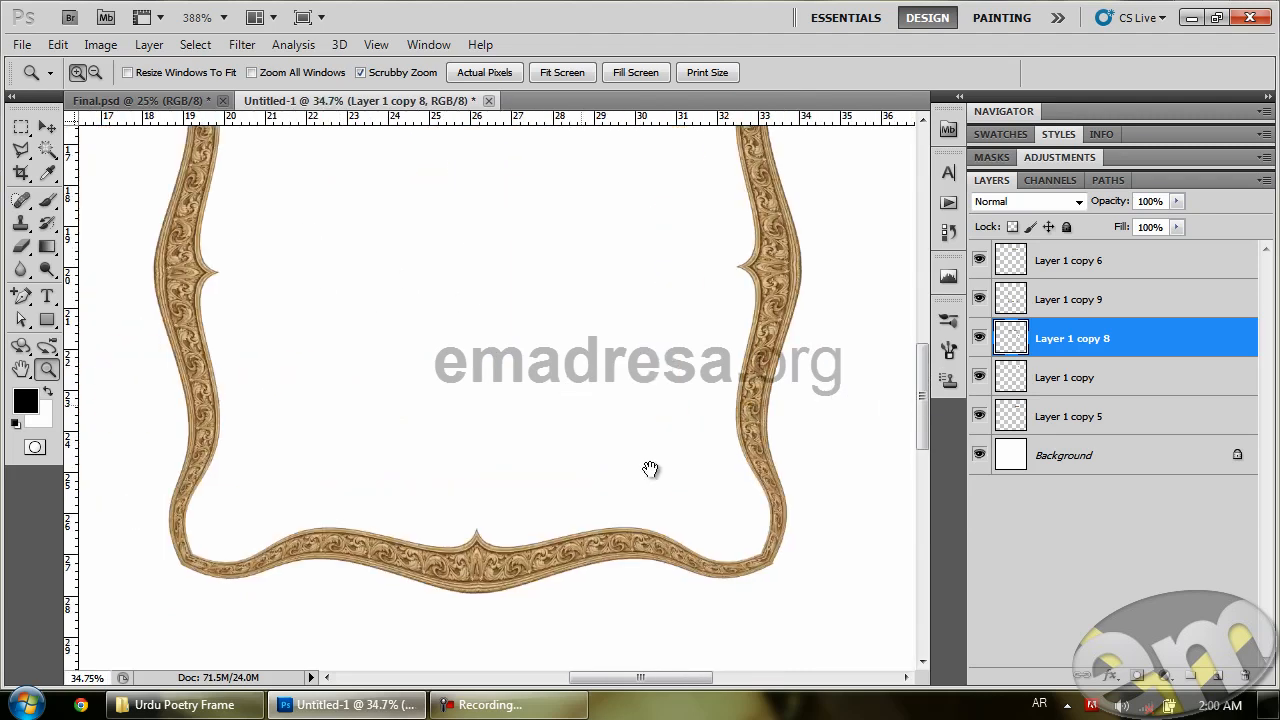
{"action": "left_click_drag", "start_coordinate": [570, 453], "coordinate": [500, 83]}
{"action": "left_click", "coordinate": [500, 83]}
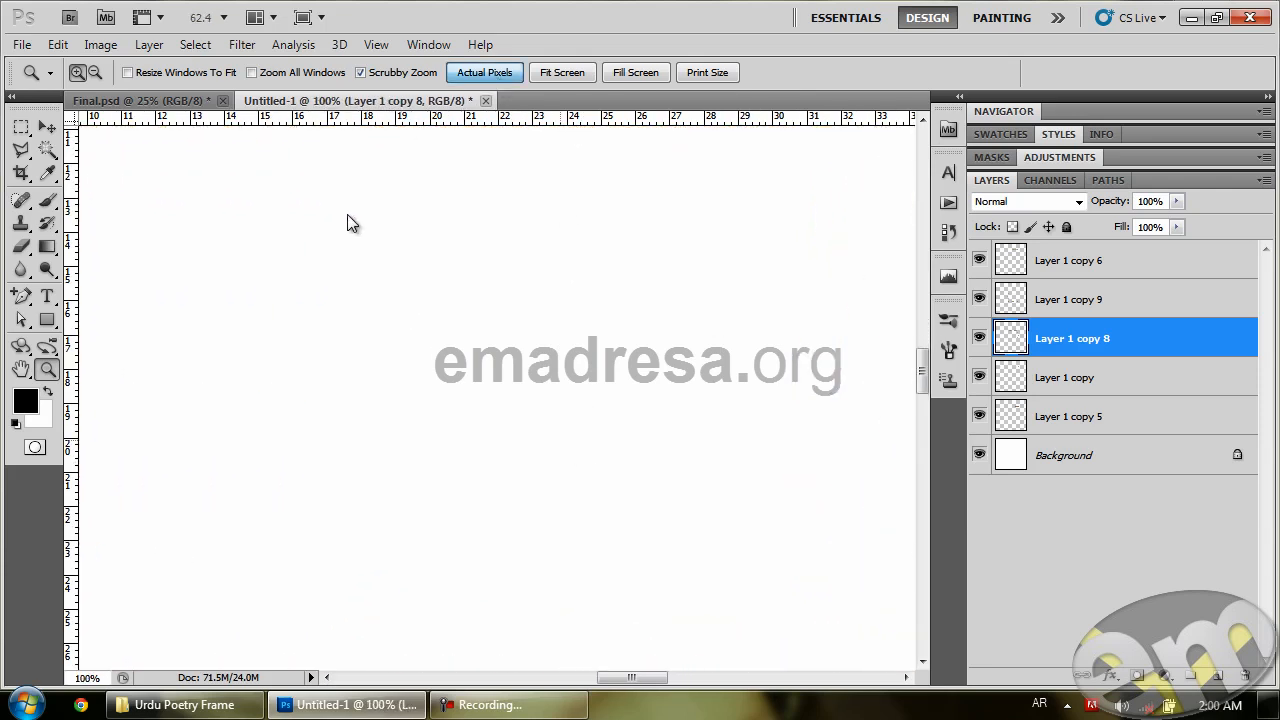
{"action": "left_click_drag", "start_coordinate": [225, 222], "coordinate": [321, 242]}
{"action": "left_click_drag", "start_coordinate": [535, 383], "coordinate": [413, 303]}
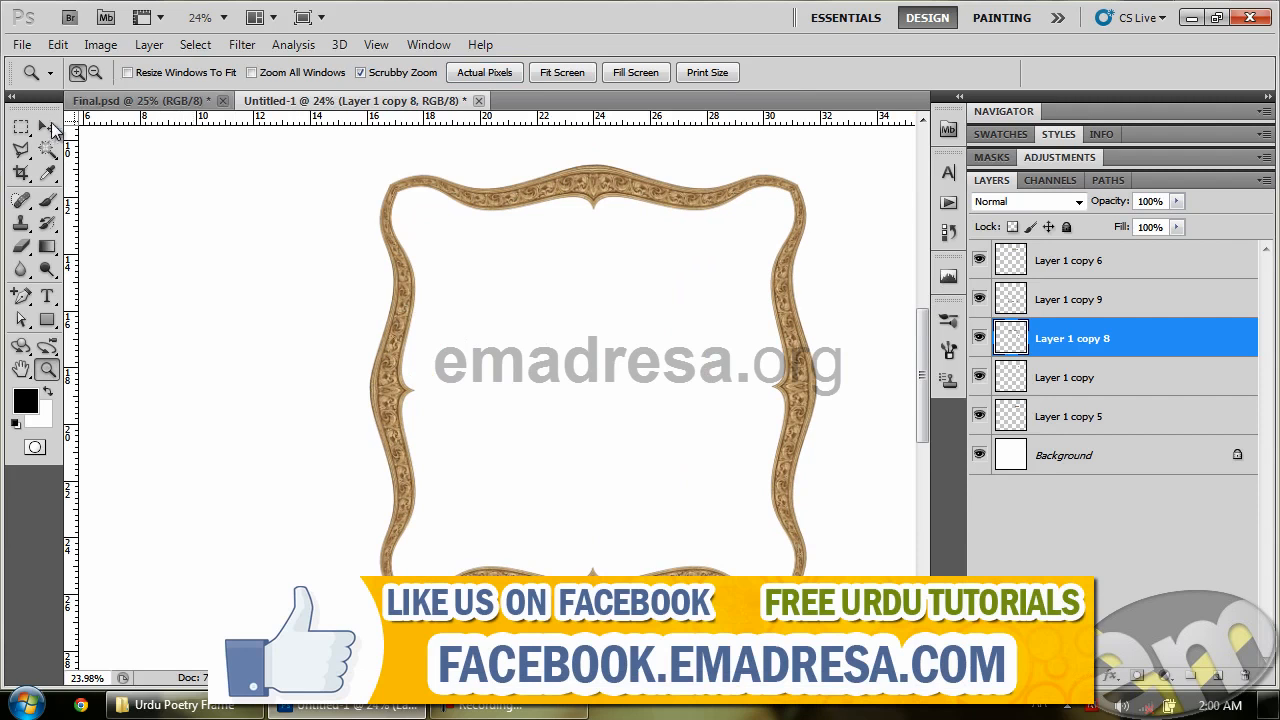
In Final.psd, show Urdu Poetry Frame 2 in place of Urdu Poetry Frame 1 for comparison, and deselect all layers back in Untitled-1.
{"action": "left_click", "coordinate": [47, 127]}
{"action": "left_click", "coordinate": [129, 104]}
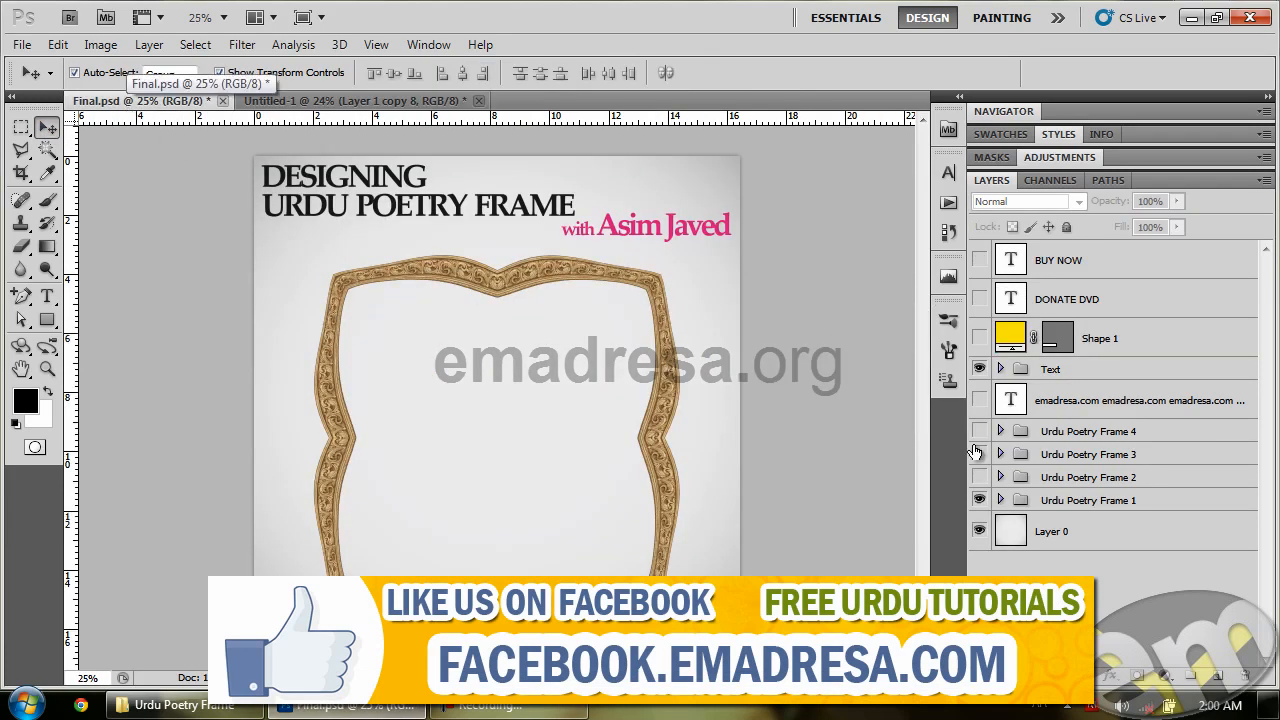
{"action": "left_click", "coordinate": [979, 499]}
{"action": "left_click", "coordinate": [979, 477]}
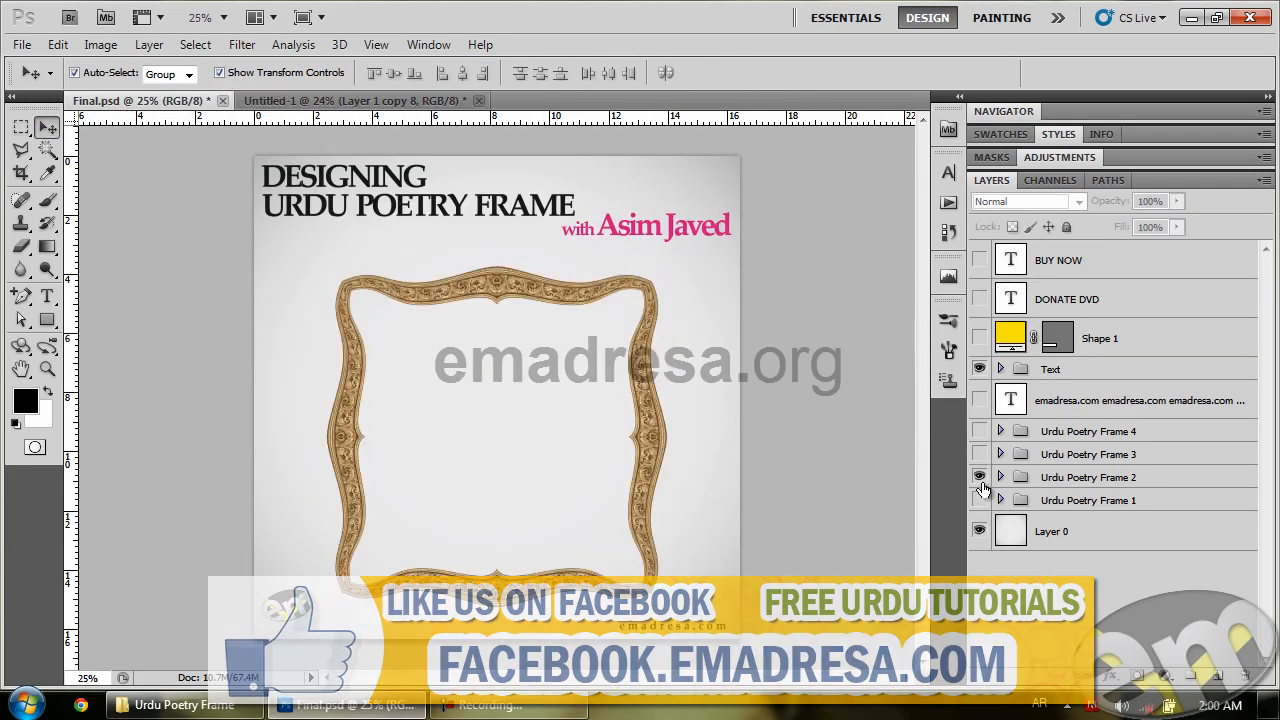
{"action": "left_click", "coordinate": [344, 99]}
{"action": "left_click", "coordinate": [237, 289]}
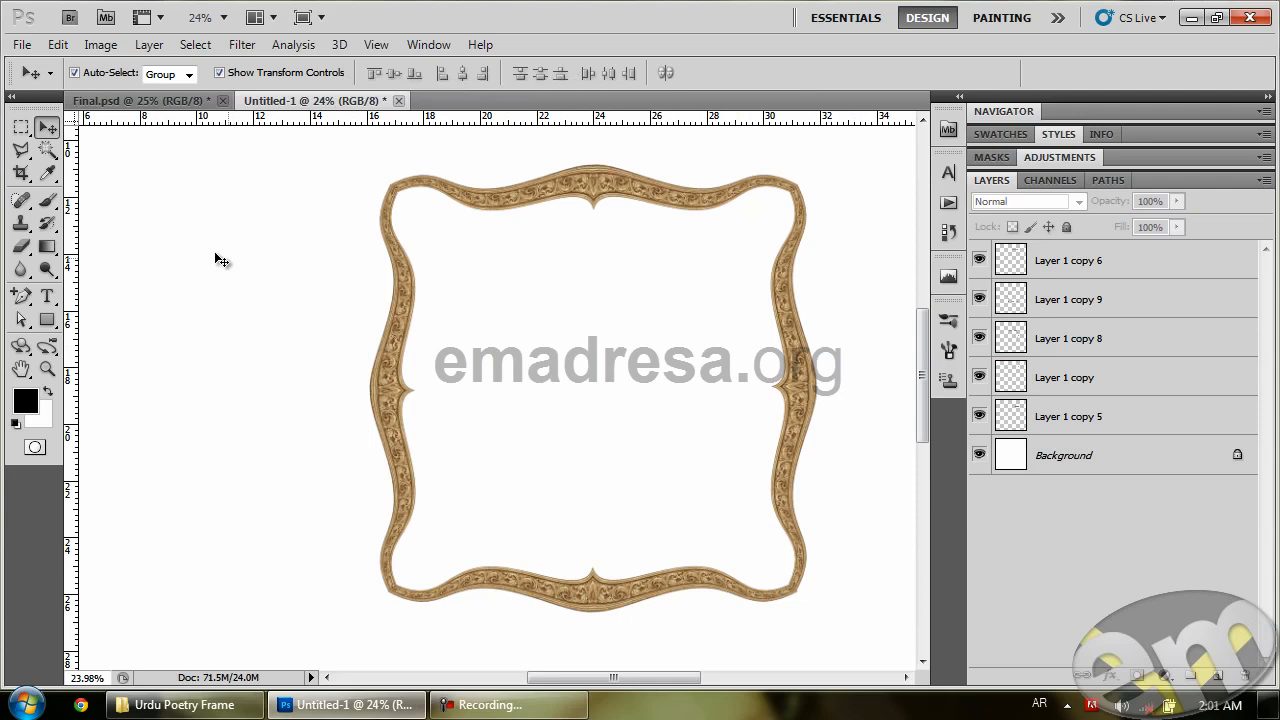
Return to Final.psd, hide the Urdu Poetry Frame 2 group and show the Urdu Poetry Frame 1 group.
{"action": "left_click", "coordinate": [140, 100]}
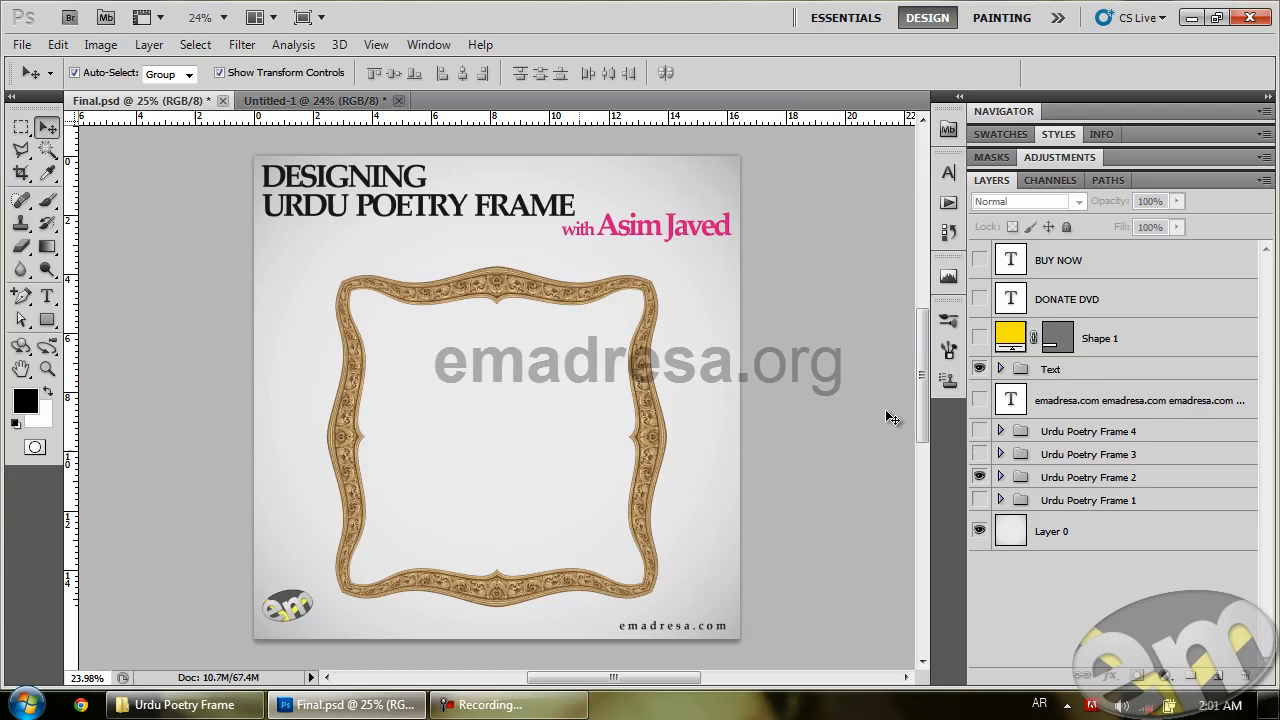
{"action": "left_click", "coordinate": [979, 477]}
{"action": "left_click", "coordinate": [979, 500]}
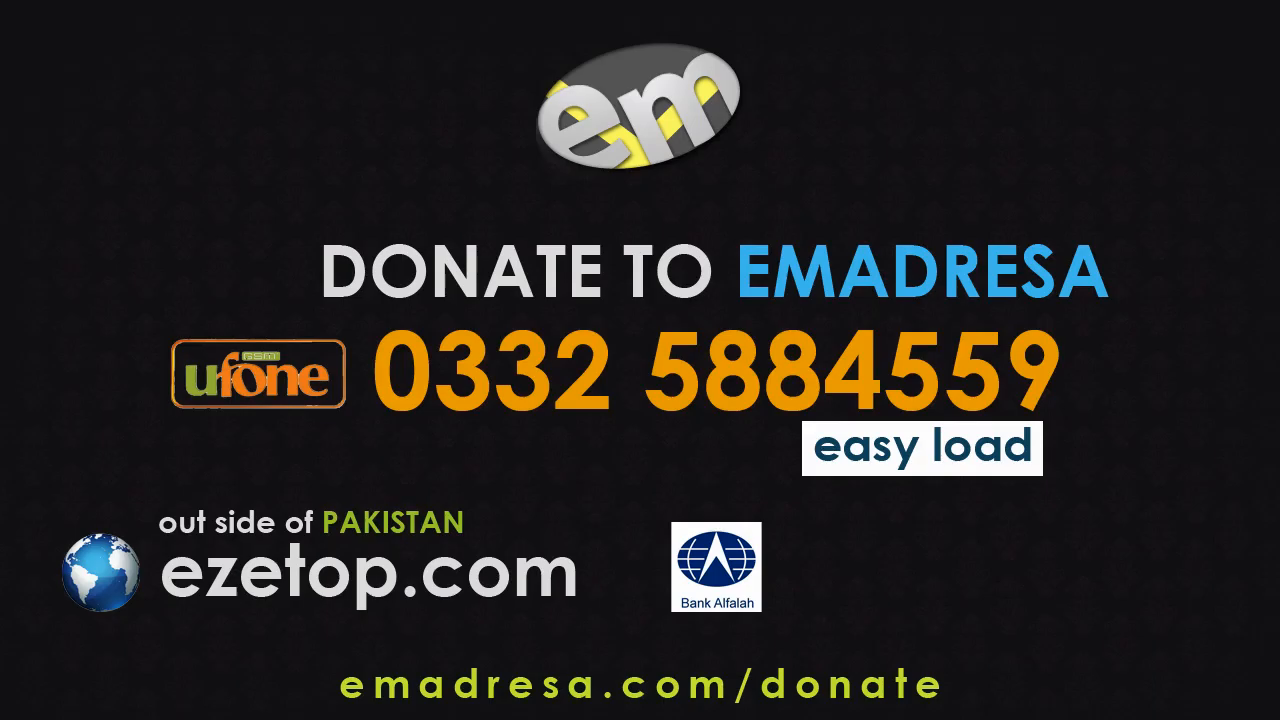